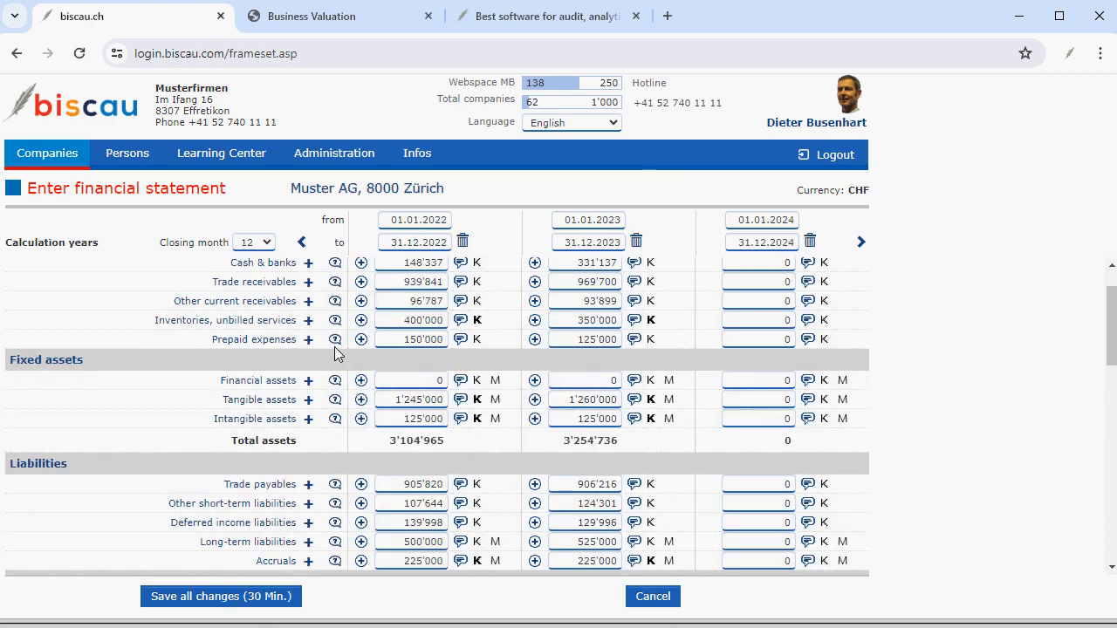
Leave Muster AG's financial statement and open its year-end closing / audit.
{"action": "scroll", "coordinate": [334, 354], "scroll_direction": "down", "scroll_amount": 10}
{"action": "scroll", "coordinate": [334, 354], "scroll_direction": "down", "scroll_amount": 2}
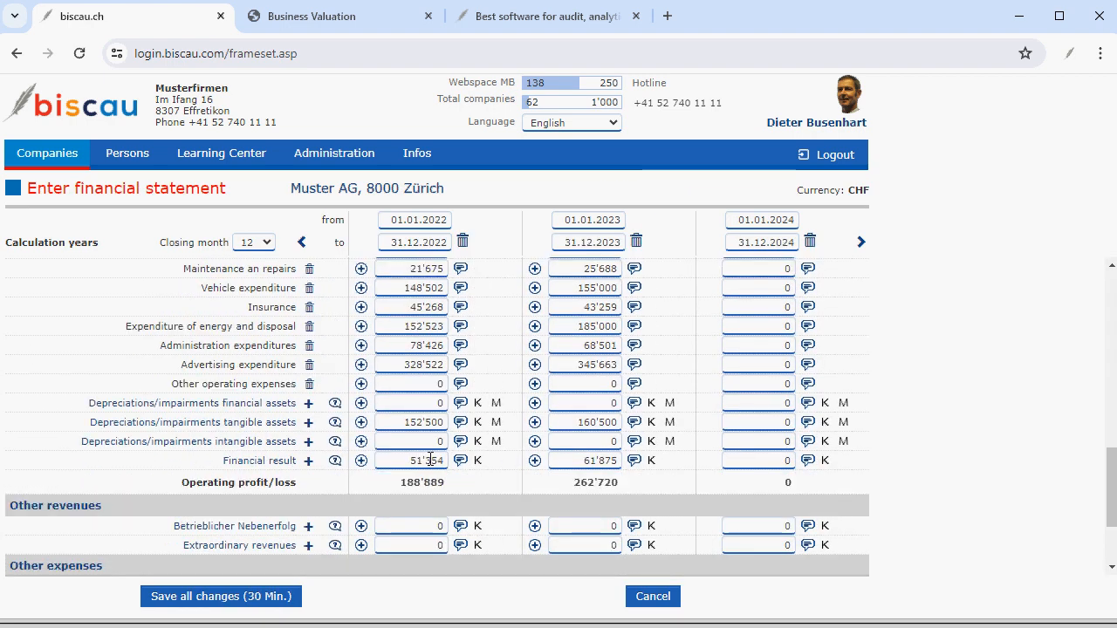
{"action": "left_click", "coordinate": [650, 596]}
{"action": "left_click", "coordinate": [129, 347]}
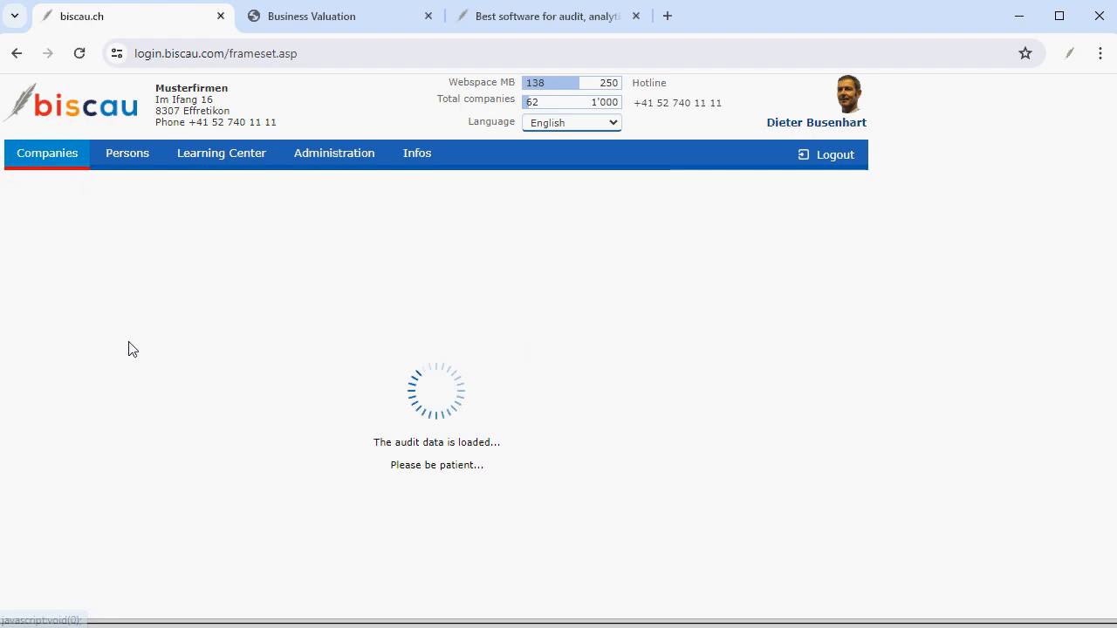
Assign the current user as leading auditor and try setting the kind of audit to General audit.
{"action": "left_click", "coordinate": [406, 470]}
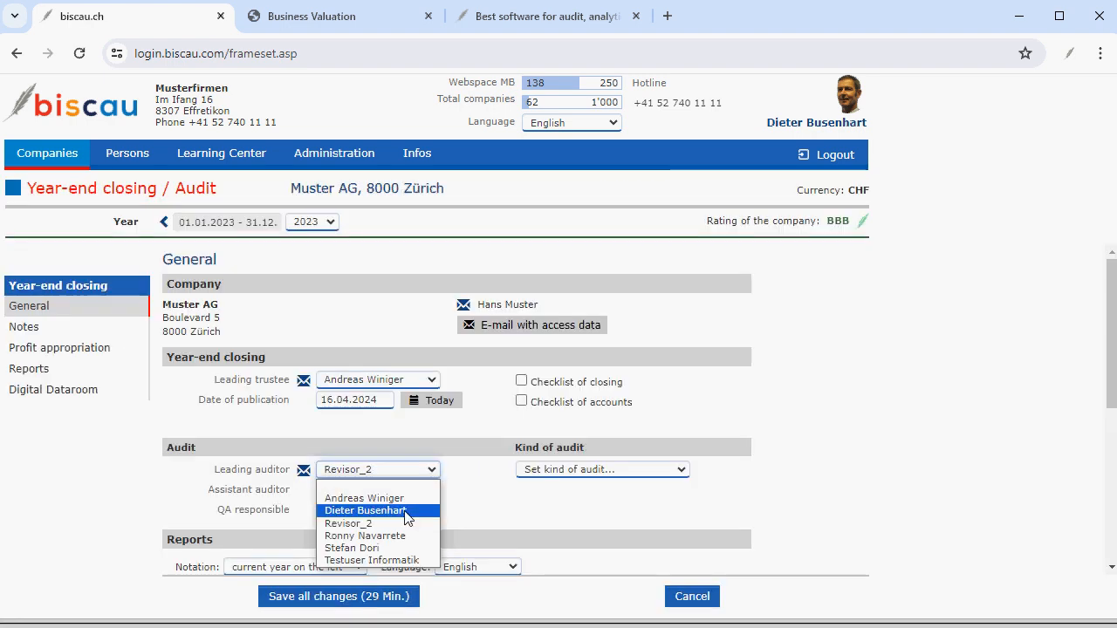
{"action": "left_click", "coordinate": [407, 511]}
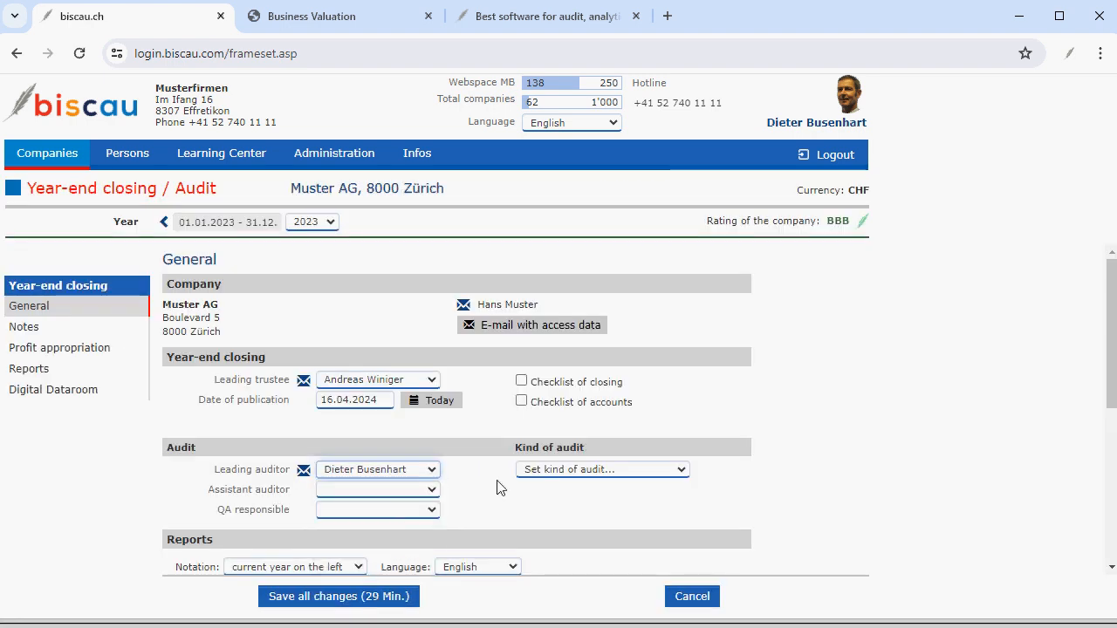
{"action": "left_click", "coordinate": [681, 472]}
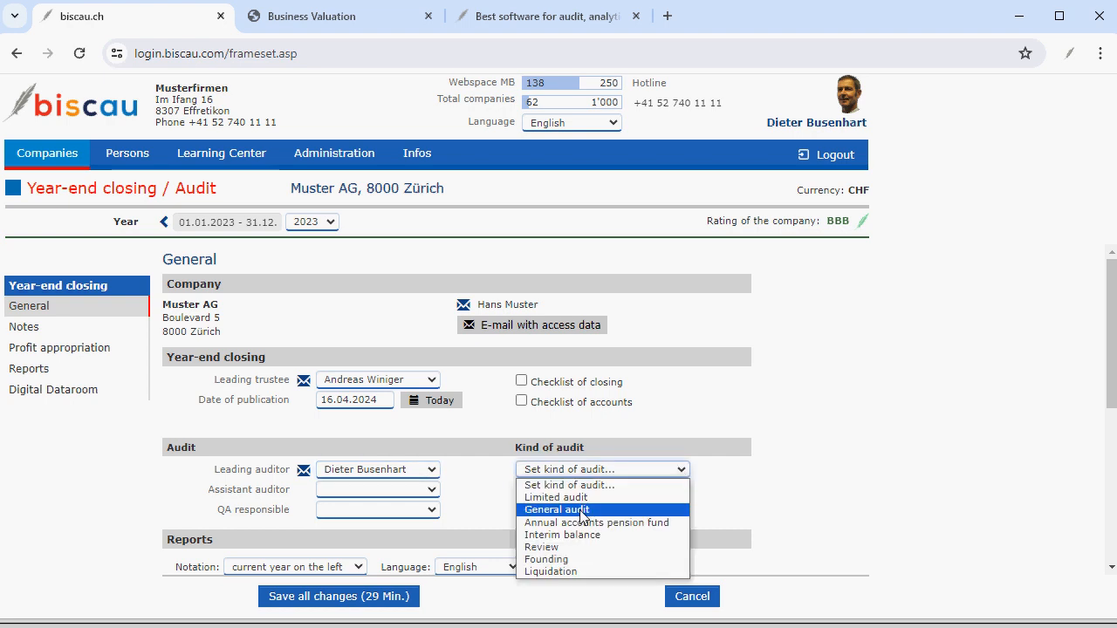
{"action": "left_click", "coordinate": [582, 513]}
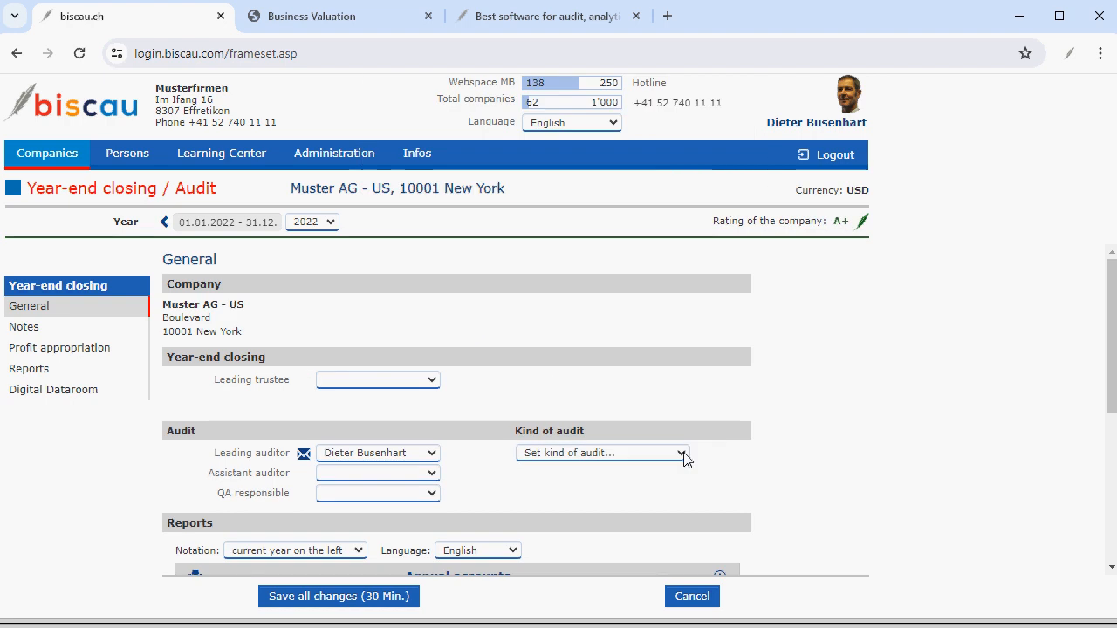
Set the kind of audit for Muster AG - US to Annual accounts.
{"action": "left_click", "coordinate": [683, 453]}
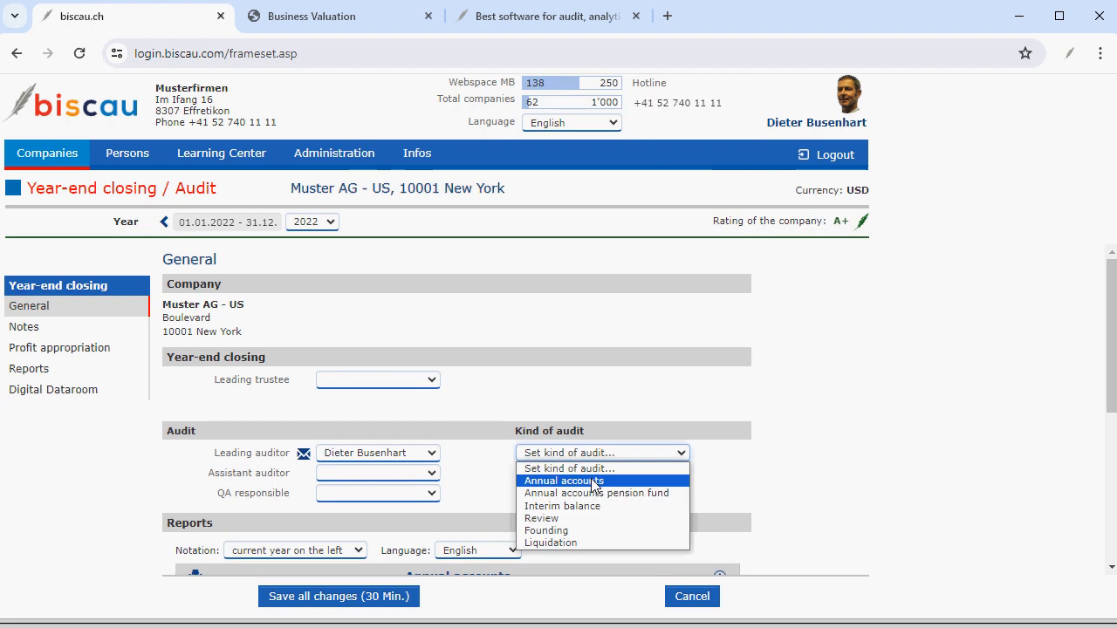
{"action": "left_click", "coordinate": [593, 482]}
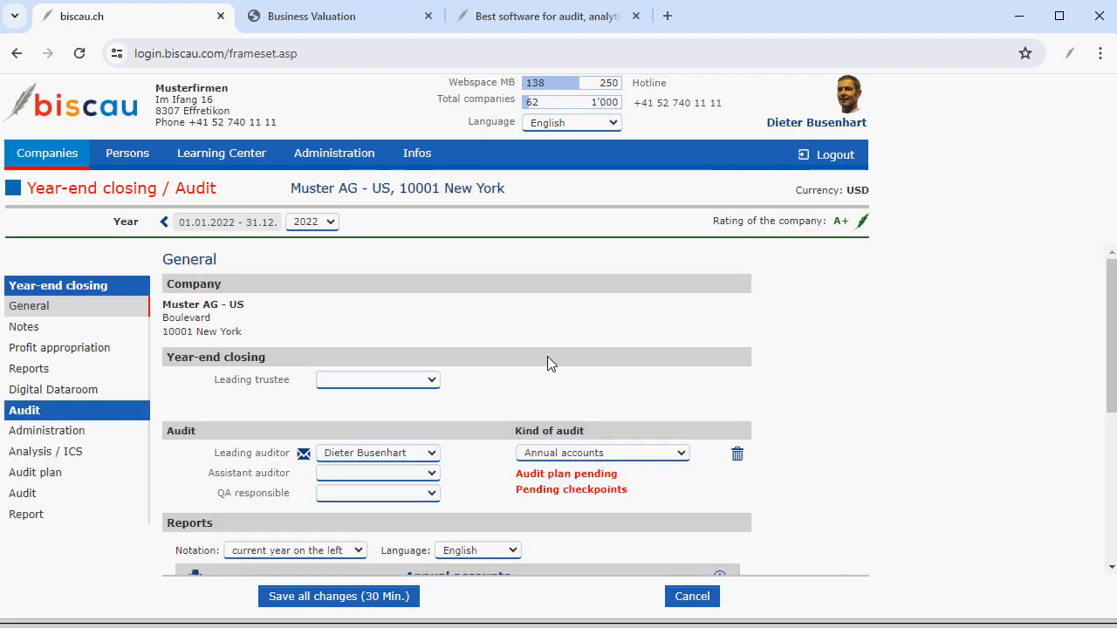
Browse the Analysis / ICS checklist and the Audit plan sections.
{"action": "left_click", "coordinate": [19, 460]}
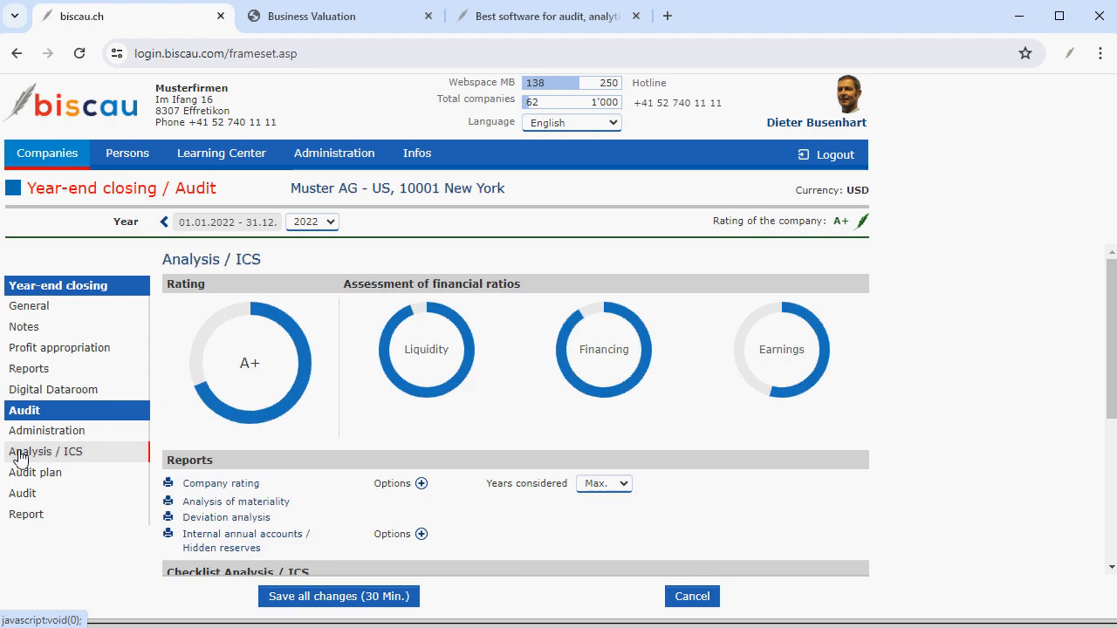
{"action": "scroll", "coordinate": [217, 444], "scroll_direction": "down", "scroll_amount": 4}
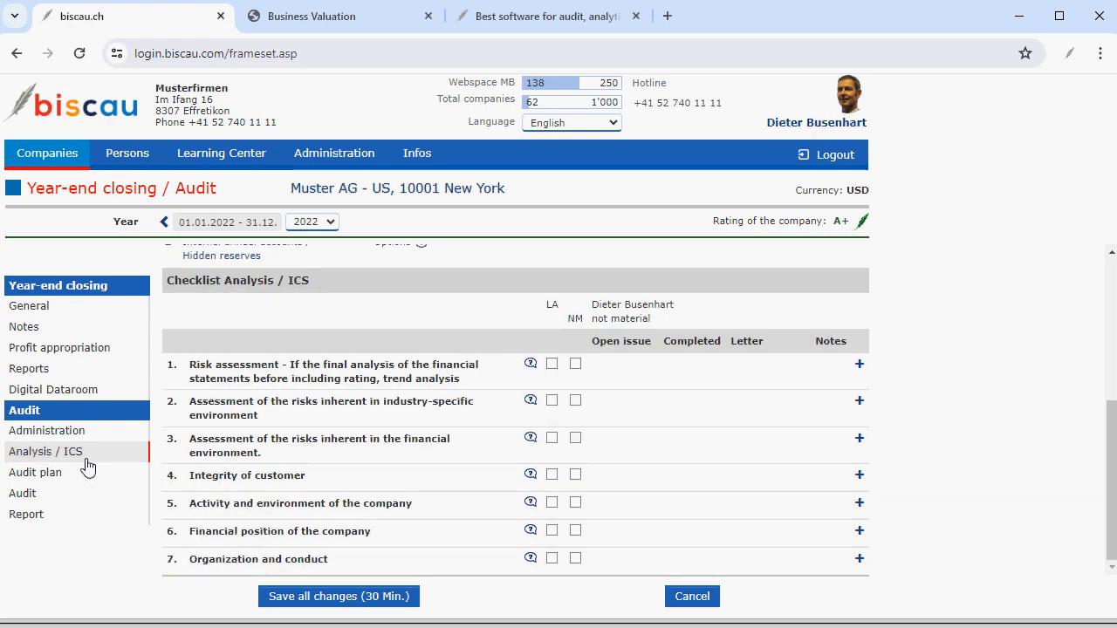
{"action": "left_click", "coordinate": [26, 475]}
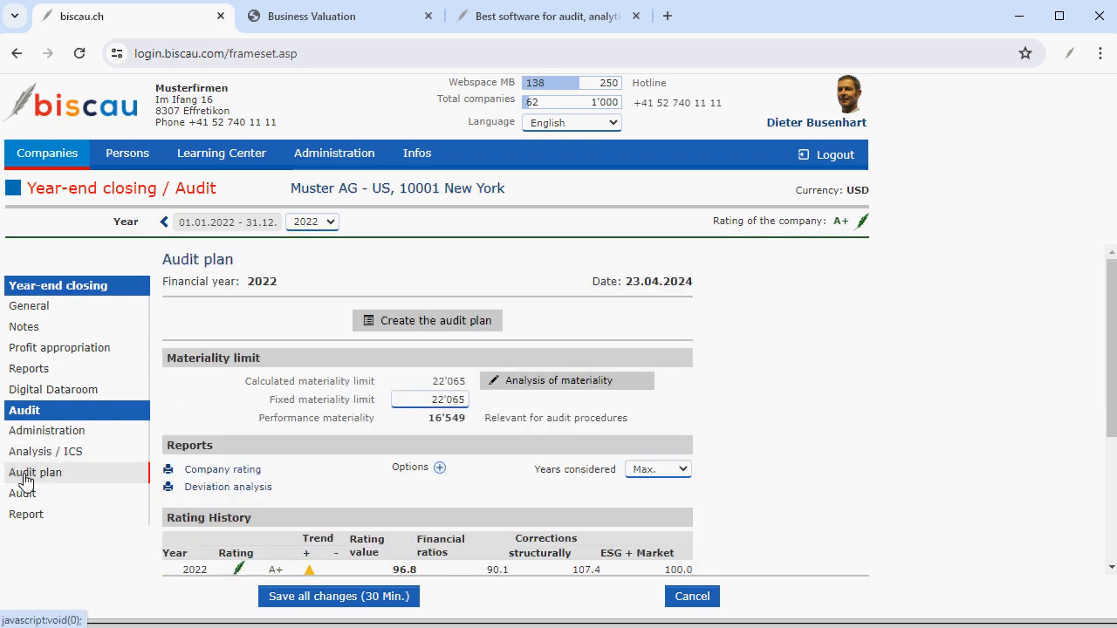
{"action": "left_click", "coordinate": [21, 494]}
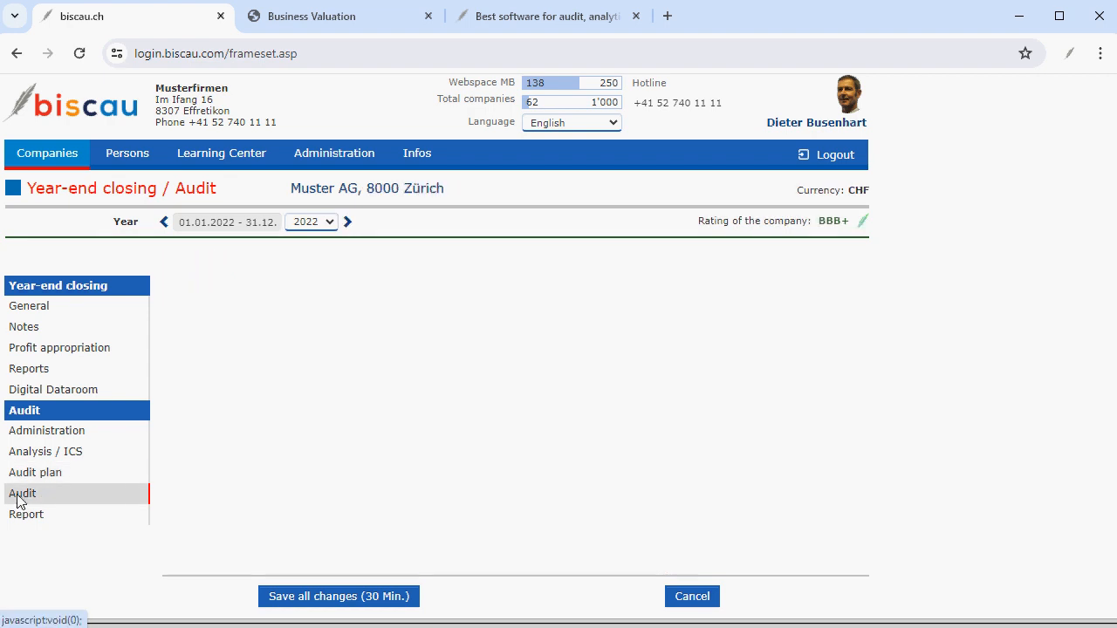
Open the first general-test checkpoint of the audit and advance to the next checkpoint.
{"action": "left_click", "coordinate": [514, 349]}
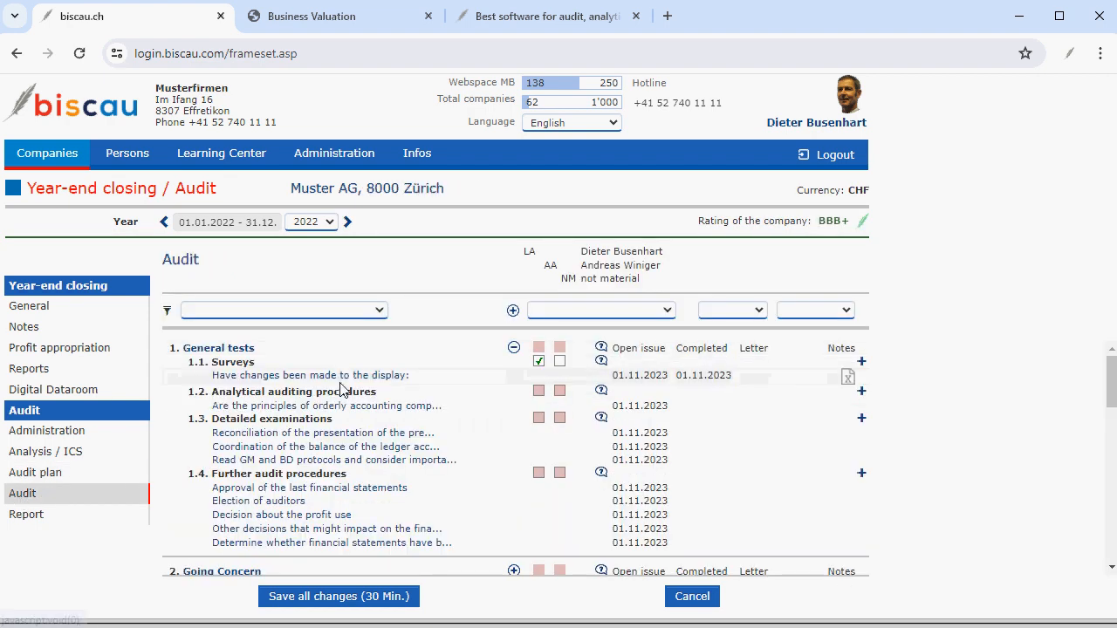
{"action": "left_click", "coordinate": [339, 380]}
{"action": "scroll", "coordinate": [460, 443], "scroll_direction": "down", "scroll_amount": 2}
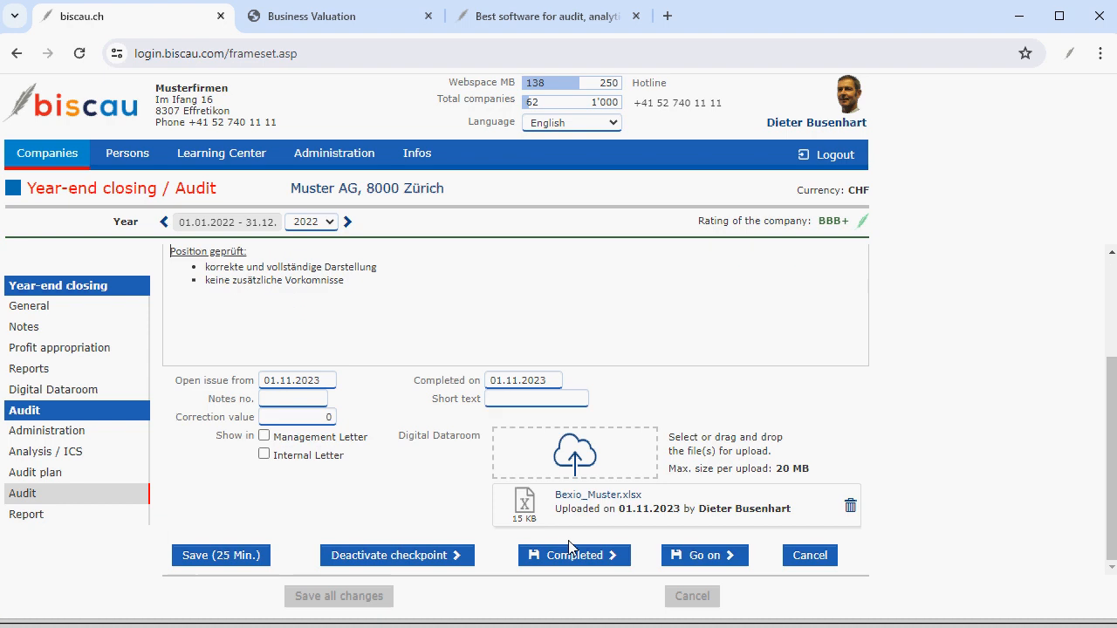
{"action": "left_click", "coordinate": [698, 557]}
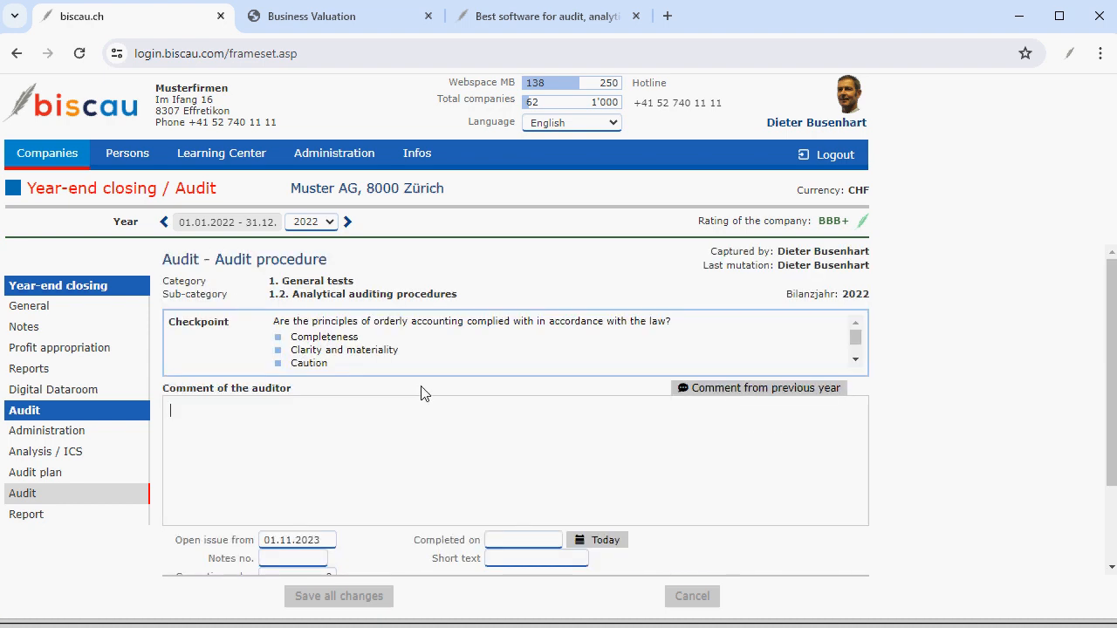
Open the Report section and insert the Standard wording text template into the audit text.
{"action": "left_click", "coordinate": [25, 515]}
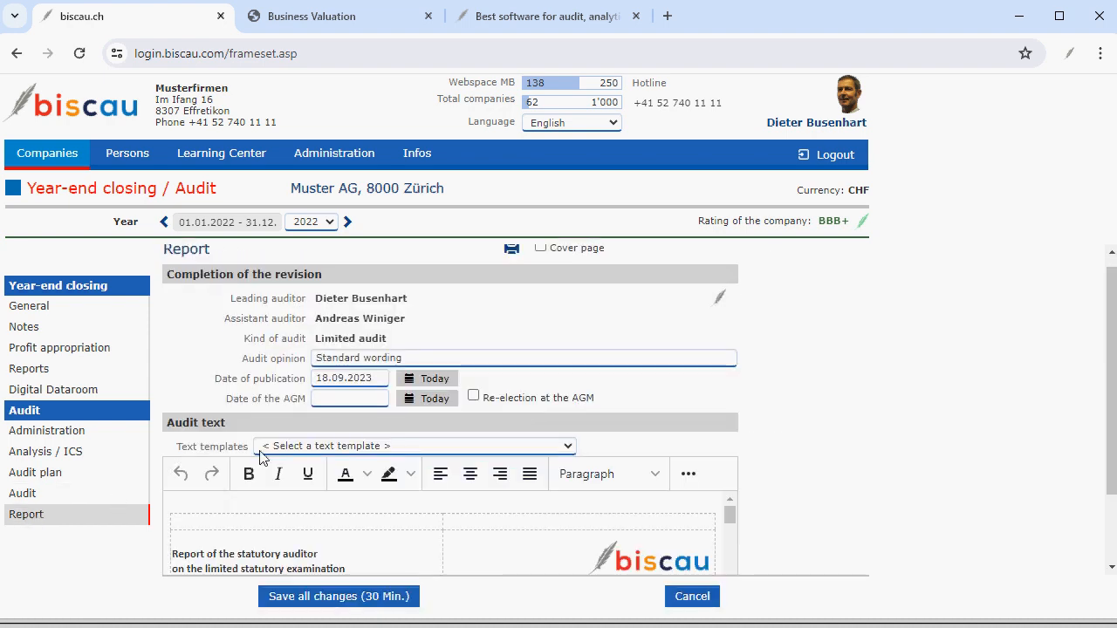
{"action": "scroll", "coordinate": [261, 450], "scroll_direction": "down", "scroll_amount": 2}
{"action": "left_click", "coordinate": [328, 351]}
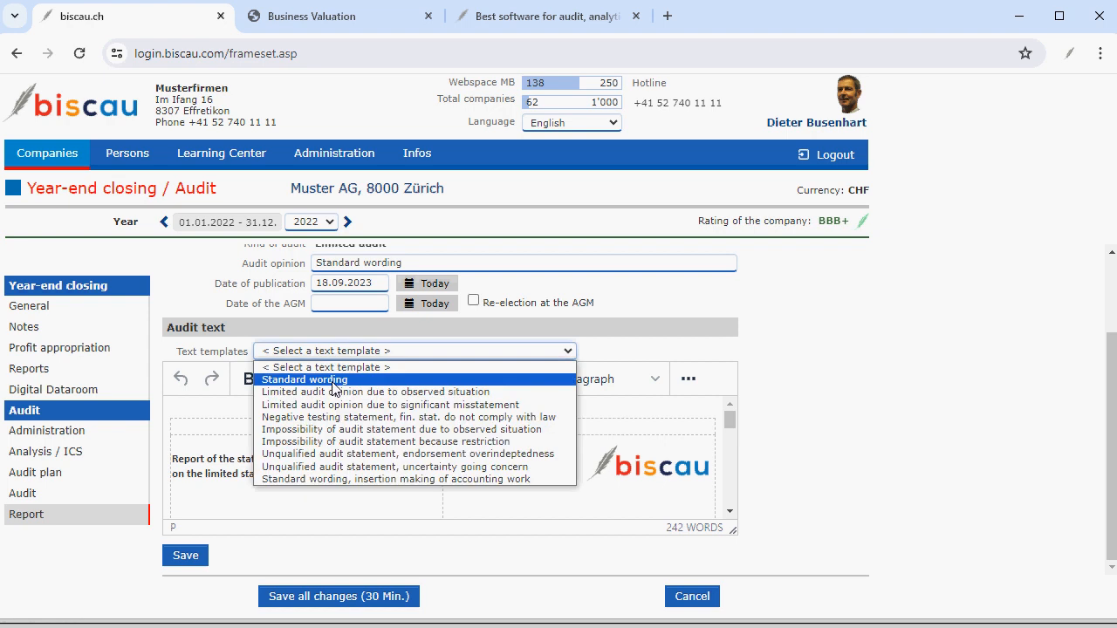
{"action": "left_click", "coordinate": [332, 380]}
{"action": "key", "text": "Return"}
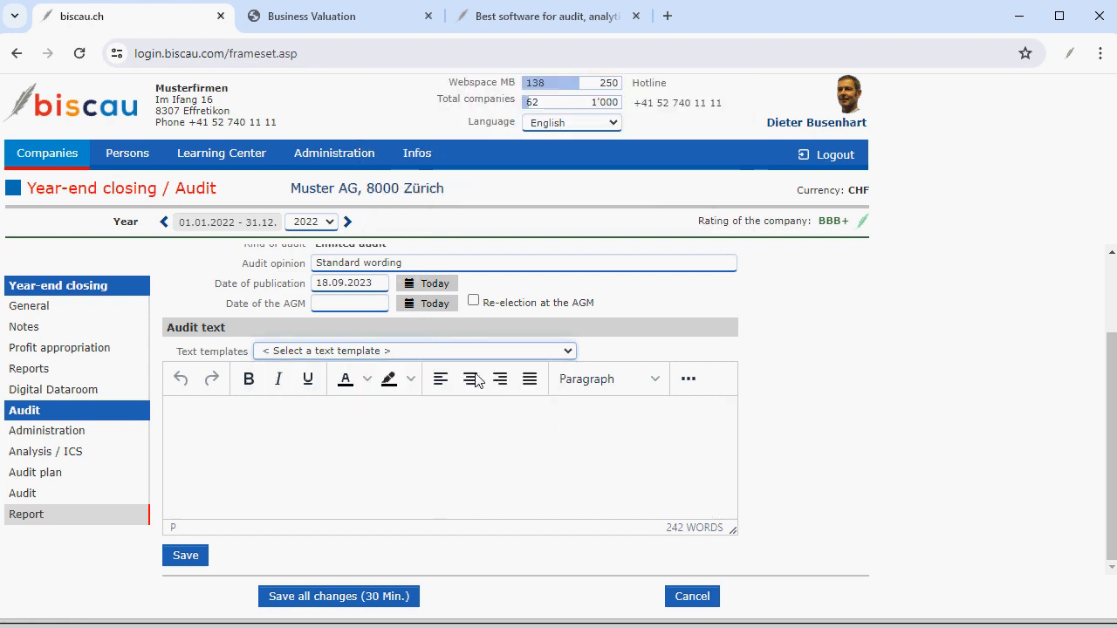
{"action": "scroll", "coordinate": [455, 410], "scroll_direction": "down", "scroll_amount": 3}
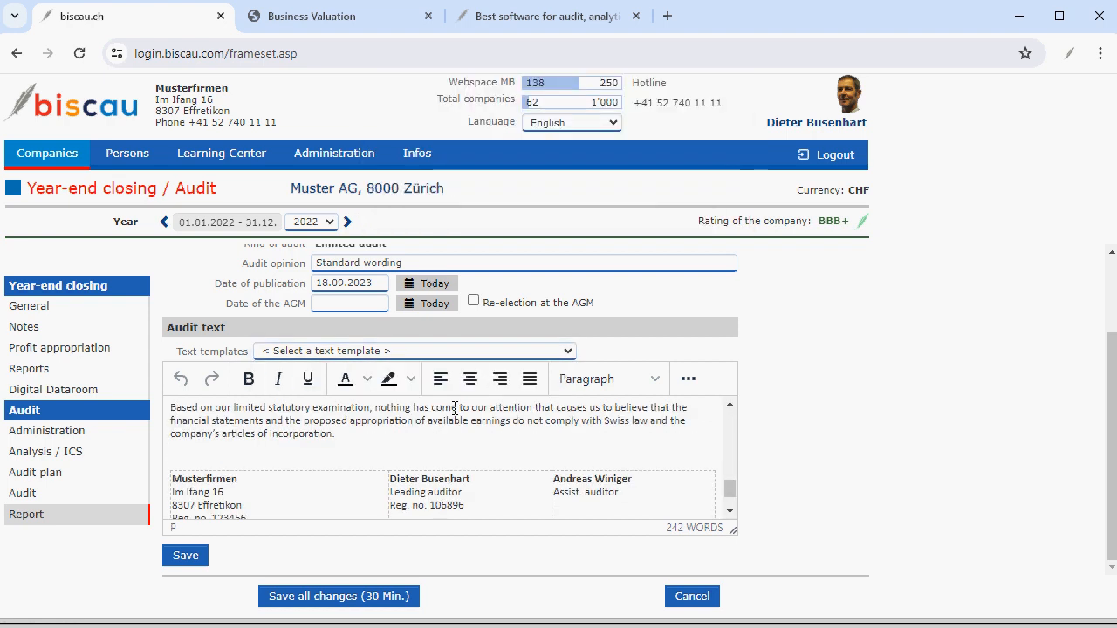
{"action": "scroll", "coordinate": [455, 408], "scroll_direction": "up", "scroll_amount": 2}
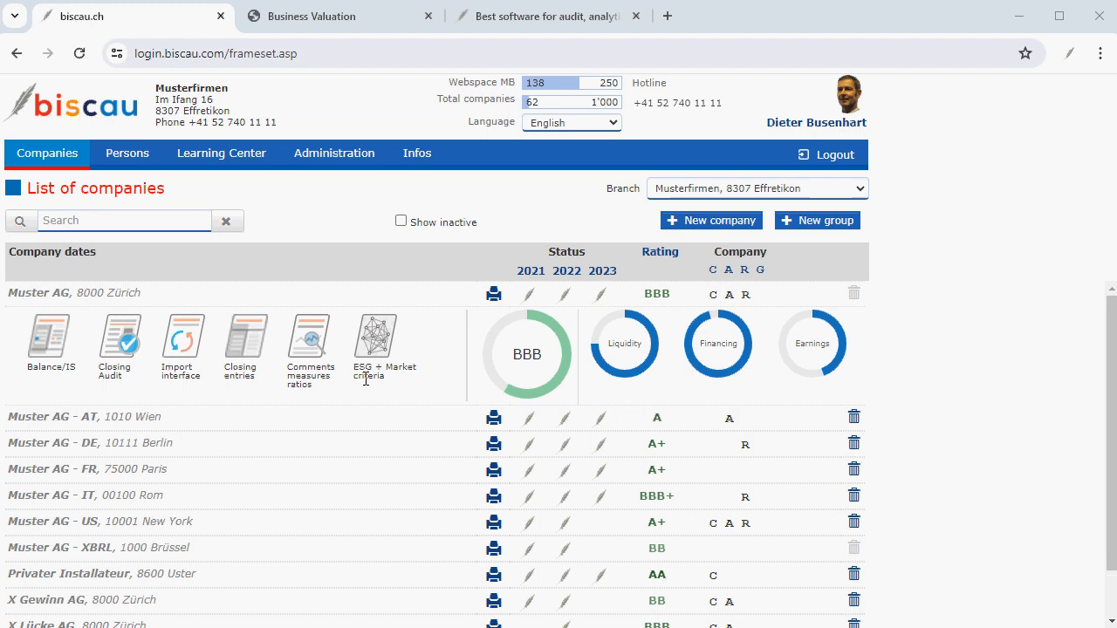
Open the Audit - Manual from the Learning Center's Audit / Risiko Management section.
{"action": "left_click", "coordinate": [229, 166]}
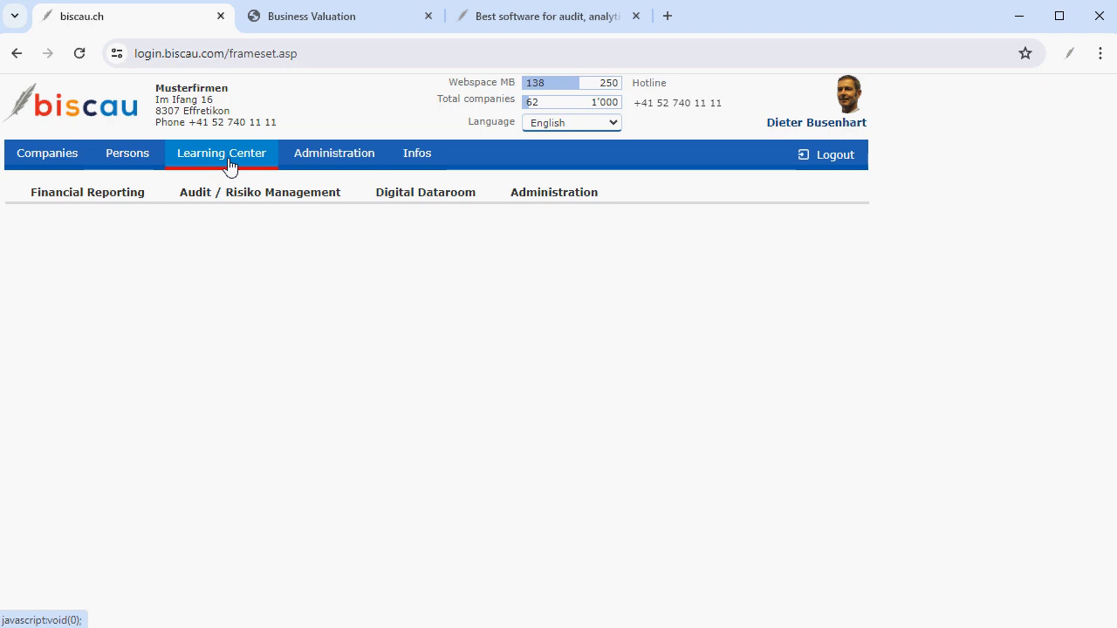
{"action": "left_click", "coordinate": [194, 195]}
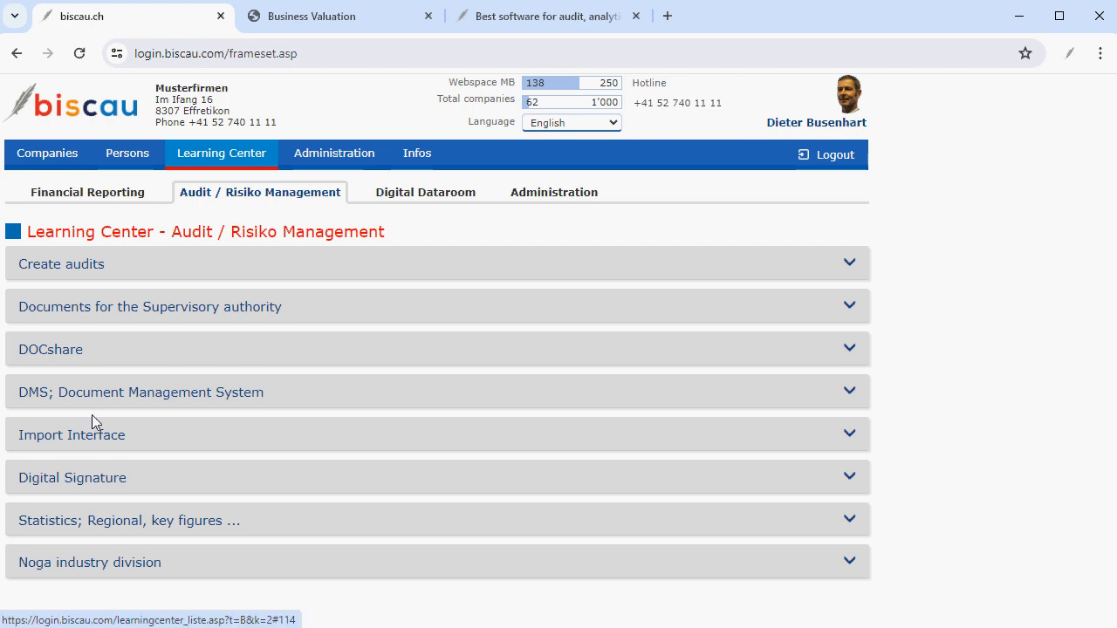
{"action": "left_click", "coordinate": [77, 273]}
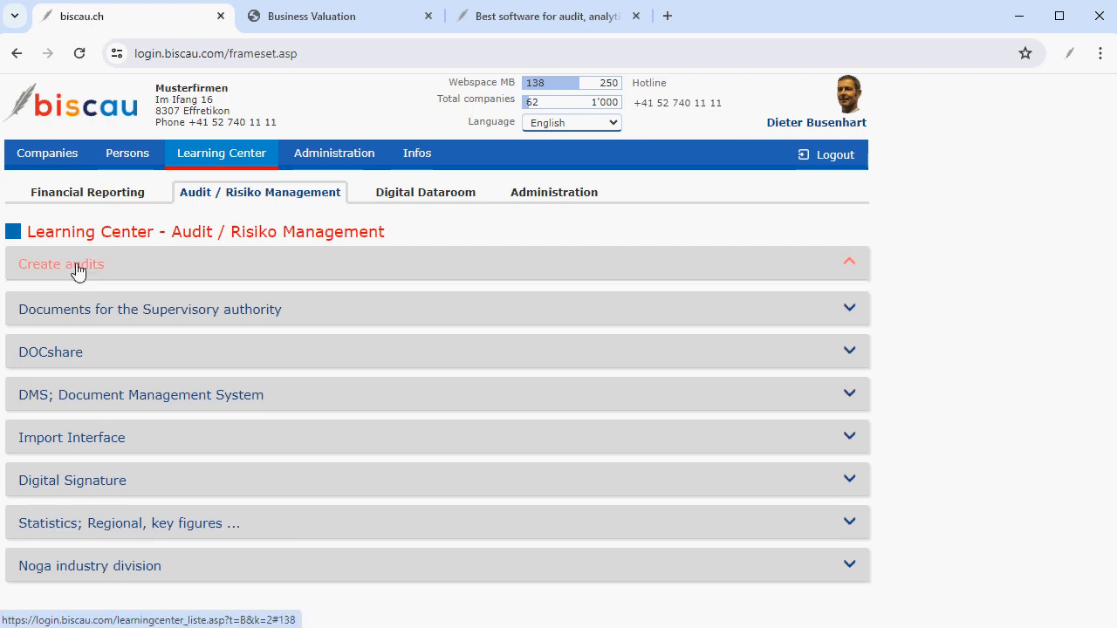
{"action": "left_click", "coordinate": [708, 341]}
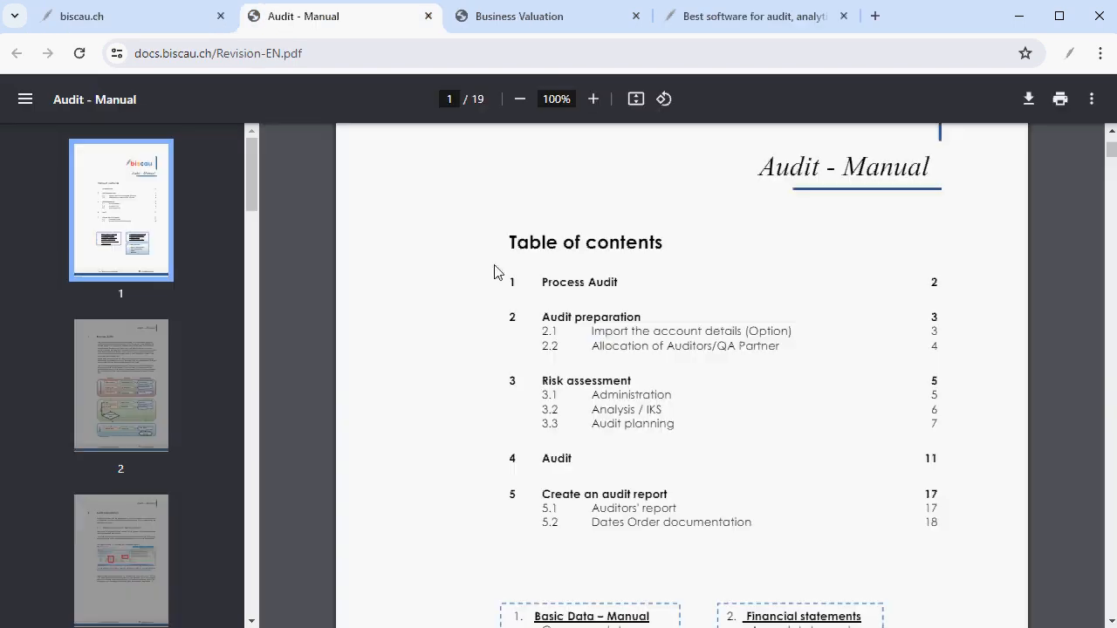
{"action": "scroll", "coordinate": [604, 336], "scroll_direction": "down", "scroll_amount": 1}
Switch to the biscau website and open the free trial sign-up form.
{"action": "left_click", "coordinate": [608, 315]}
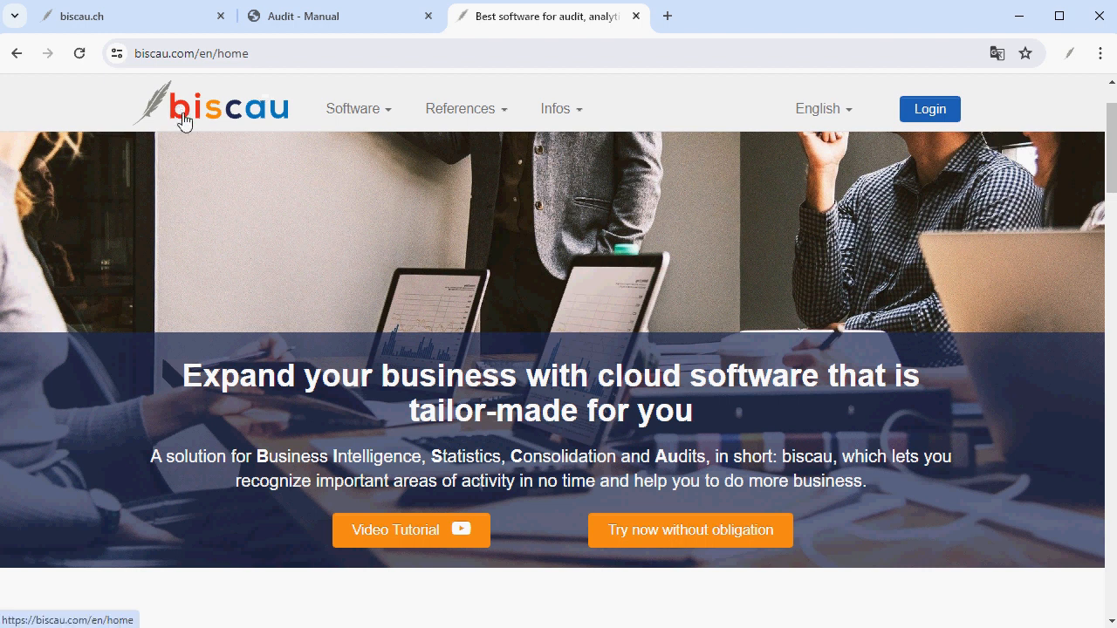
{"action": "left_click", "coordinate": [668, 538]}
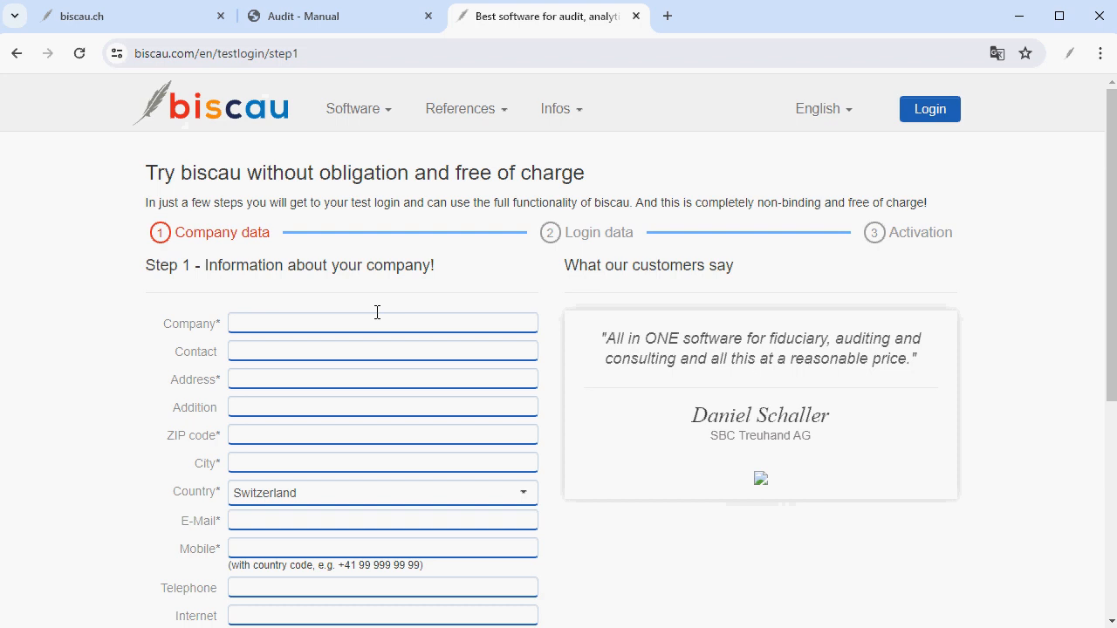
Return to the company list and search for new york.
{"action": "left_click", "coordinate": [82, 16]}
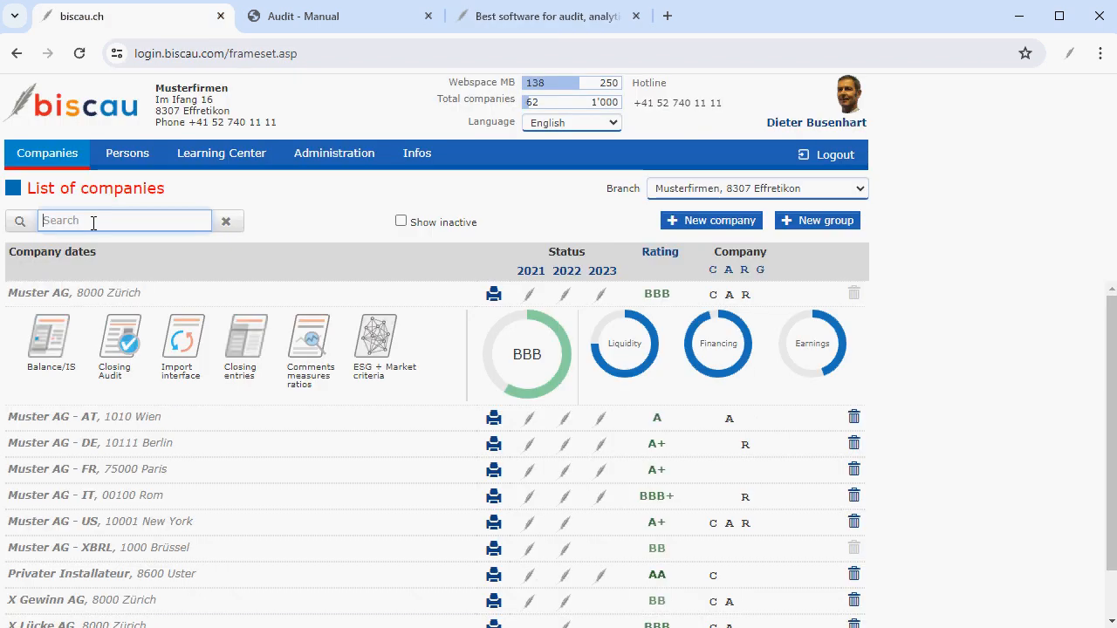
{"action": "type", "text": "us"}
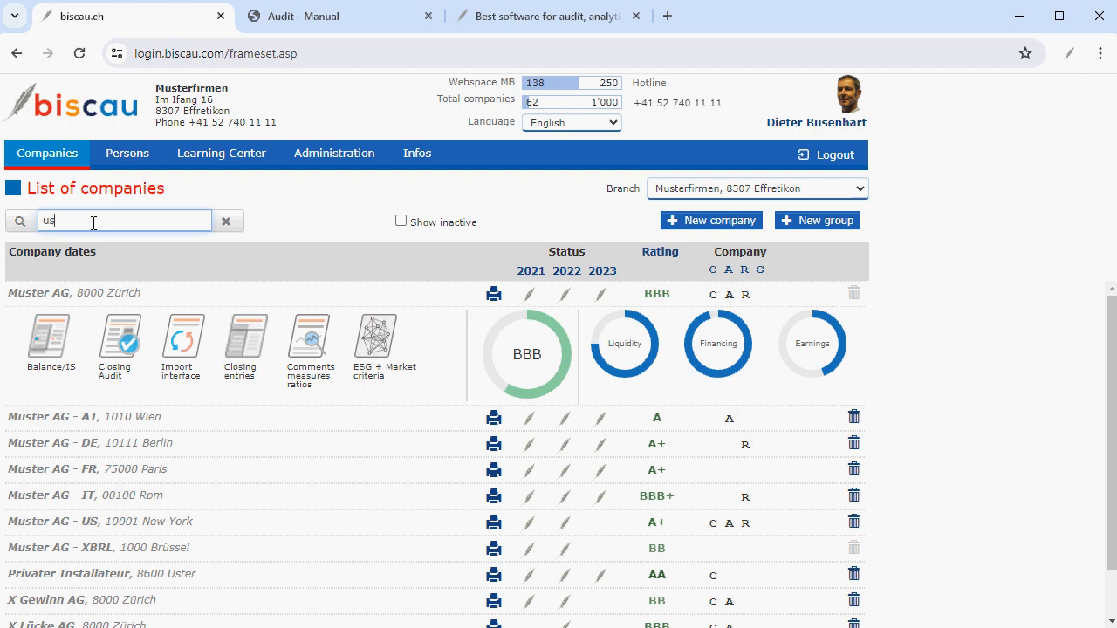
{"action": "key", "text": "Return"}
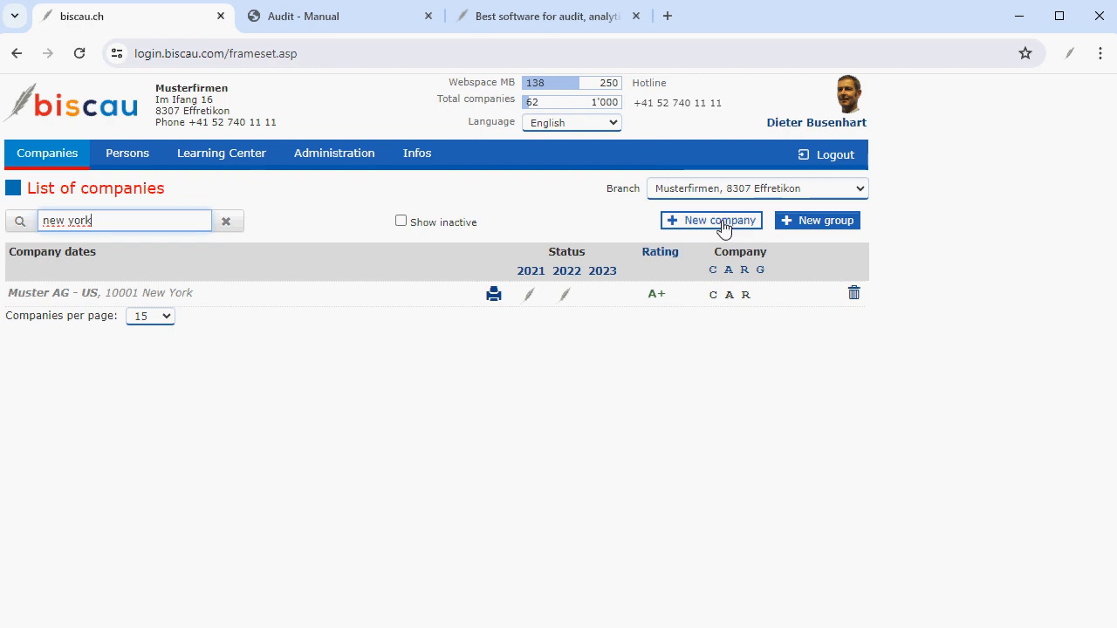
{"action": "left_click", "coordinate": [720, 220]}
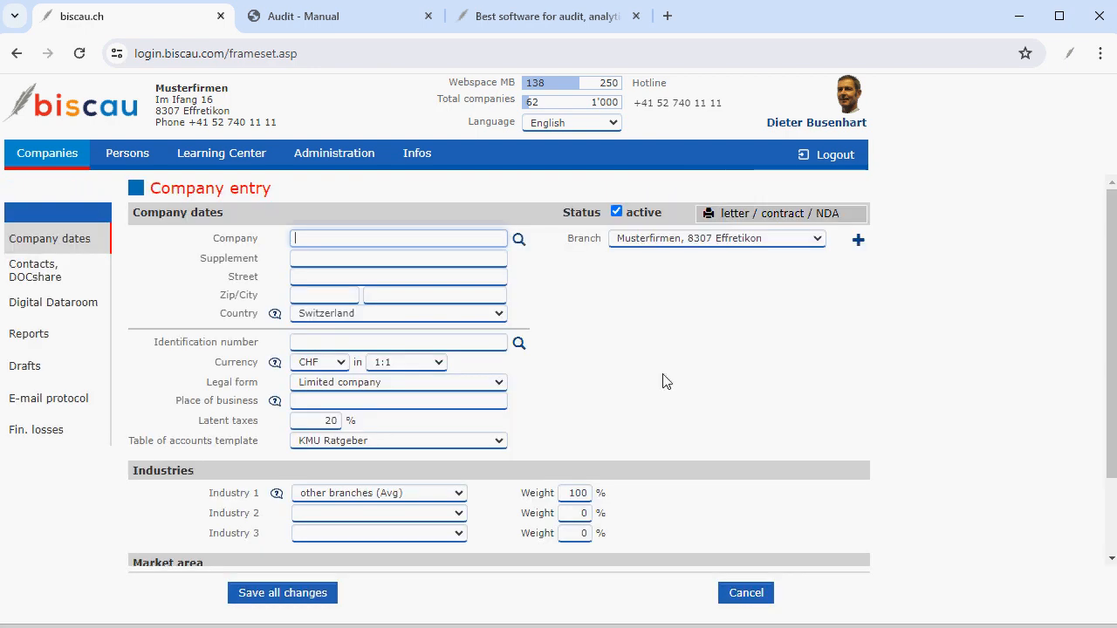
{"action": "scroll", "coordinate": [663, 380], "scroll_direction": "down", "scroll_amount": 2}
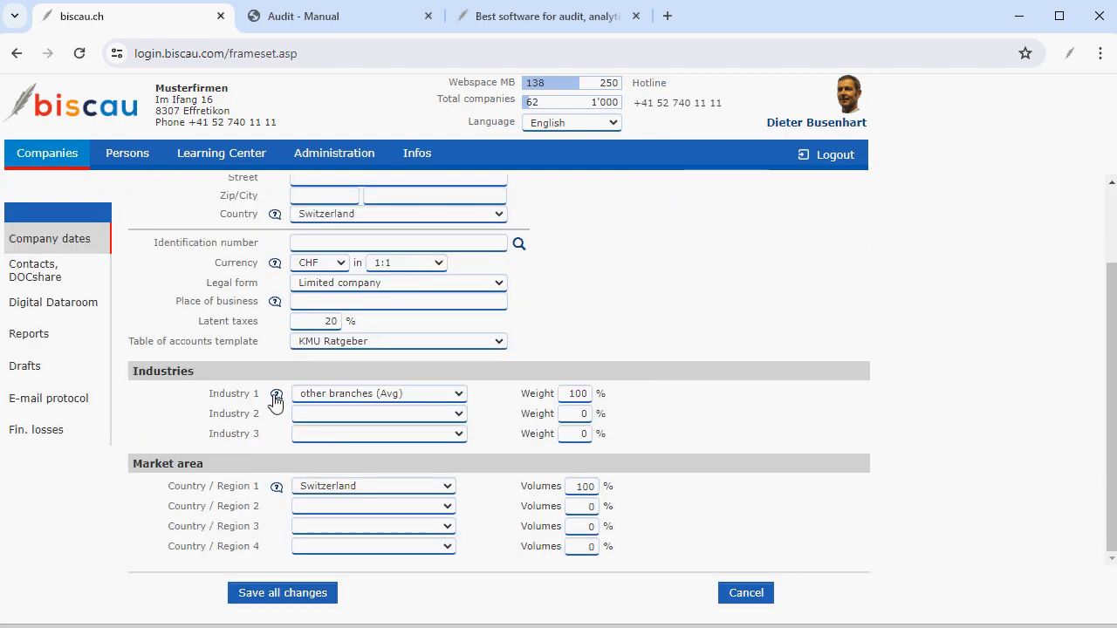
{"action": "left_click", "coordinate": [745, 594]}
Save Muster AG - US's company data and open its import interface.
{"action": "left_click", "coordinate": [601, 183]}
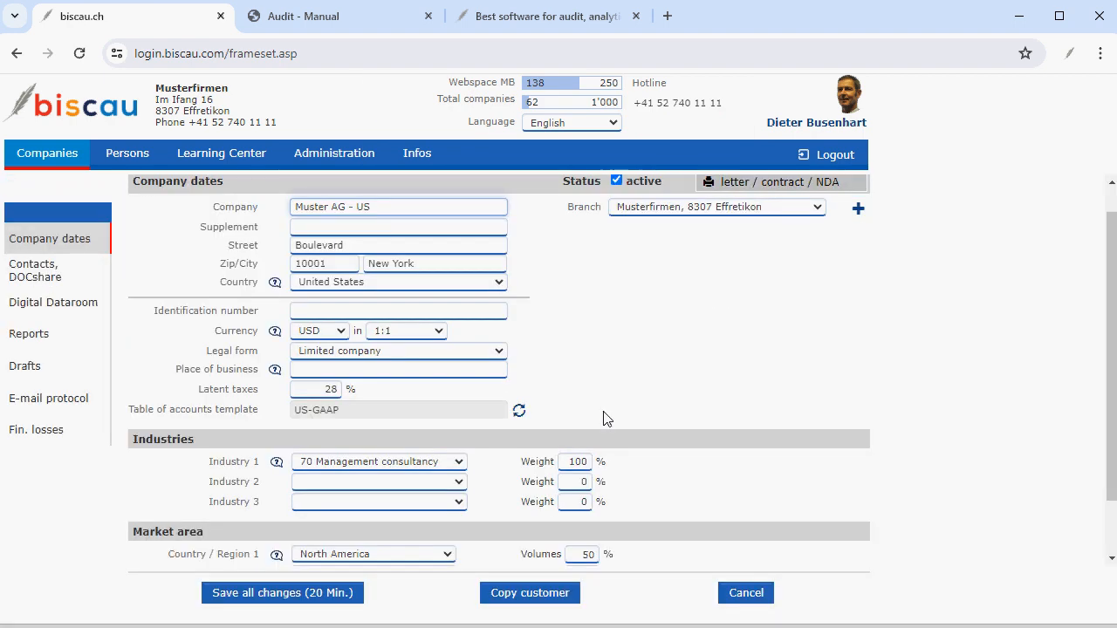
{"action": "scroll", "coordinate": [607, 419], "scroll_direction": "down", "scroll_amount": 1}
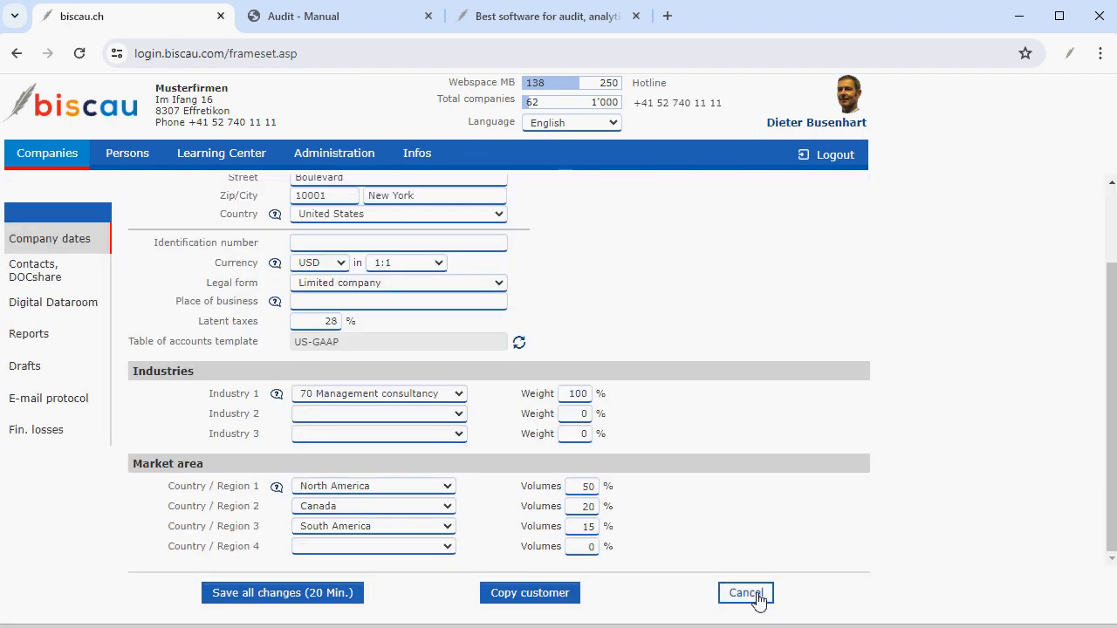
{"action": "left_click", "coordinate": [334, 597]}
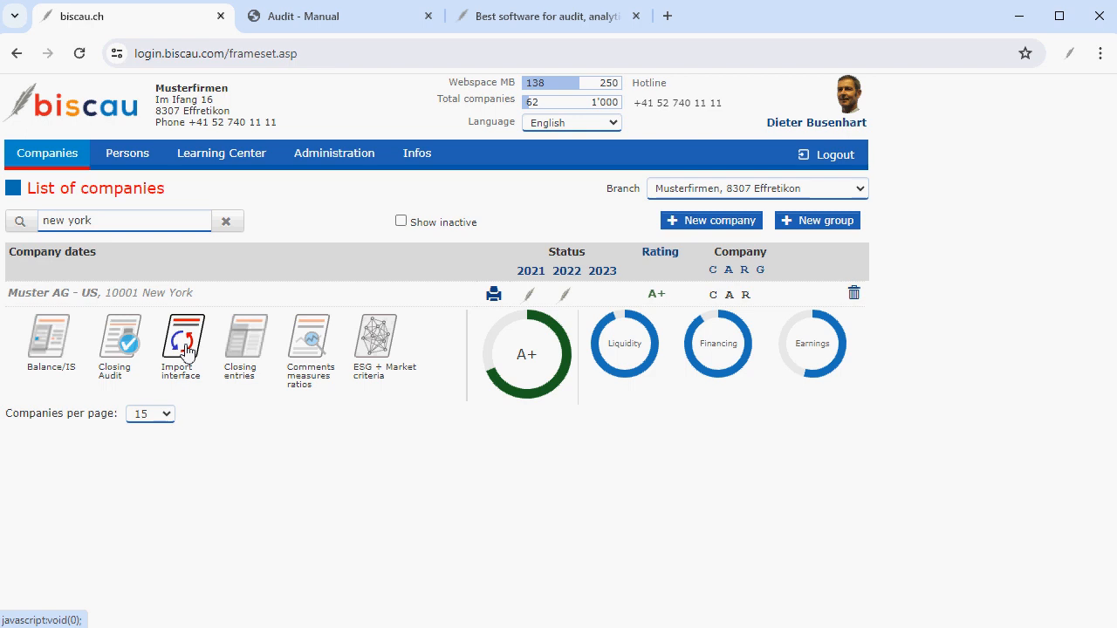
{"action": "left_click", "coordinate": [185, 348]}
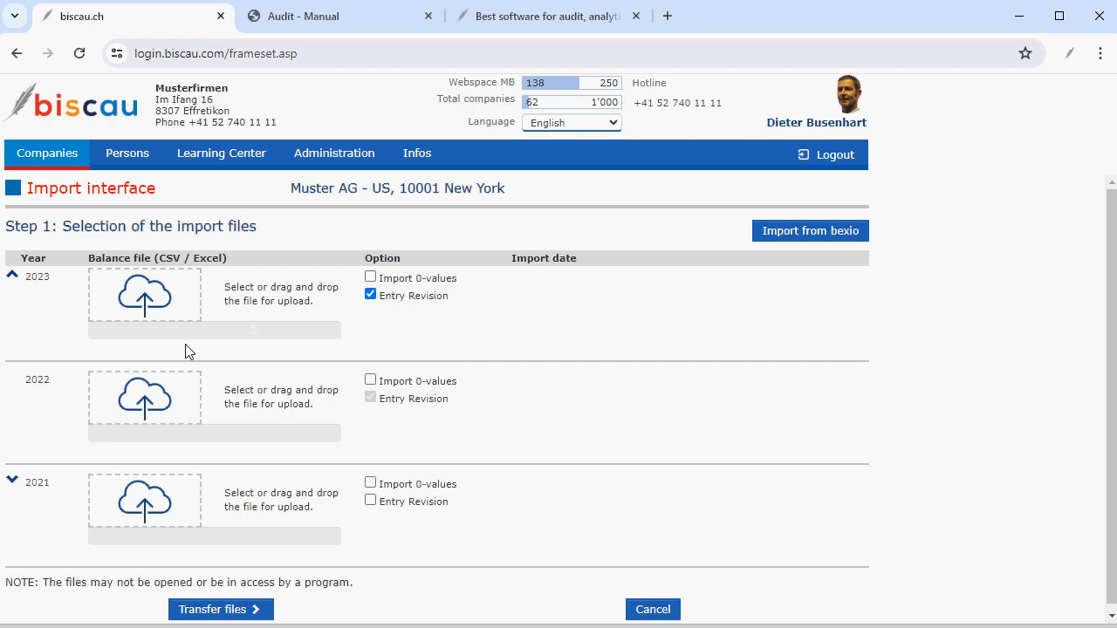
Open the Import Interface topic in the Learning Center's Financial Reporting section.
{"action": "left_click", "coordinate": [218, 155]}
{"action": "left_click", "coordinate": [113, 197]}
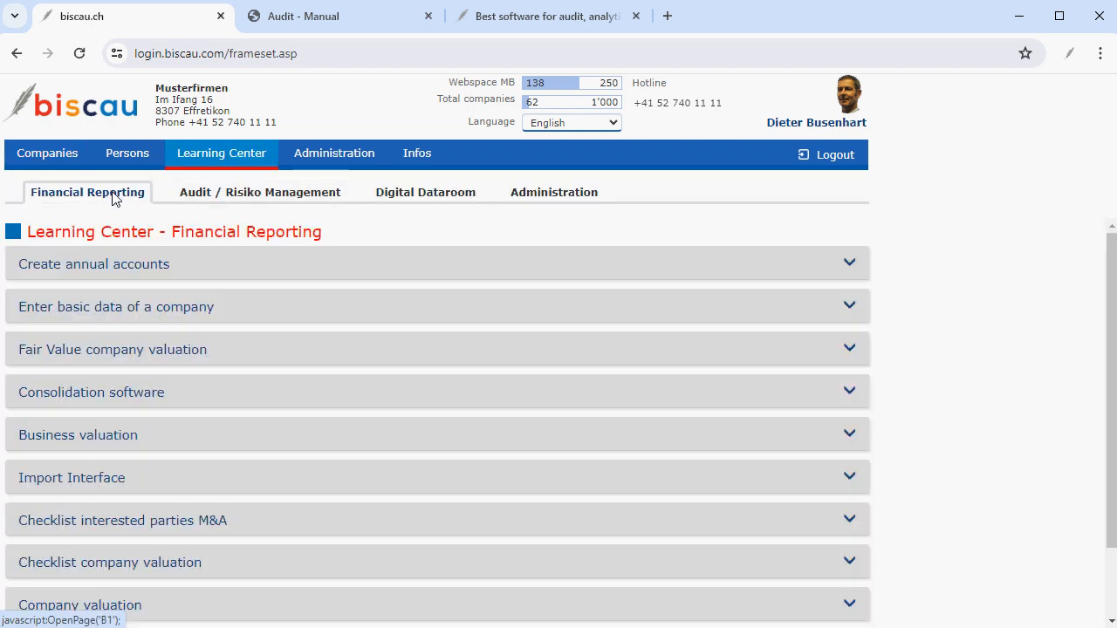
{"action": "left_click", "coordinate": [91, 477]}
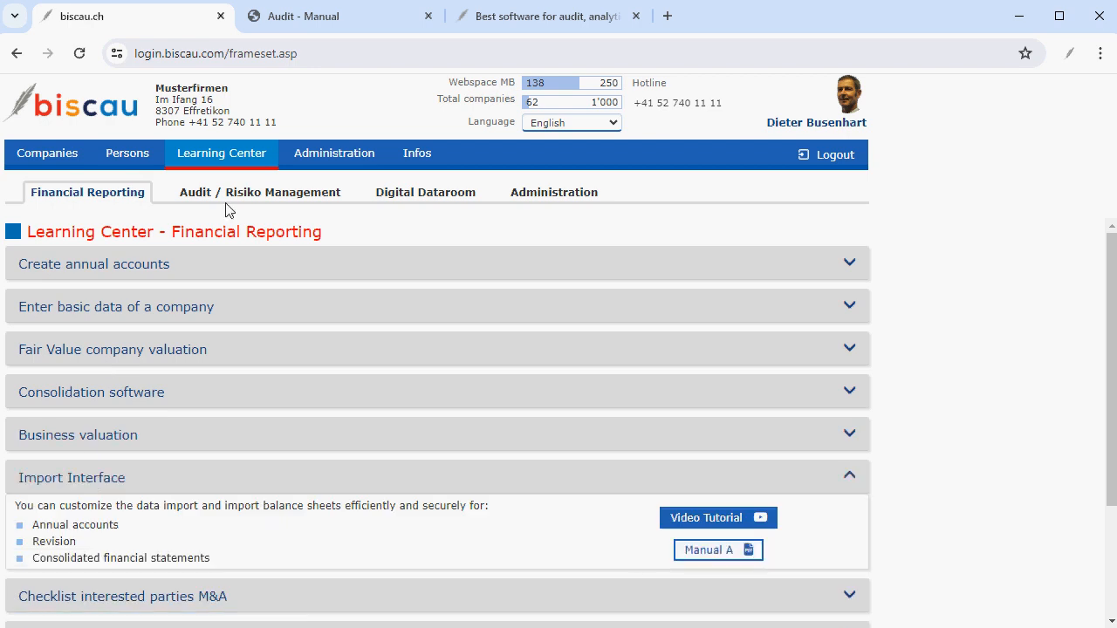
Open Muster AG's balance sheet and expand, then collapse, the 2023 Cash & banks account details.
{"action": "left_click", "coordinate": [51, 156]}
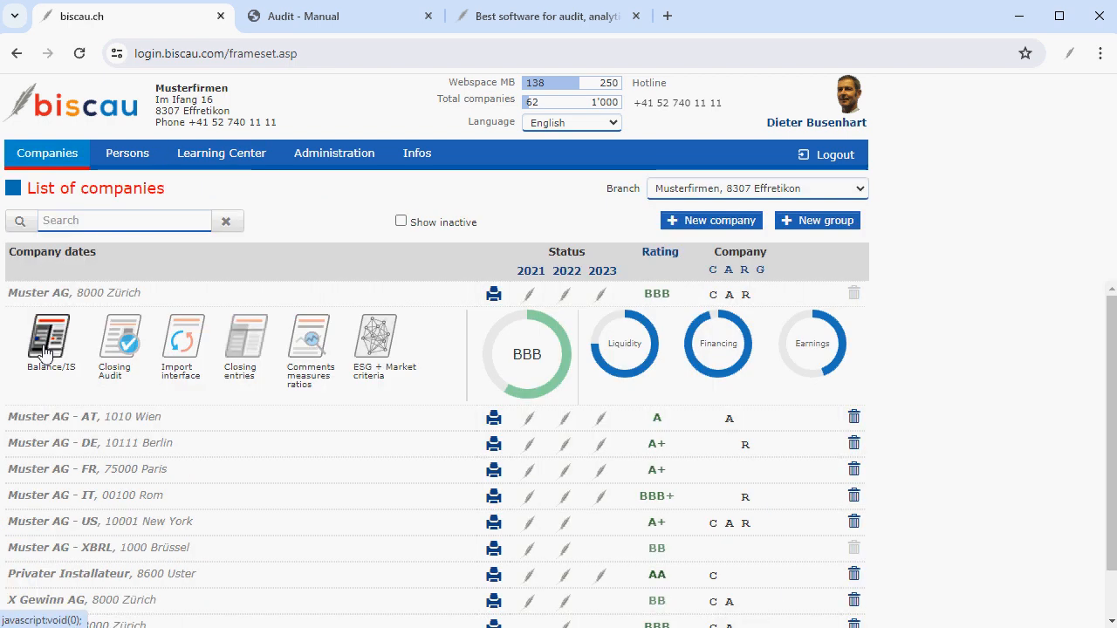
{"action": "left_click", "coordinate": [46, 350]}
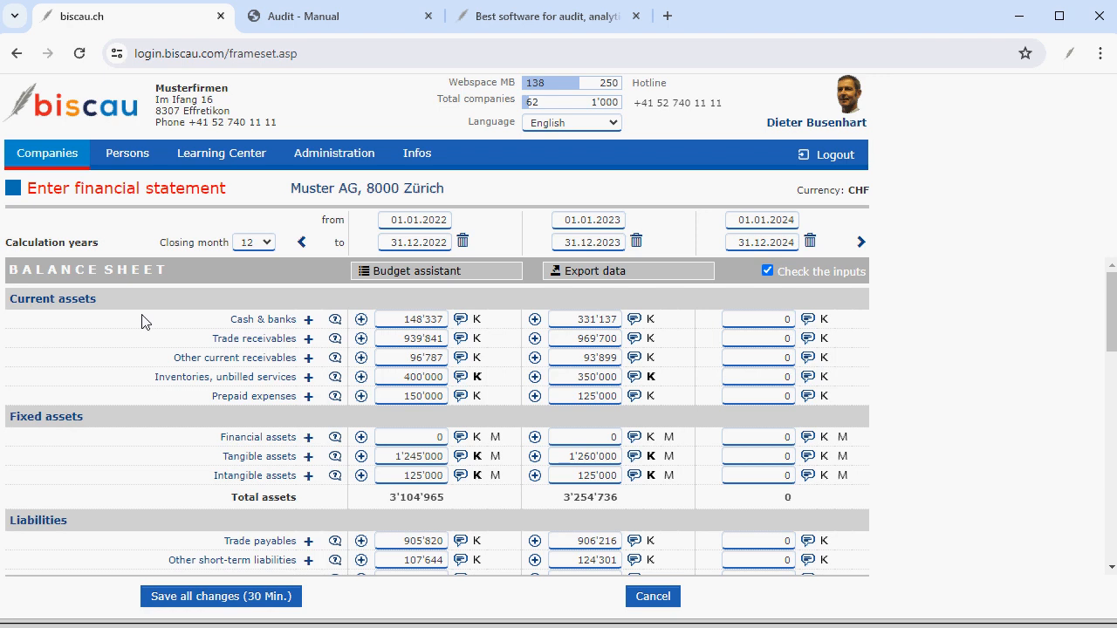
{"action": "left_click", "coordinate": [534, 320]}
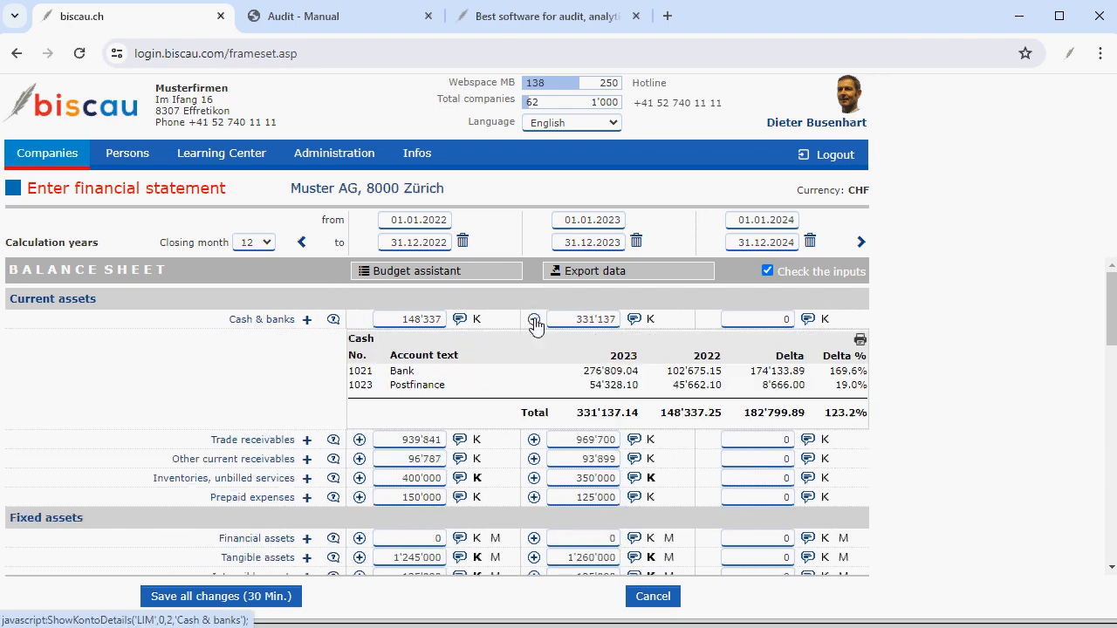
{"action": "left_click", "coordinate": [534, 320]}
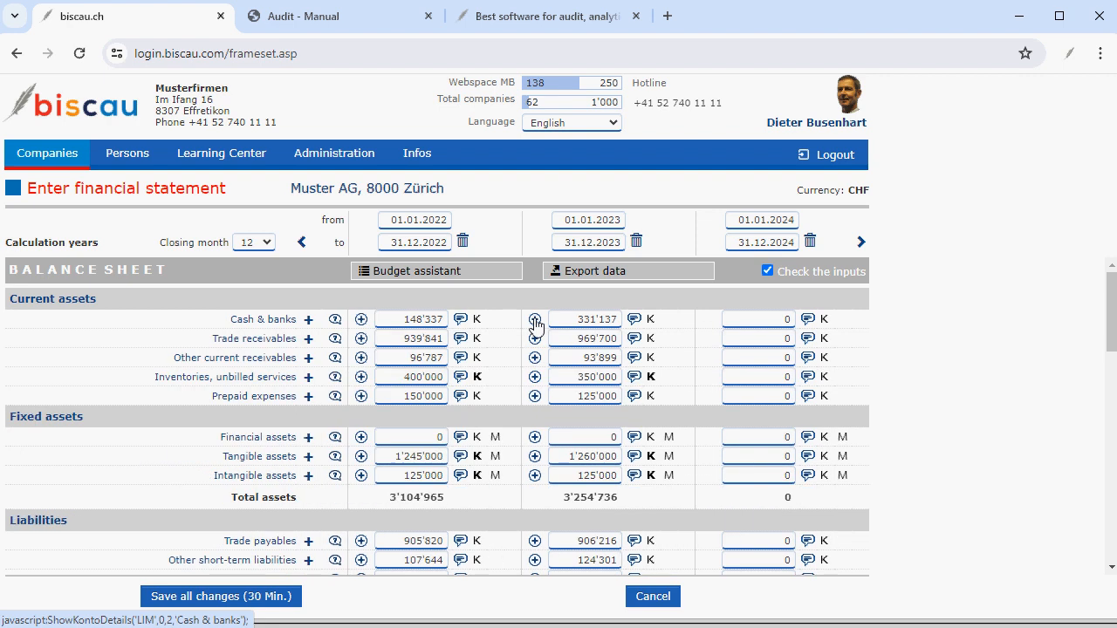
{"action": "left_click", "coordinate": [535, 320]}
{"action": "left_click", "coordinate": [534, 320]}
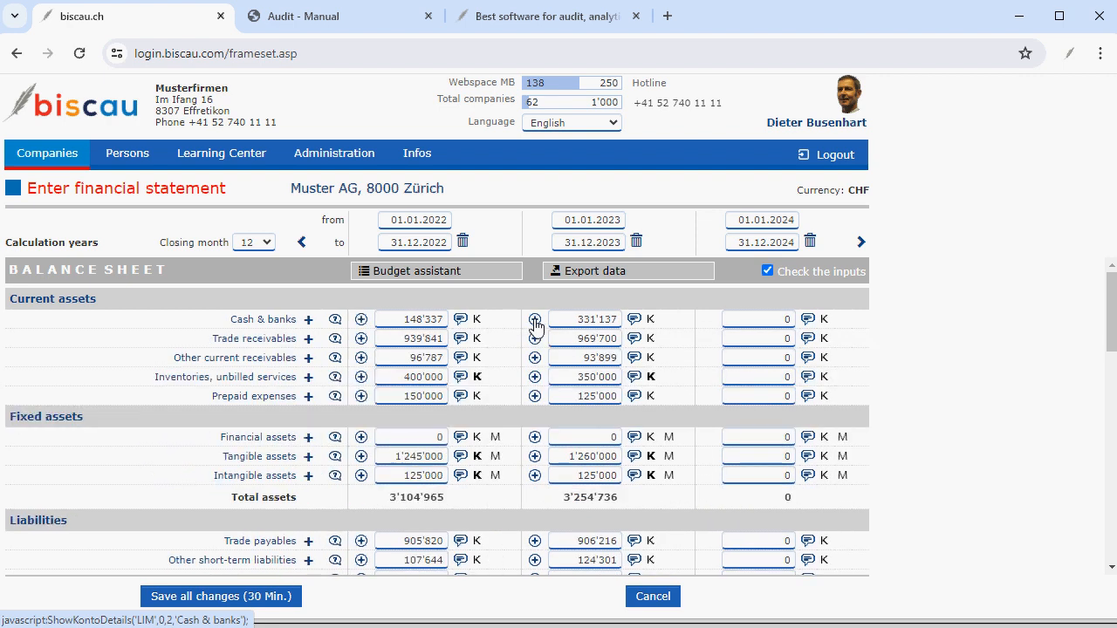
Inspect the 2023 correction values for inventories and the cash flow entry for results carried forward.
{"action": "left_click", "coordinate": [650, 378]}
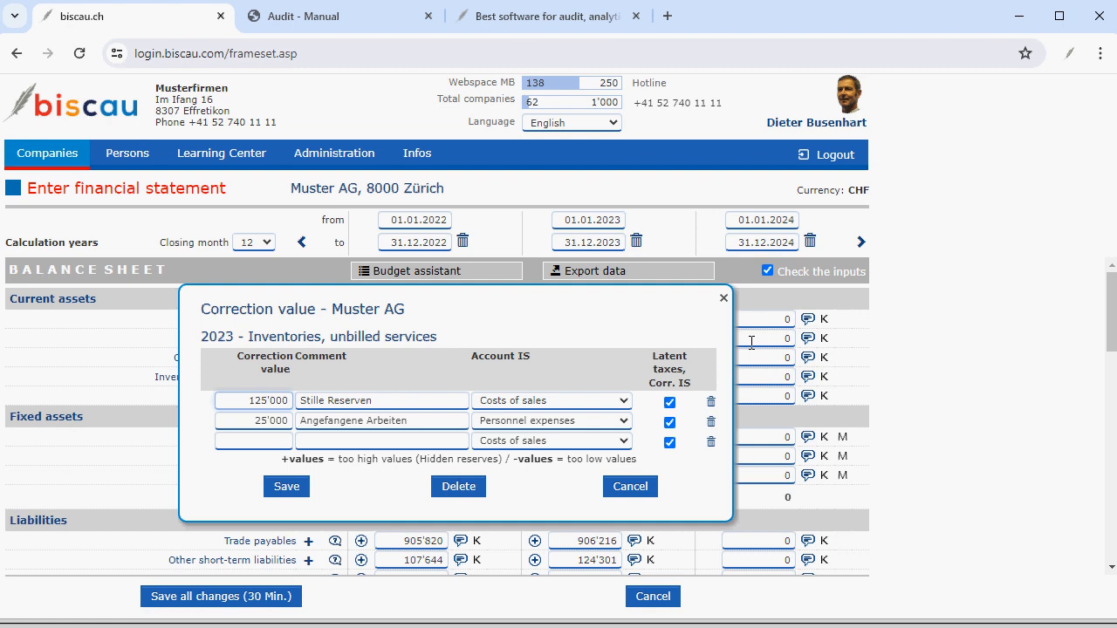
{"action": "left_click", "coordinate": [723, 297]}
{"action": "scroll", "coordinate": [679, 480], "scroll_direction": "down", "scroll_amount": 1}
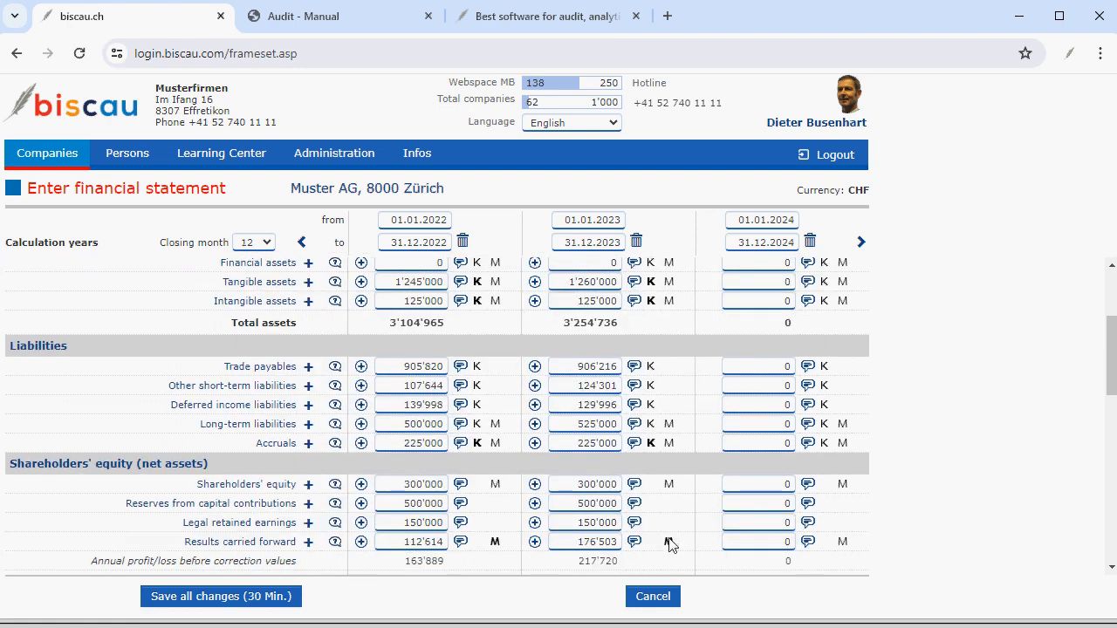
{"action": "left_click", "coordinate": [668, 541]}
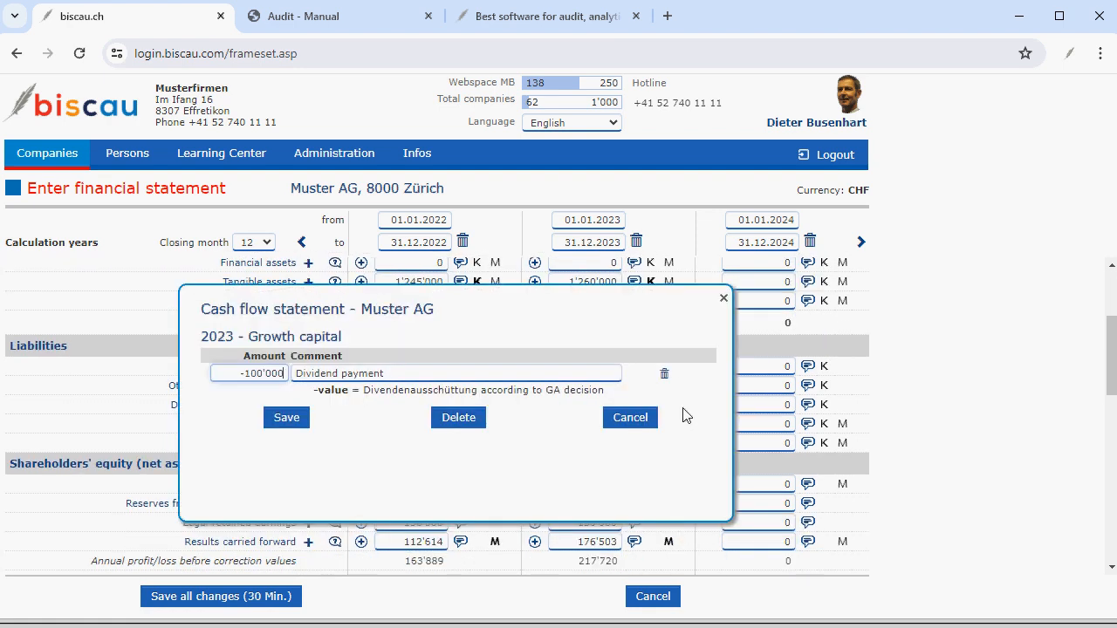
{"action": "left_click", "coordinate": [723, 297]}
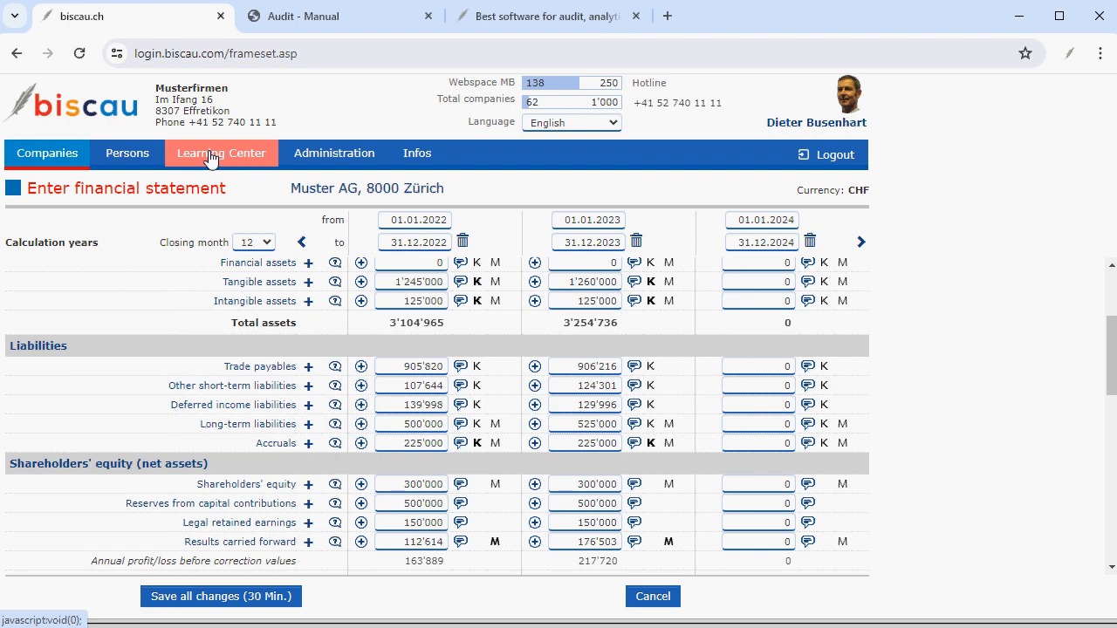
Open the Create annual accounts topic in the Learning Center's Financial Reporting section.
{"action": "left_click", "coordinate": [209, 157]}
{"action": "left_click", "coordinate": [118, 193]}
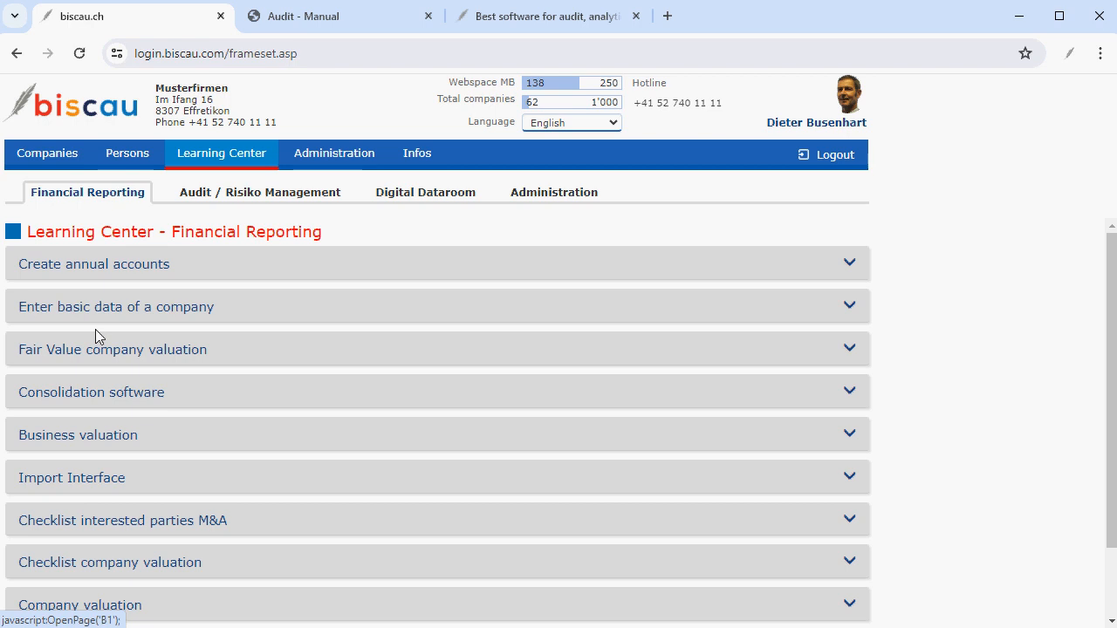
{"action": "left_click", "coordinate": [88, 272]}
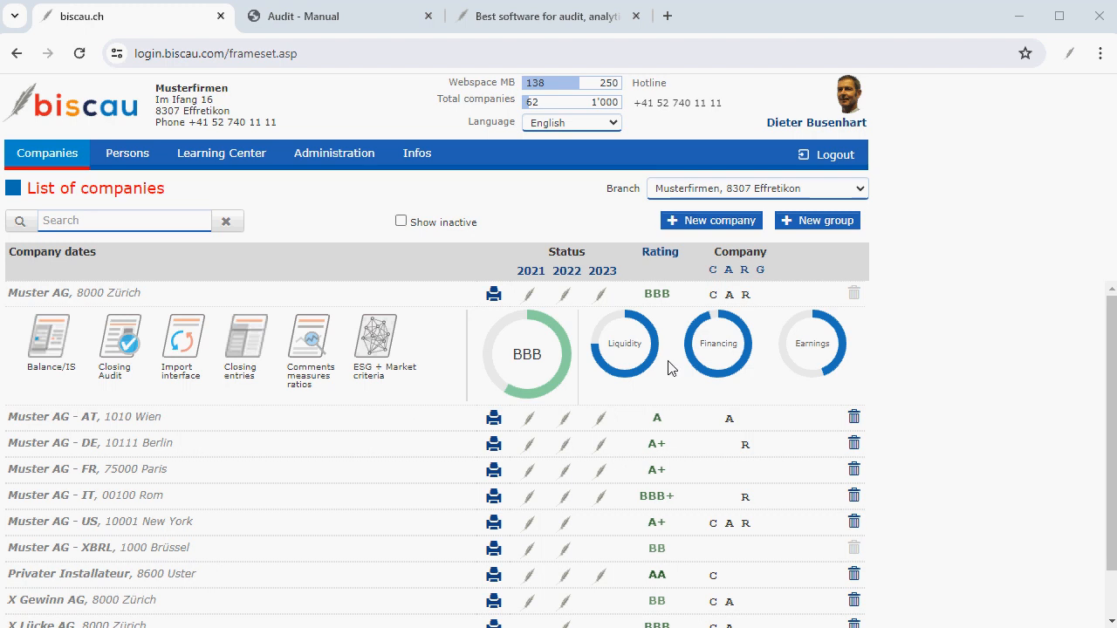
Open Muster AG's Closing Audit and assign the logged-in user as leading auditor.
{"action": "left_click", "coordinate": [128, 341]}
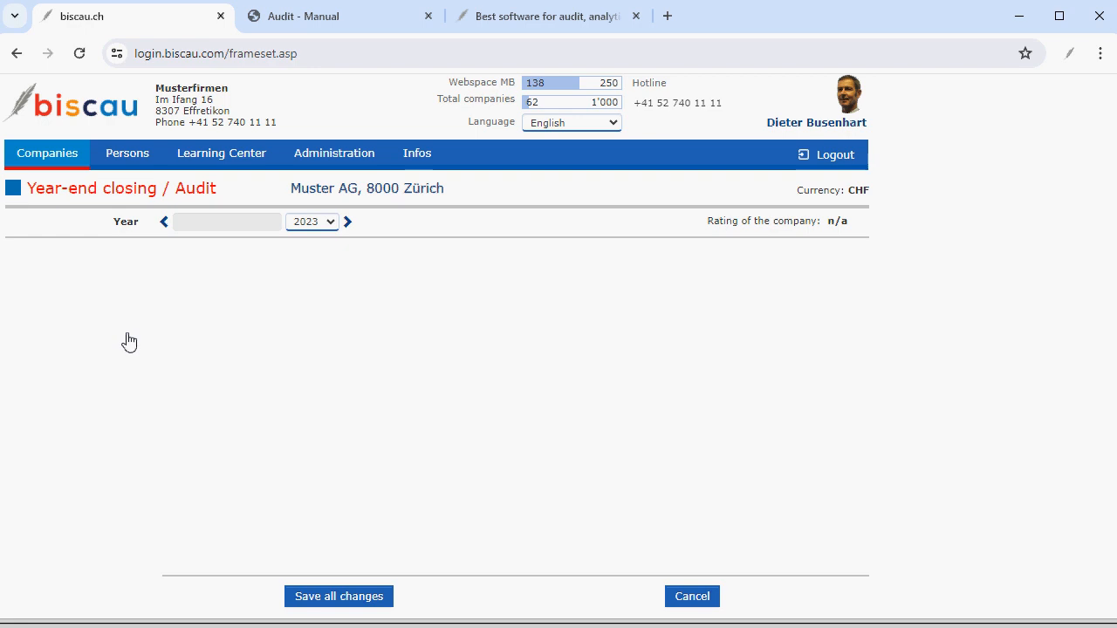
{"action": "left_click", "coordinate": [429, 470]}
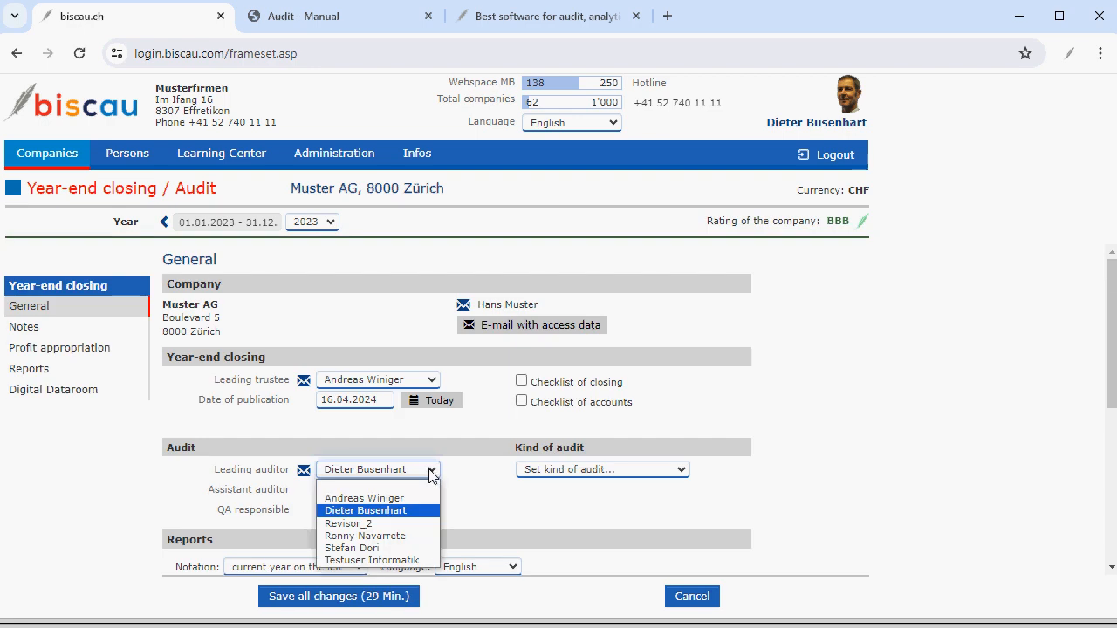
{"action": "left_click", "coordinate": [403, 512]}
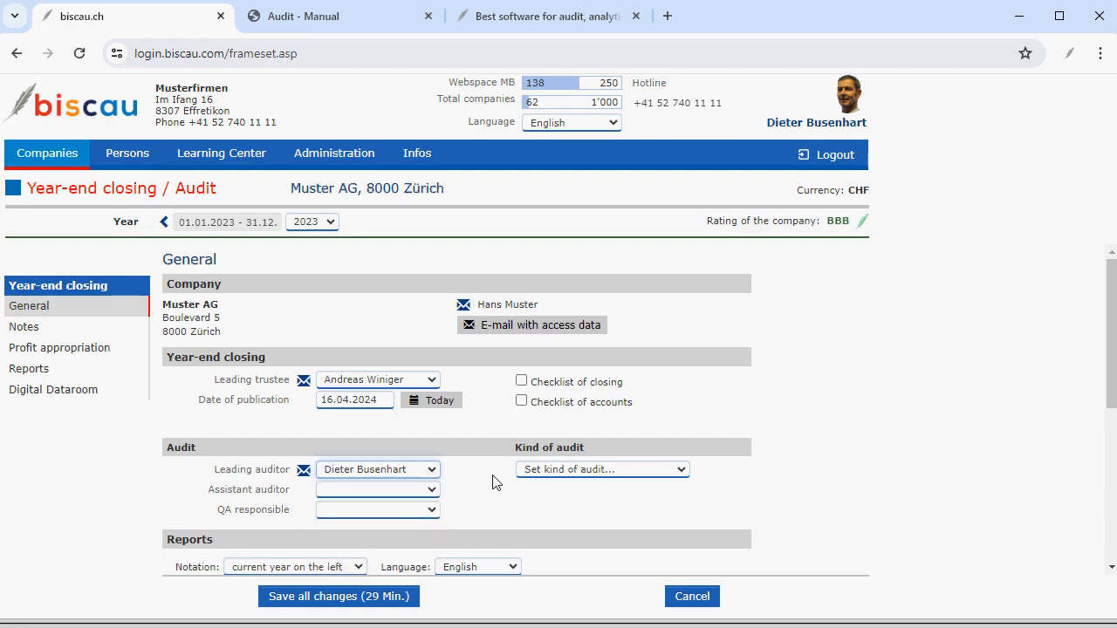
{"action": "left_click", "coordinate": [432, 489]}
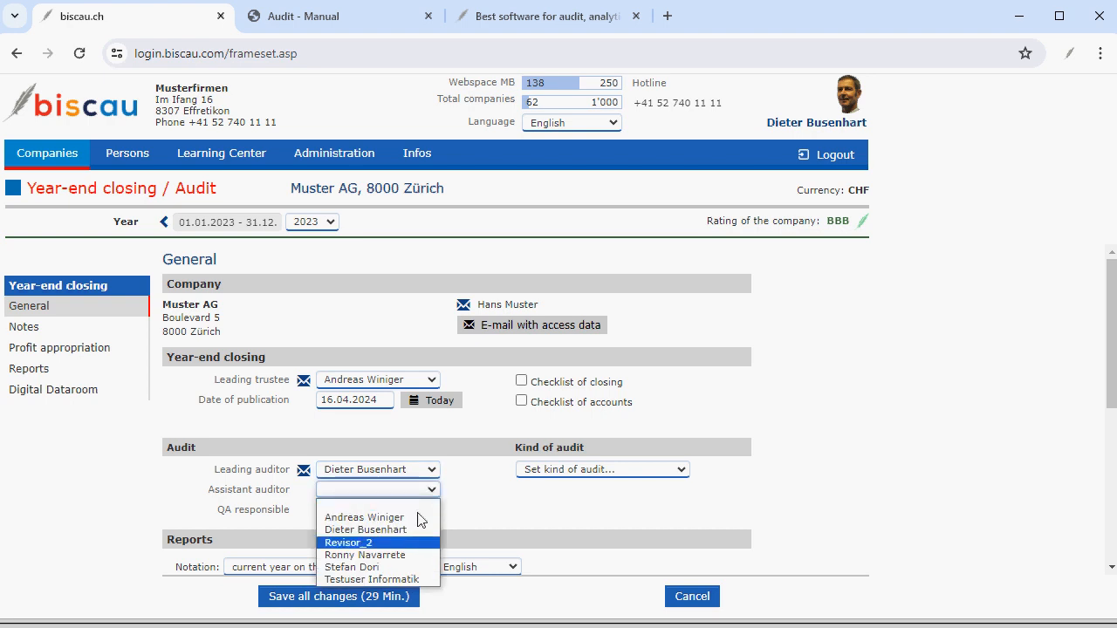
{"action": "left_click", "coordinate": [397, 542]}
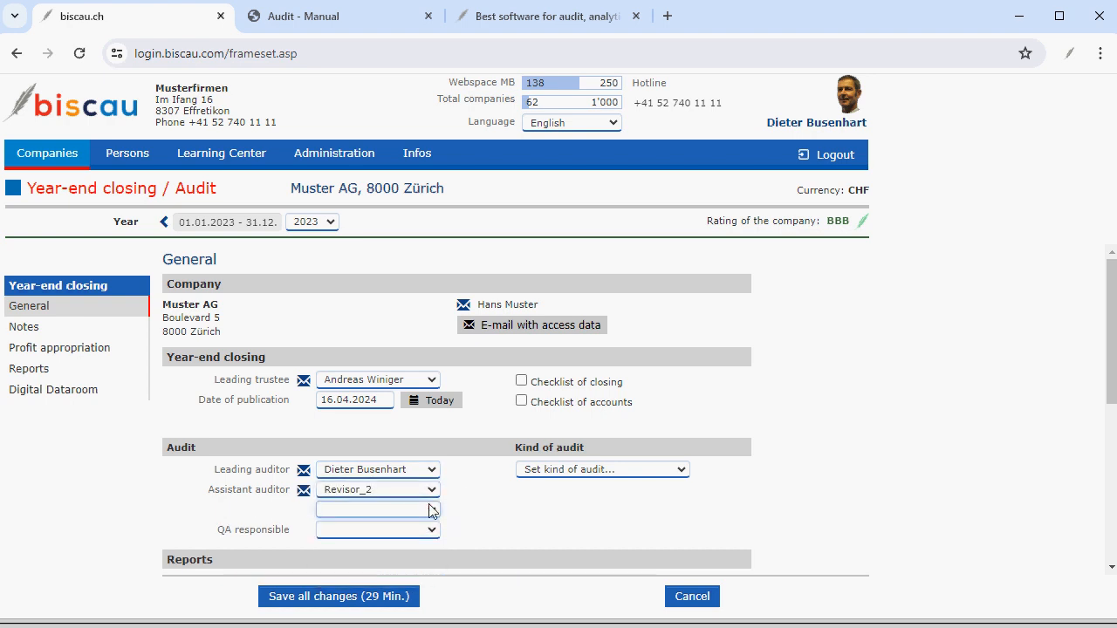
{"action": "left_click", "coordinate": [431, 506]}
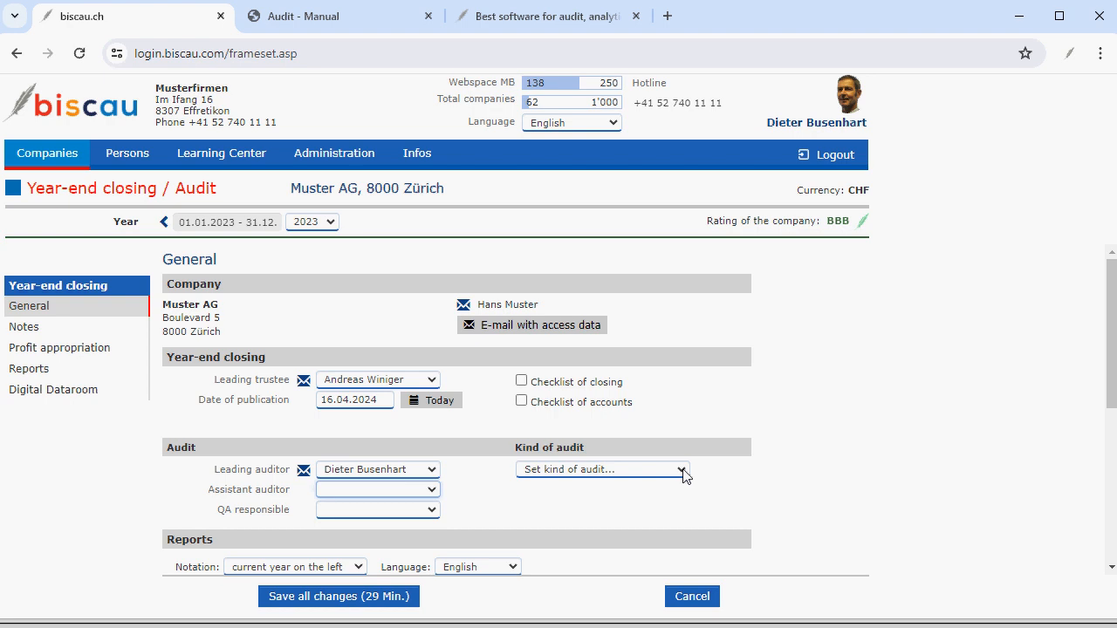
Set the kind of audit to Limited audit.
{"action": "left_click", "coordinate": [682, 473]}
{"action": "left_click", "coordinate": [621, 496]}
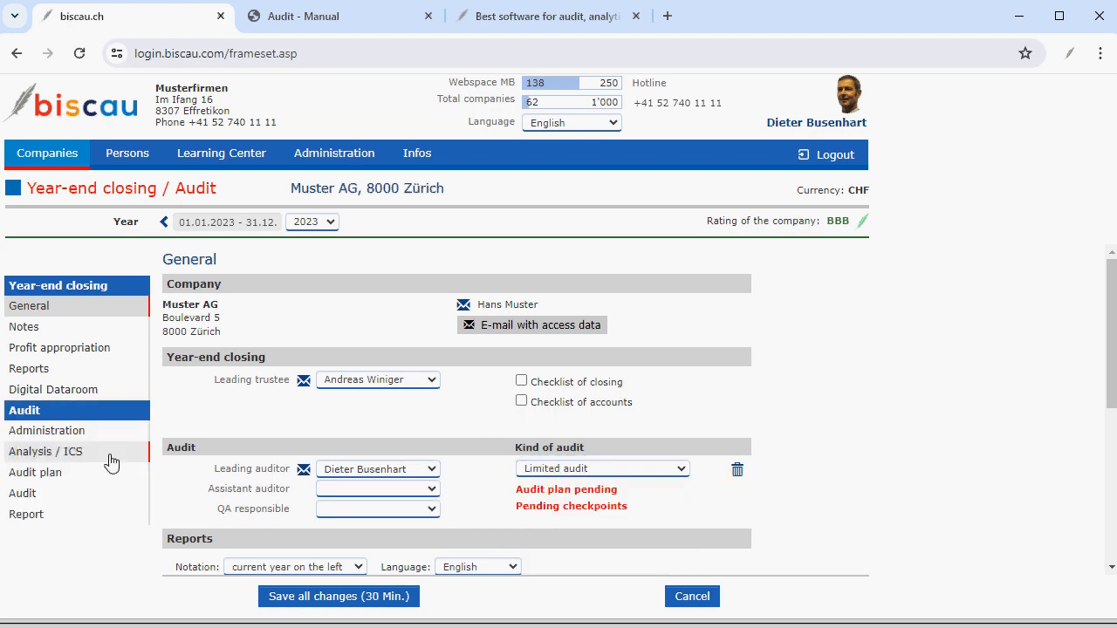
{"action": "left_click", "coordinate": [683, 470]}
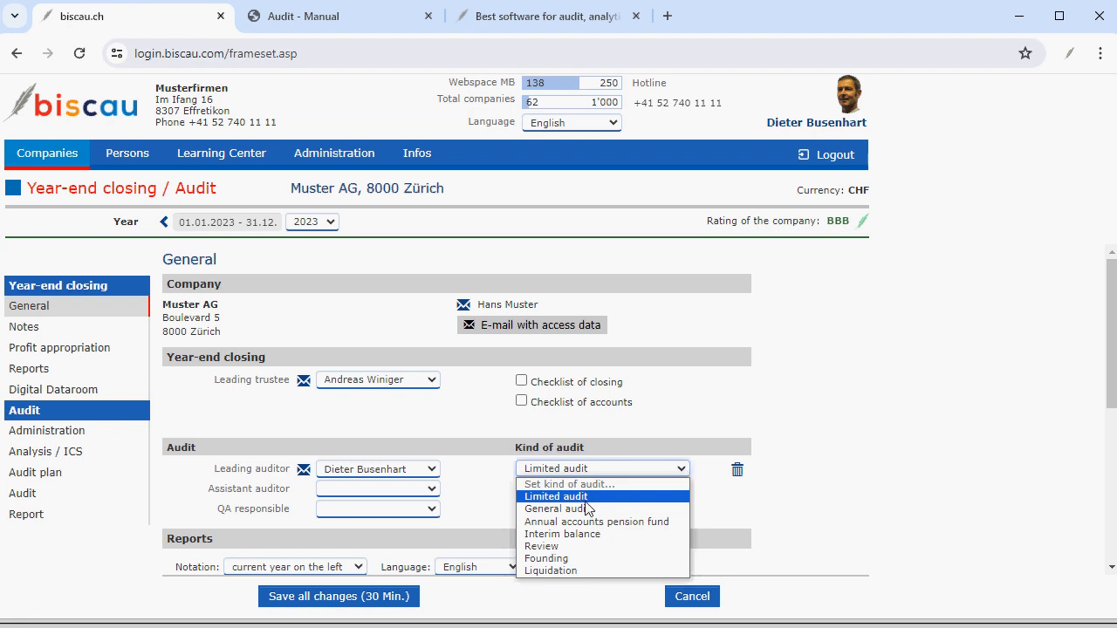
{"action": "left_click", "coordinate": [855, 503]}
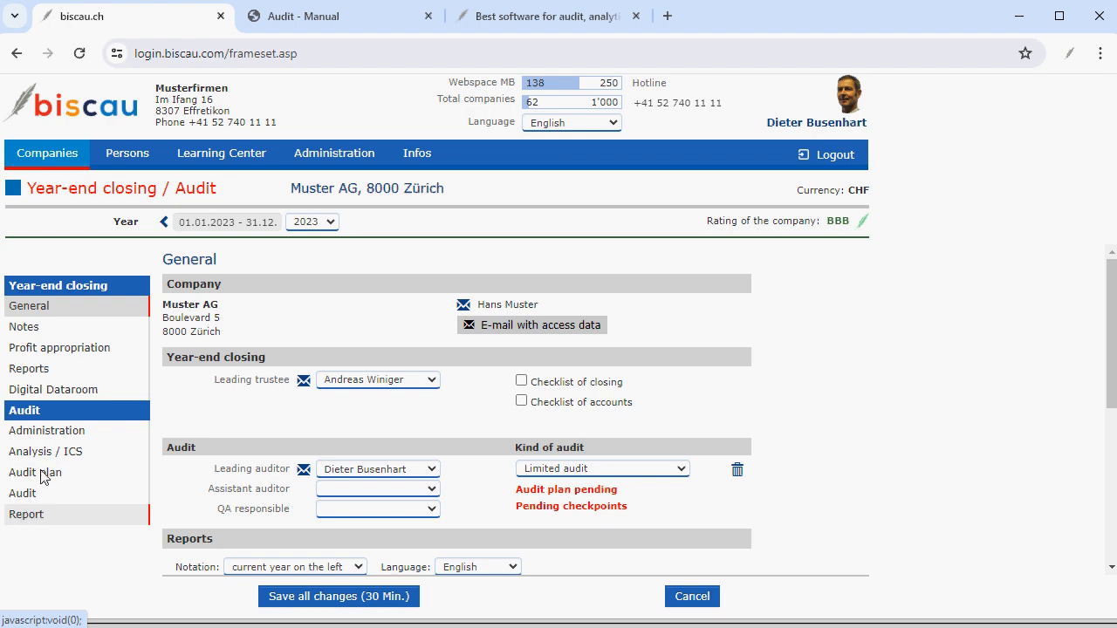
Open the audit Administration page and review its list of document links.
{"action": "left_click", "coordinate": [42, 432]}
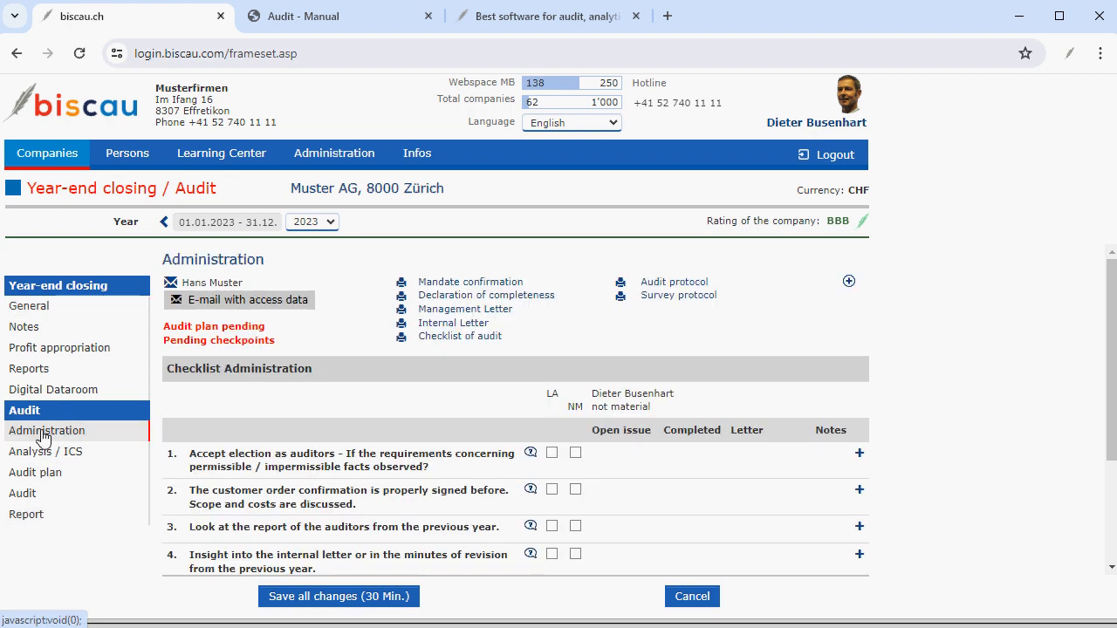
{"action": "left_click", "coordinate": [454, 284]}
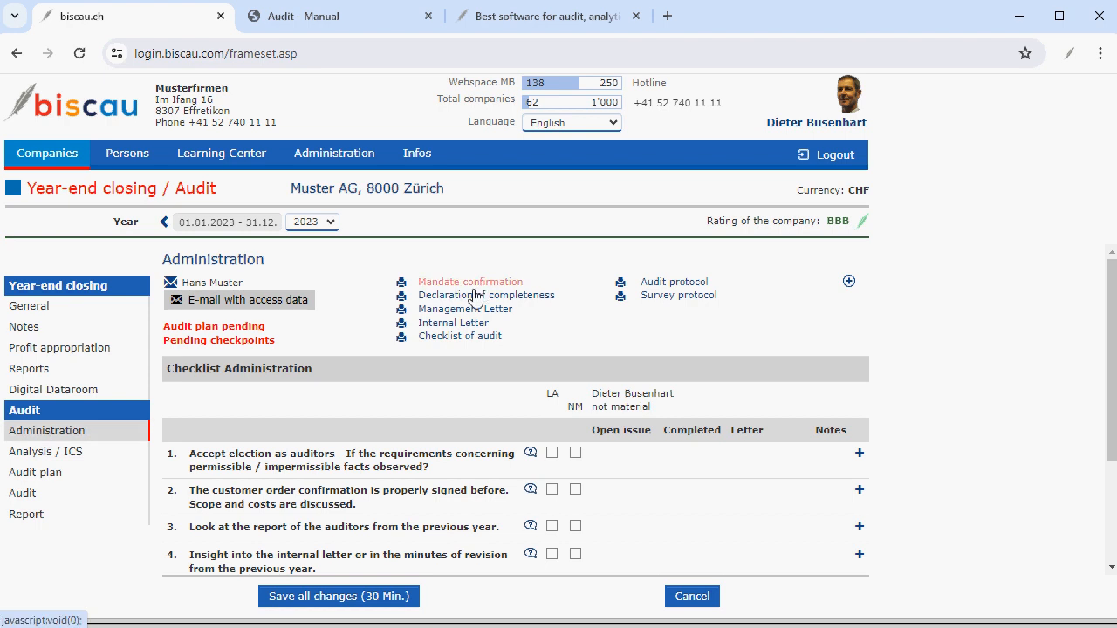
{"action": "left_click", "coordinate": [472, 295]}
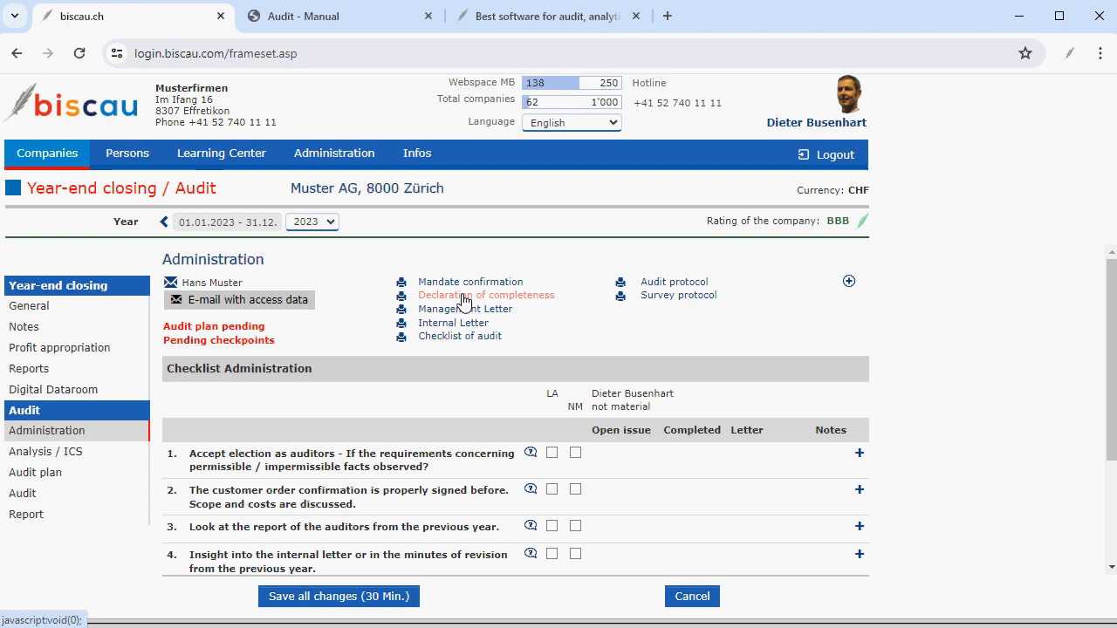
{"action": "left_click", "coordinate": [463, 309]}
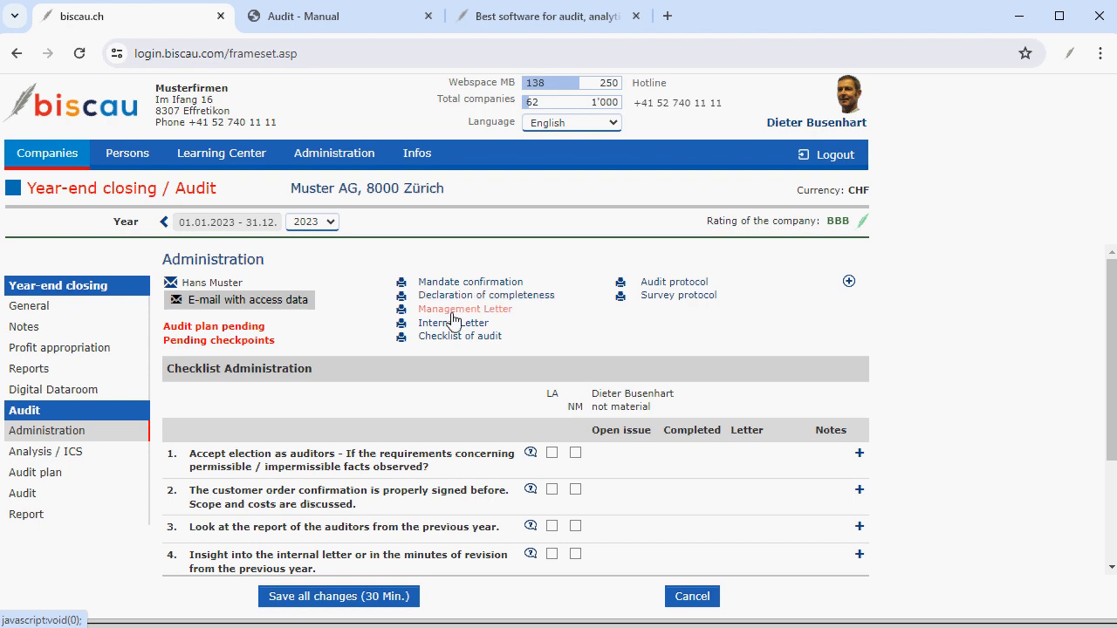
{"action": "left_click", "coordinate": [453, 323]}
{"action": "left_click", "coordinate": [453, 336]}
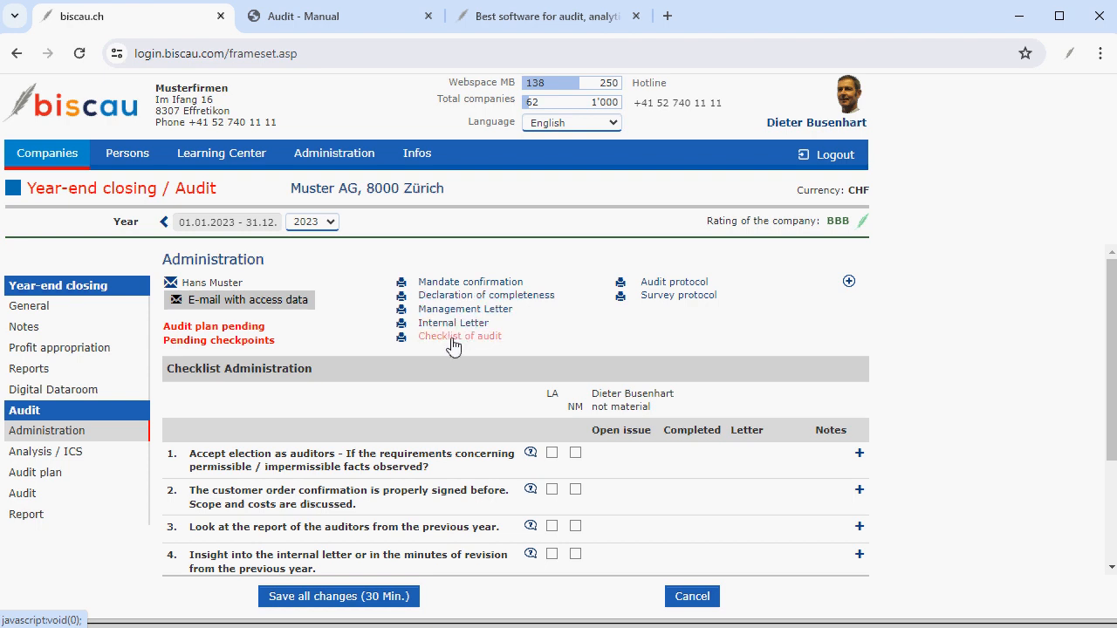
Open the Mandate confirmation document, type and delete test text in the editor, and close the window.
{"action": "left_click", "coordinate": [462, 282]}
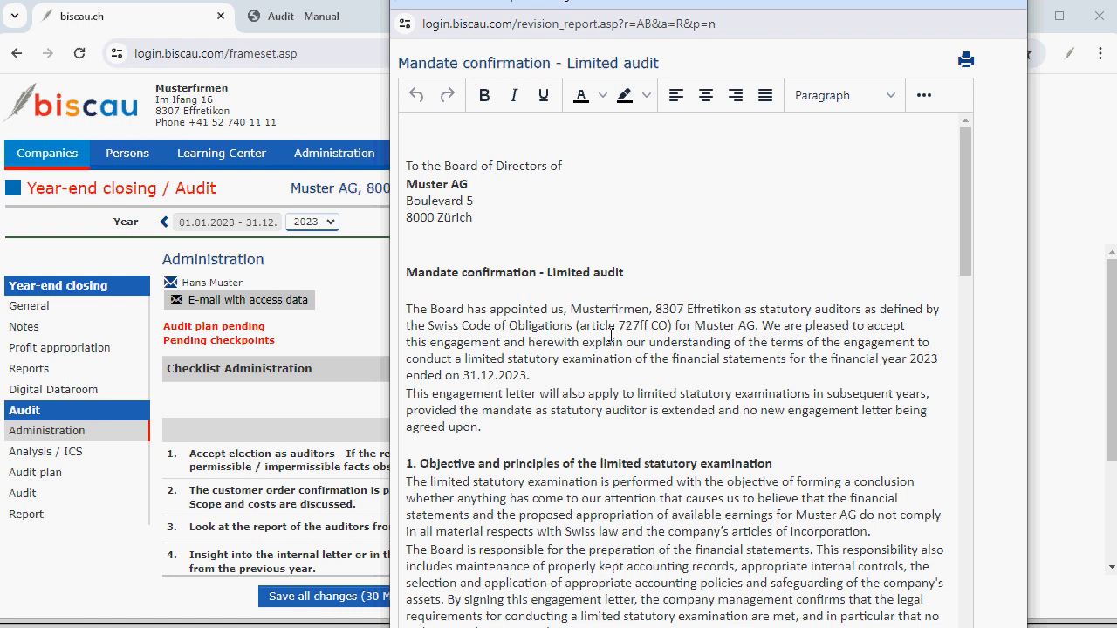
{"action": "scroll", "coordinate": [611, 336], "scroll_direction": "down", "scroll_amount": 3}
{"action": "scroll", "coordinate": [588, 391], "scroll_direction": "up", "scroll_amount": 3}
{"action": "type", "text": "kkkk"}
{"action": "key", "text": "BackSpace"}
{"action": "key", "text": "BackSpace"}
{"action": "key", "text": "BackSpace"}
{"action": "key", "text": "BackSpace"}
{"action": "key", "text": "alt+F4"}
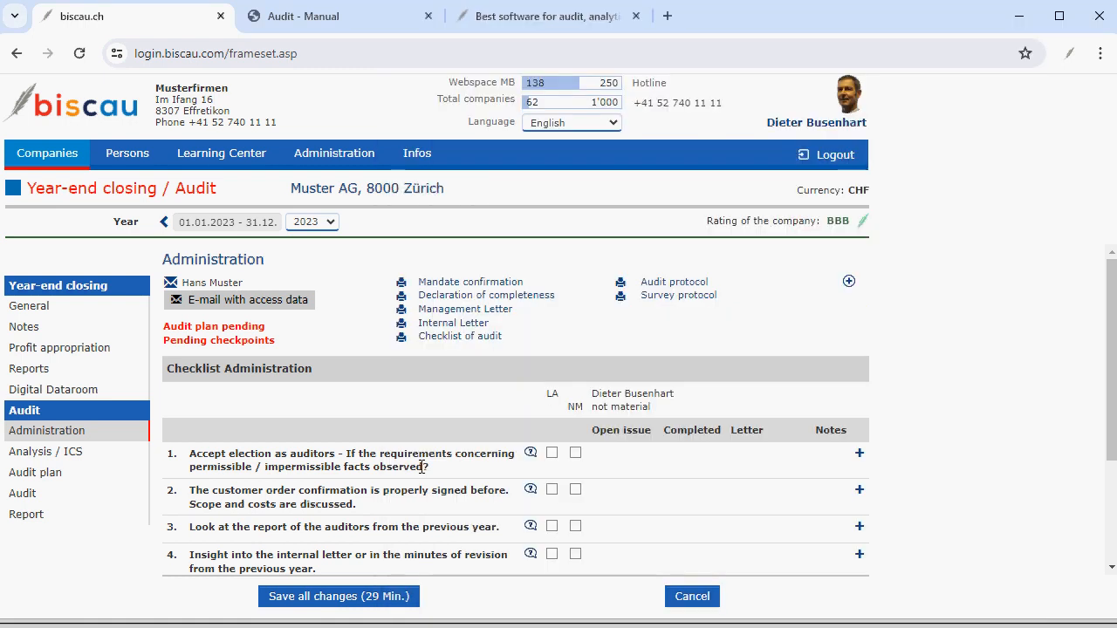
Mark the first administration checkpoint, accepting election as auditors, as audited, and open then cancel its audit remarks.
{"action": "scroll", "coordinate": [422, 467], "scroll_direction": "down", "scroll_amount": 1}
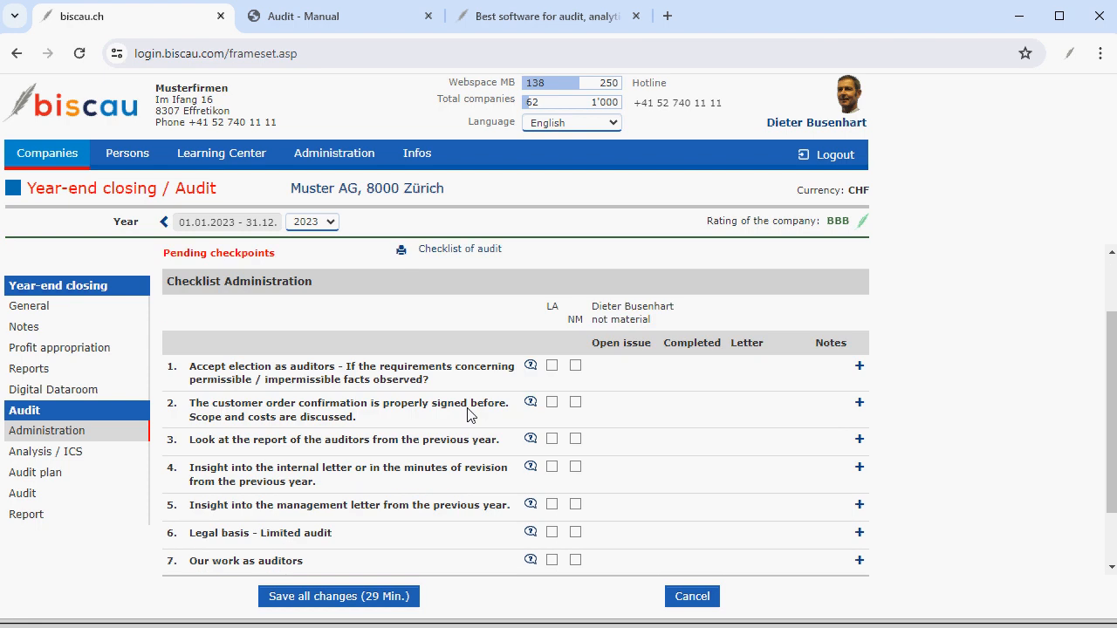
{"action": "left_click", "coordinate": [553, 370]}
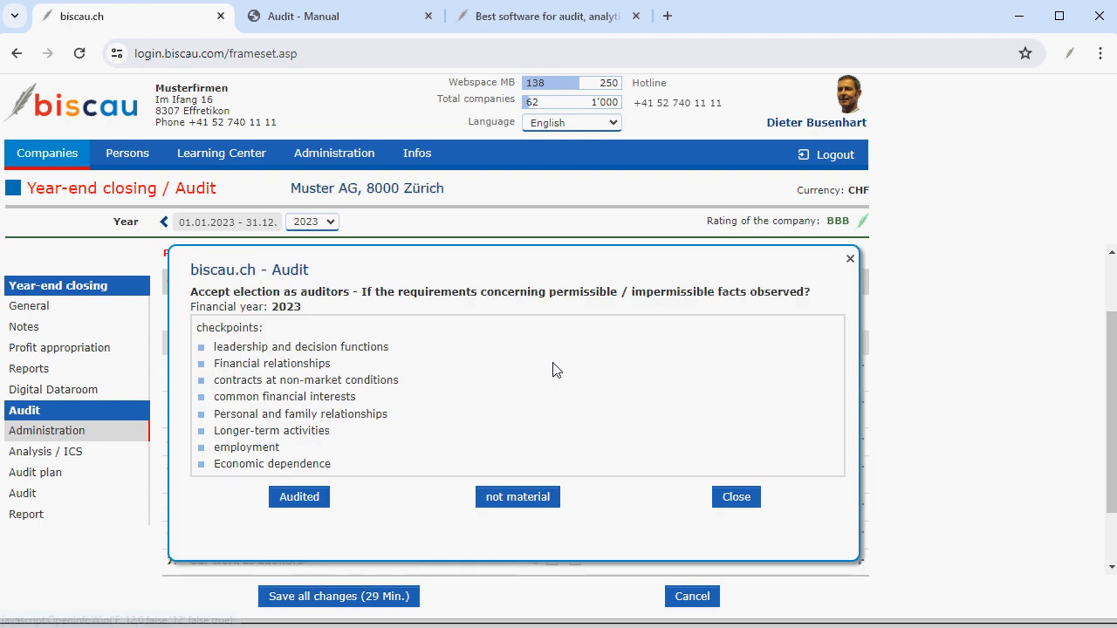
{"action": "left_click", "coordinate": [300, 497]}
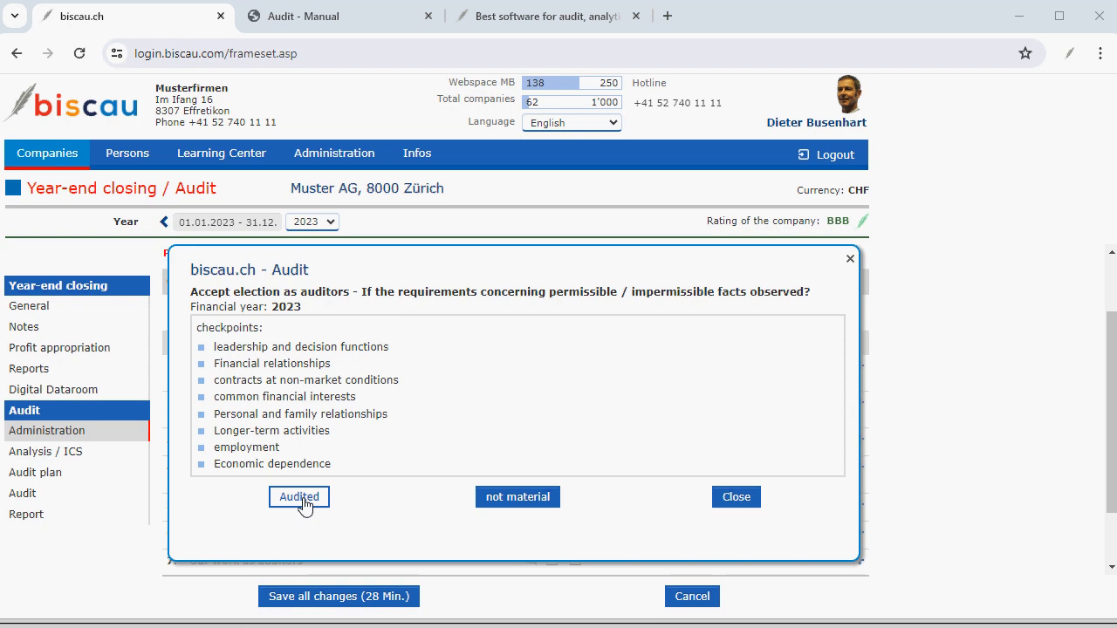
{"action": "left_click", "coordinate": [299, 498]}
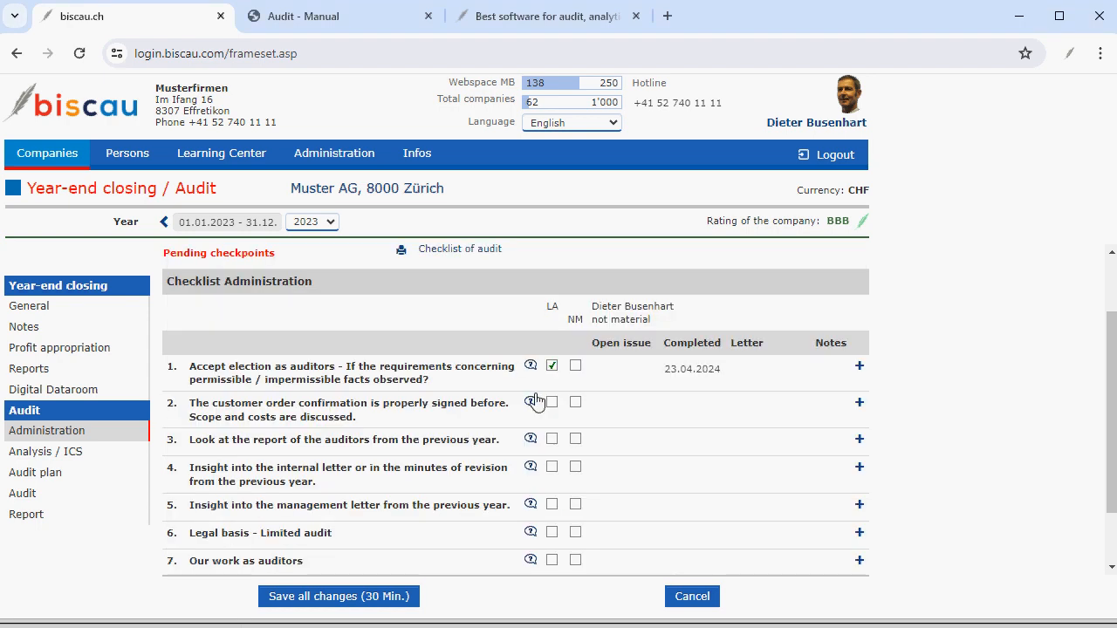
{"action": "left_click", "coordinate": [860, 370]}
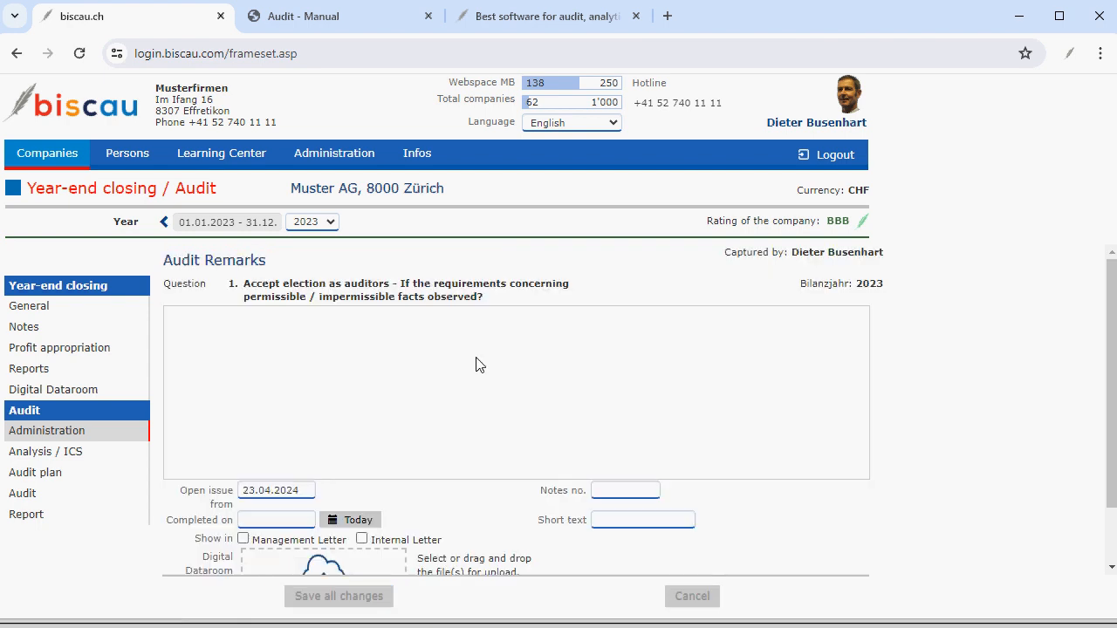
{"action": "left_click", "coordinate": [689, 596]}
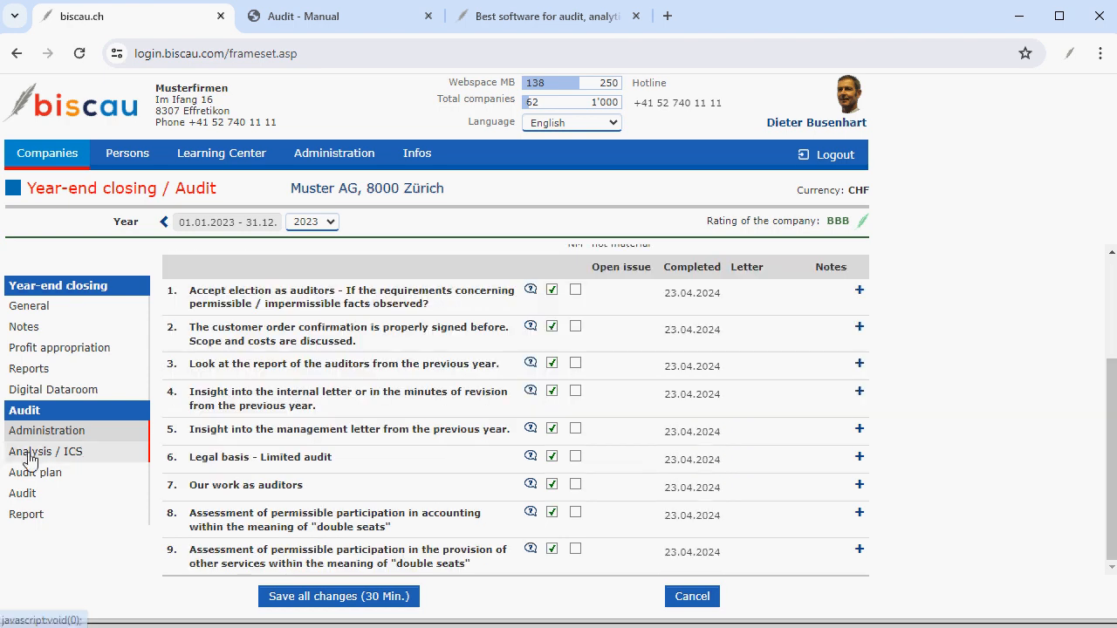
Open the Analysis / ICS page and view the Earnings measures report.
{"action": "left_click", "coordinate": [29, 458]}
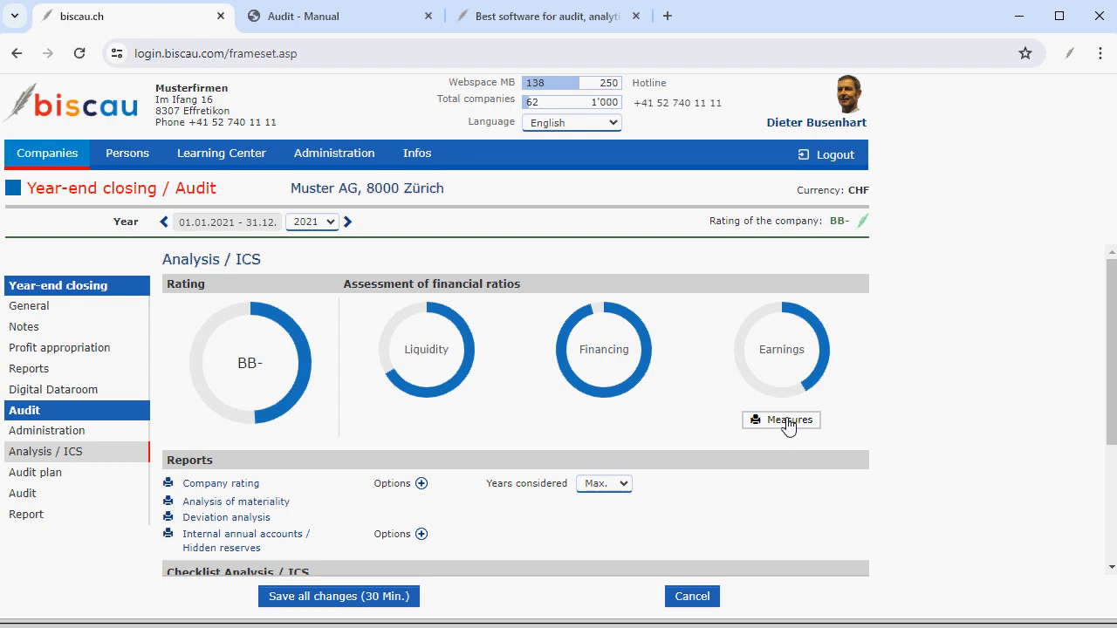
{"action": "left_click", "coordinate": [784, 421]}
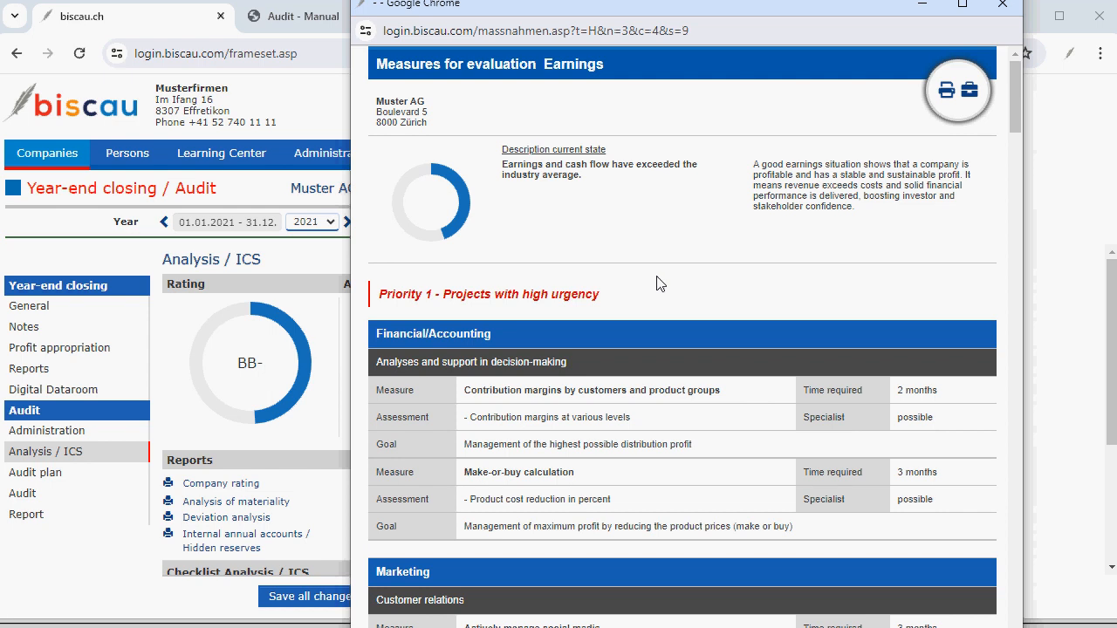
{"action": "scroll", "coordinate": [660, 284], "scroll_direction": "down", "scroll_amount": 15}
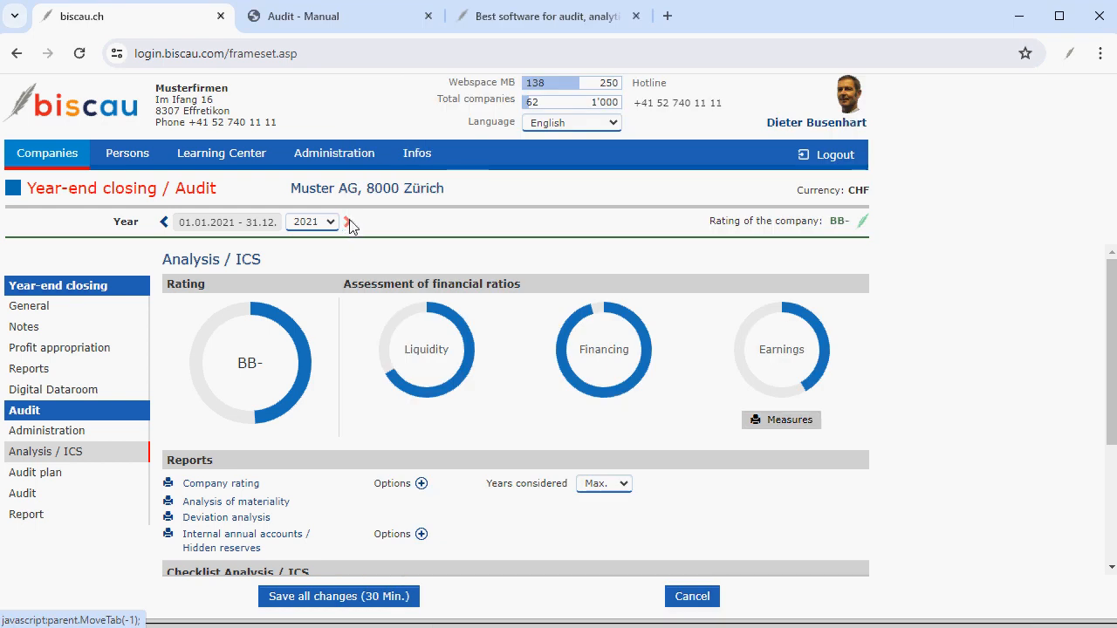
Switch to the 2023 financial year and open the company rating report.
{"action": "left_click", "coordinate": [349, 223]}
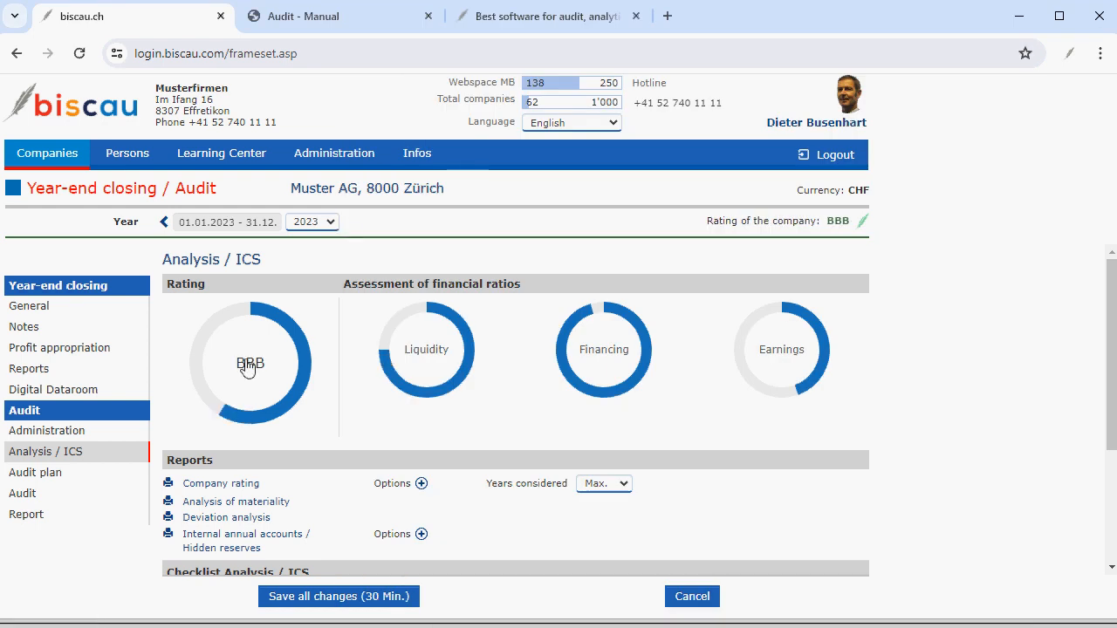
{"action": "left_click", "coordinate": [247, 367]}
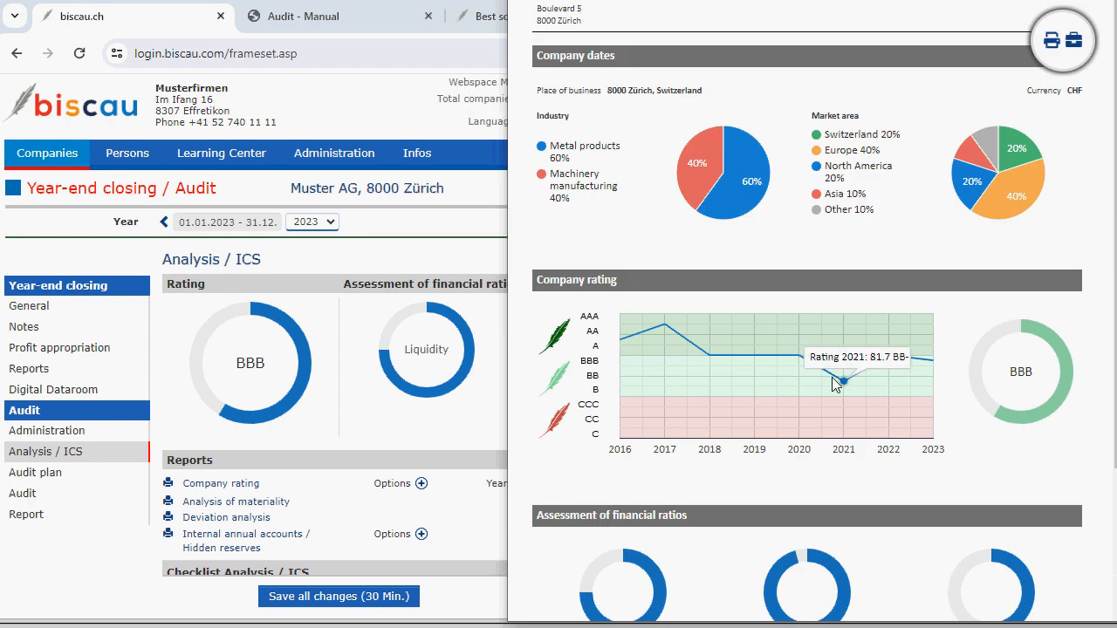
{"action": "left_click", "coordinate": [242, 491]}
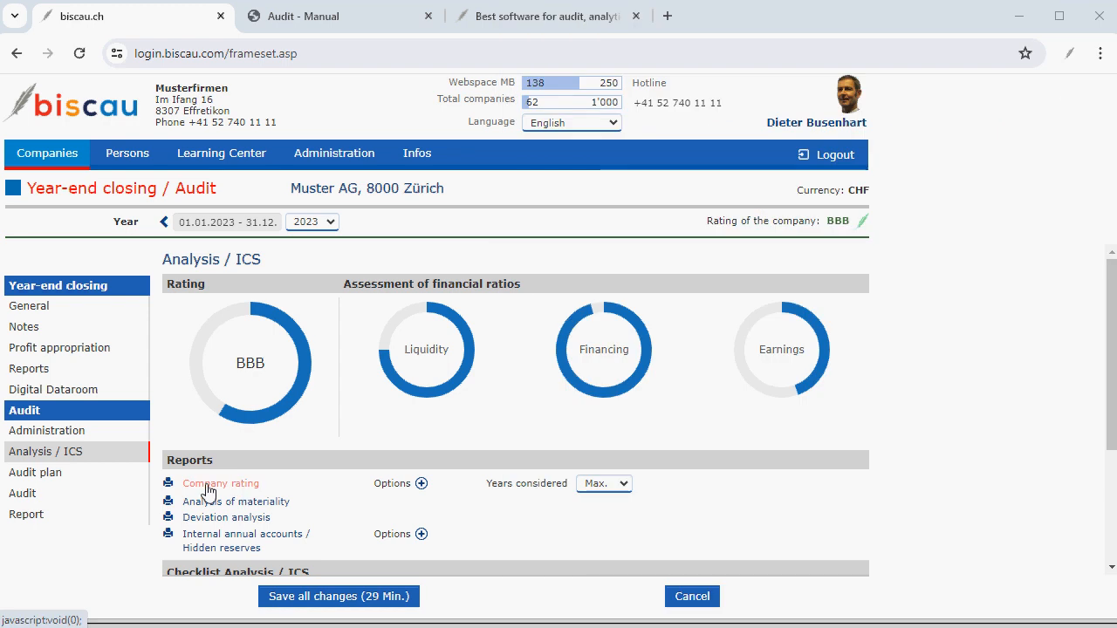
{"action": "left_click", "coordinate": [206, 492]}
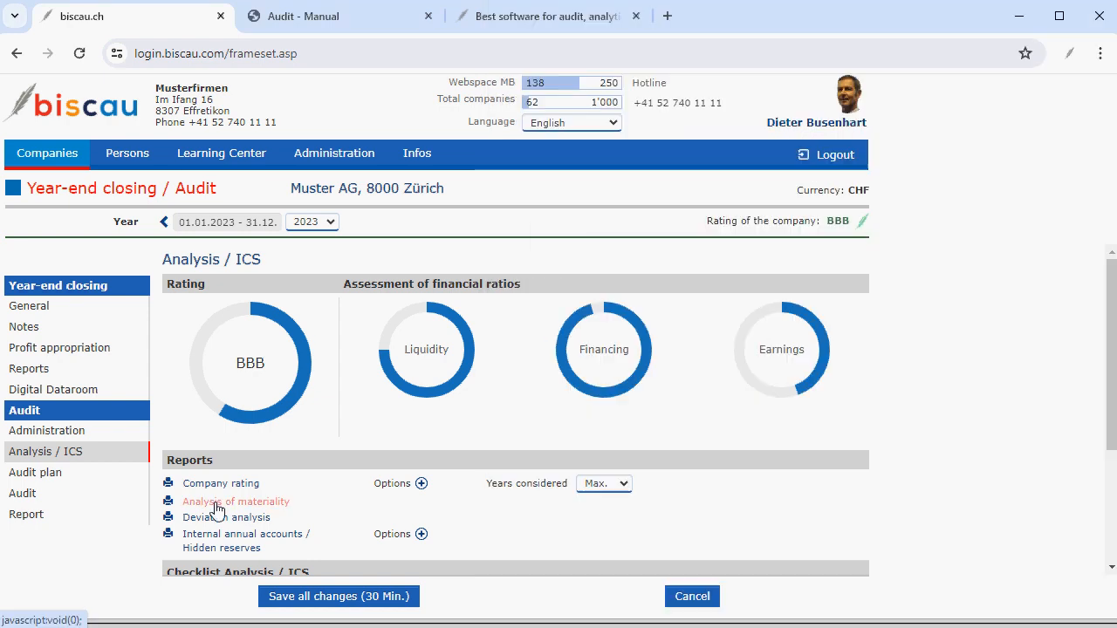
Open the analysis of materiality, set the fixed materiality limit to 25000, and save it.
{"action": "left_click", "coordinate": [217, 504]}
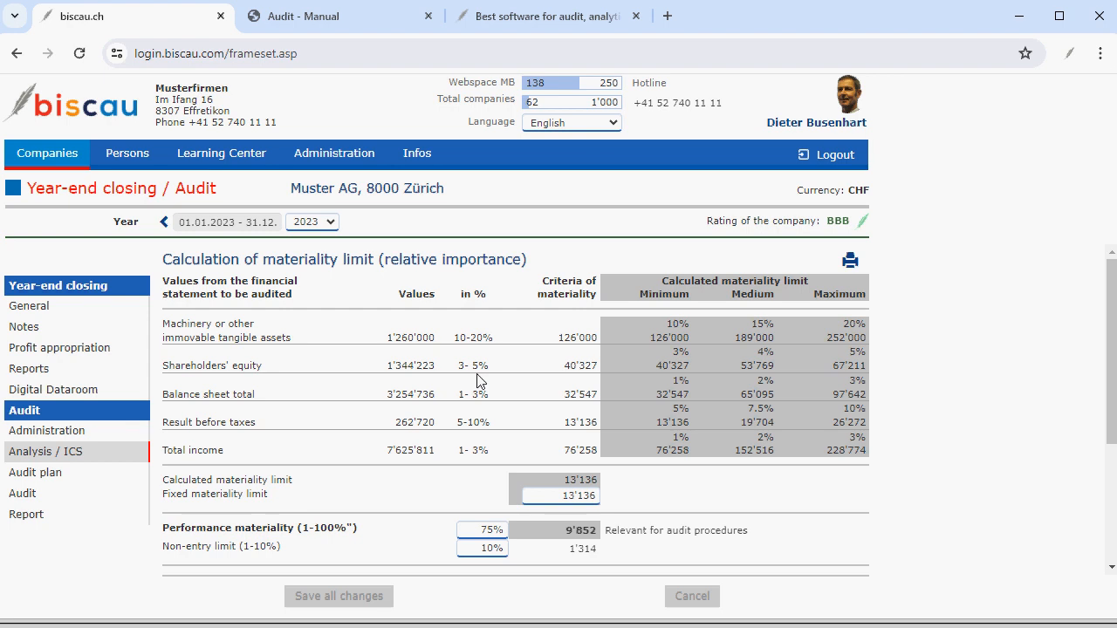
{"action": "scroll", "coordinate": [478, 382], "scroll_direction": "down", "scroll_amount": 1}
{"action": "scroll", "coordinate": [478, 381], "scroll_direction": "up", "scroll_amount": 1}
{"action": "left_click_drag", "start_coordinate": [544, 496], "coordinate": [620, 504]}
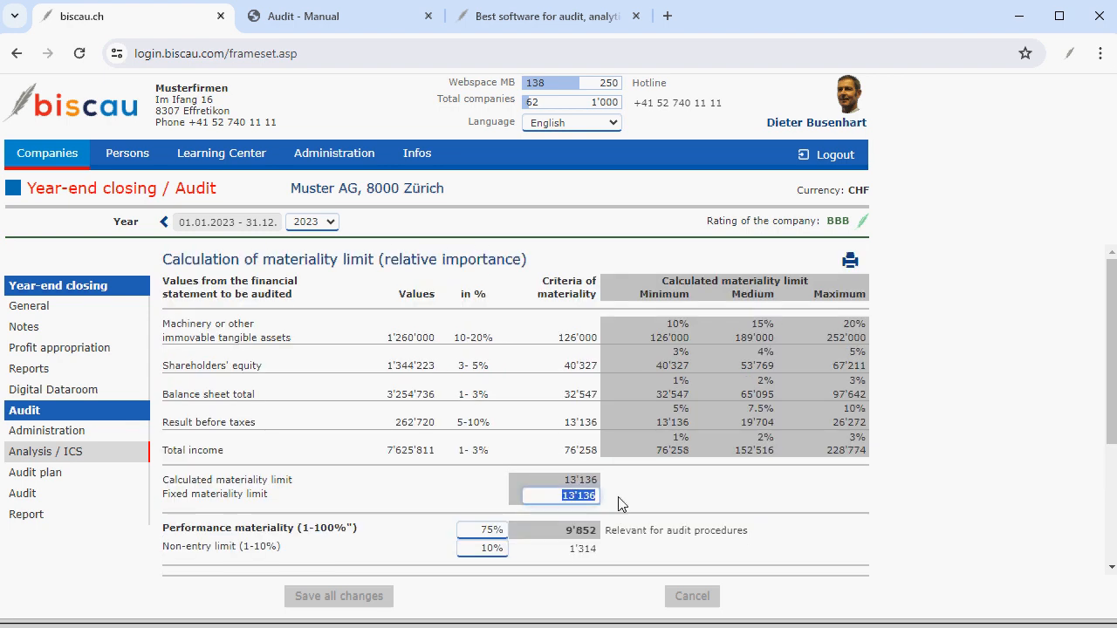
{"action": "type", "text": "25000"}
{"action": "left_click", "coordinate": [530, 430]}
{"action": "scroll", "coordinate": [530, 430], "scroll_direction": "down", "scroll_amount": 2}
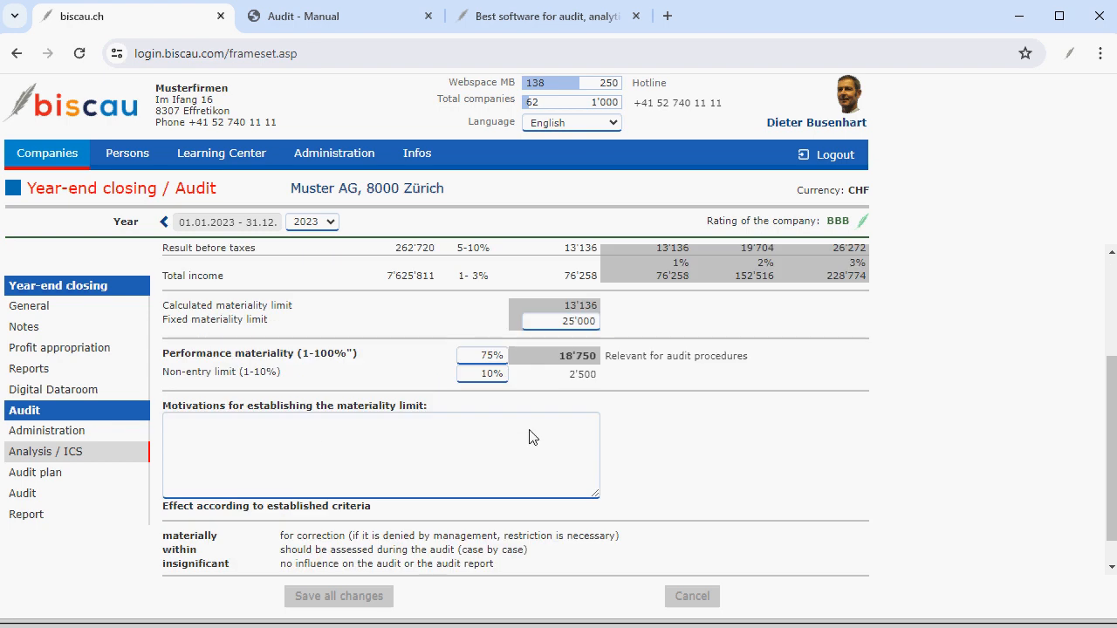
{"action": "left_click", "coordinate": [315, 450]}
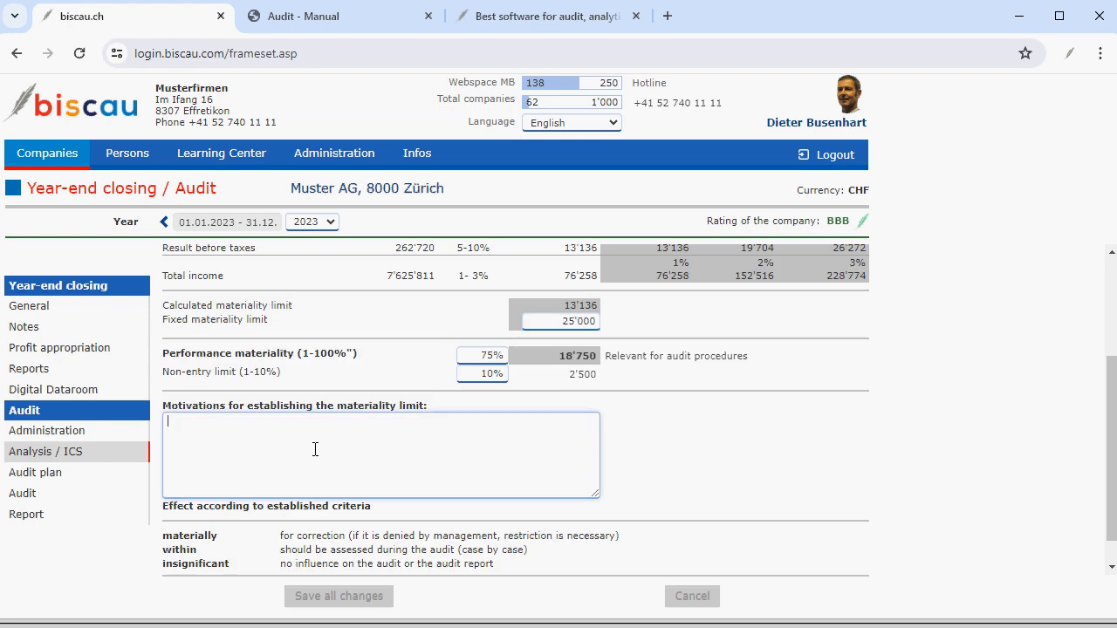
{"action": "scroll", "coordinate": [315, 449], "scroll_direction": "down", "scroll_amount": 1}
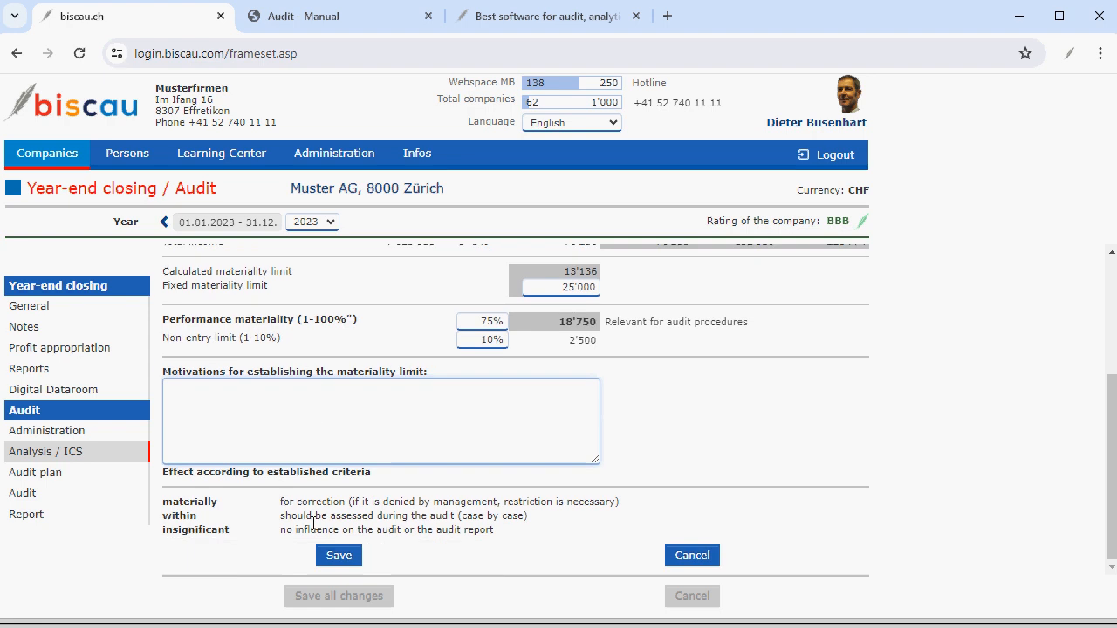
{"action": "left_click", "coordinate": [338, 555]}
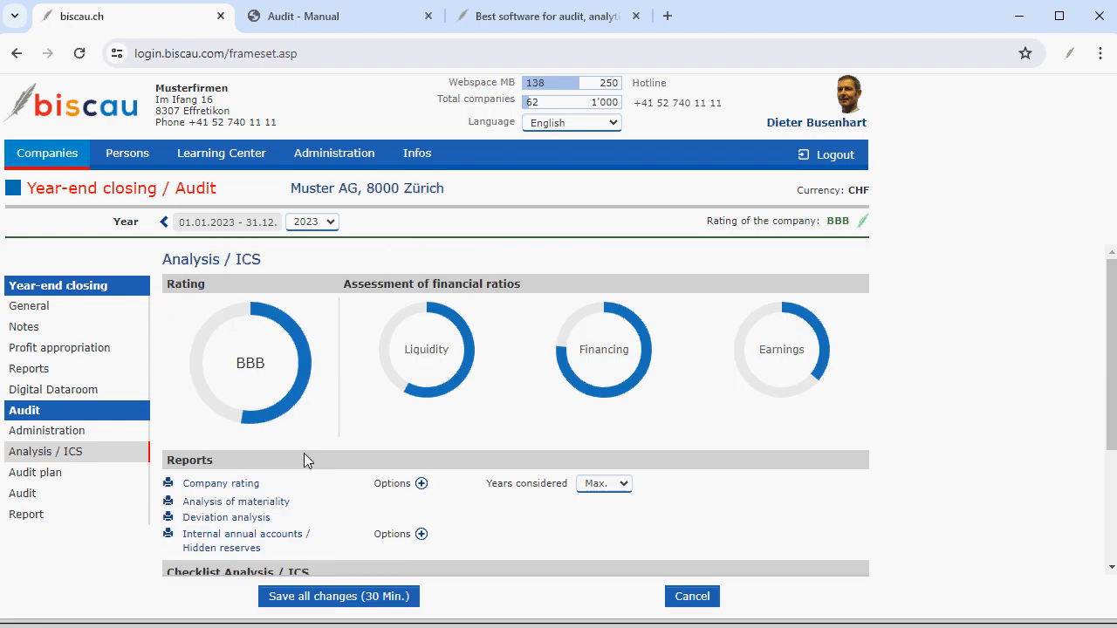
Open the deviation analysis and save the comment "Text ..." on the Cash & banks deviation.
{"action": "left_click", "coordinate": [216, 520]}
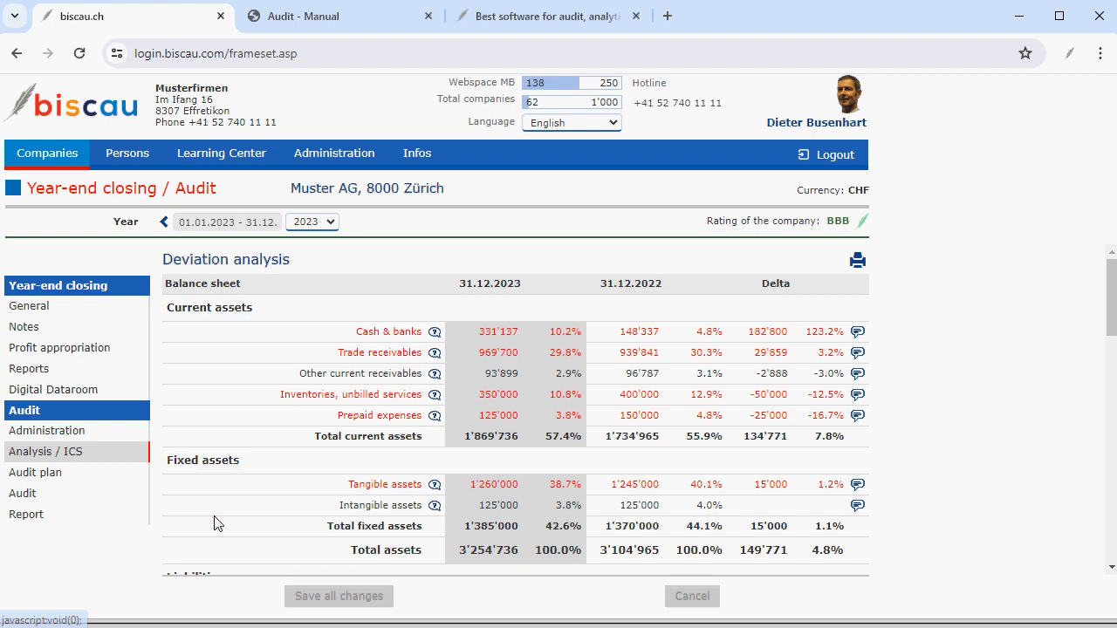
{"action": "left_click", "coordinate": [858, 334]}
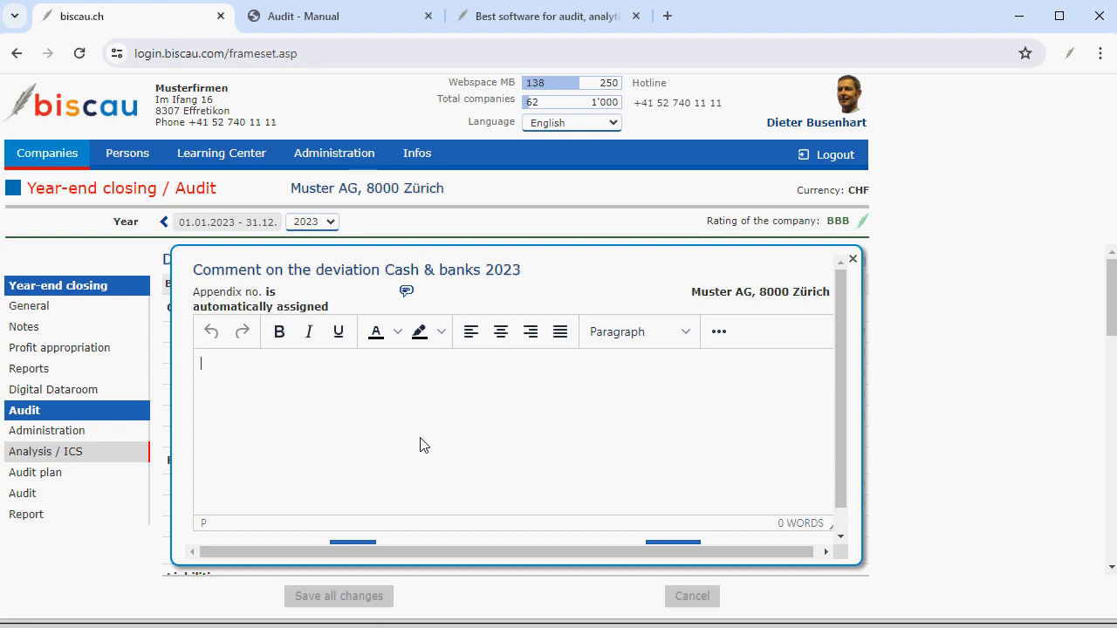
{"action": "type", "text": "Text ..."}
{"action": "scroll", "coordinate": [387, 503], "scroll_direction": "down", "scroll_amount": 1}
{"action": "left_click", "coordinate": [353, 524]}
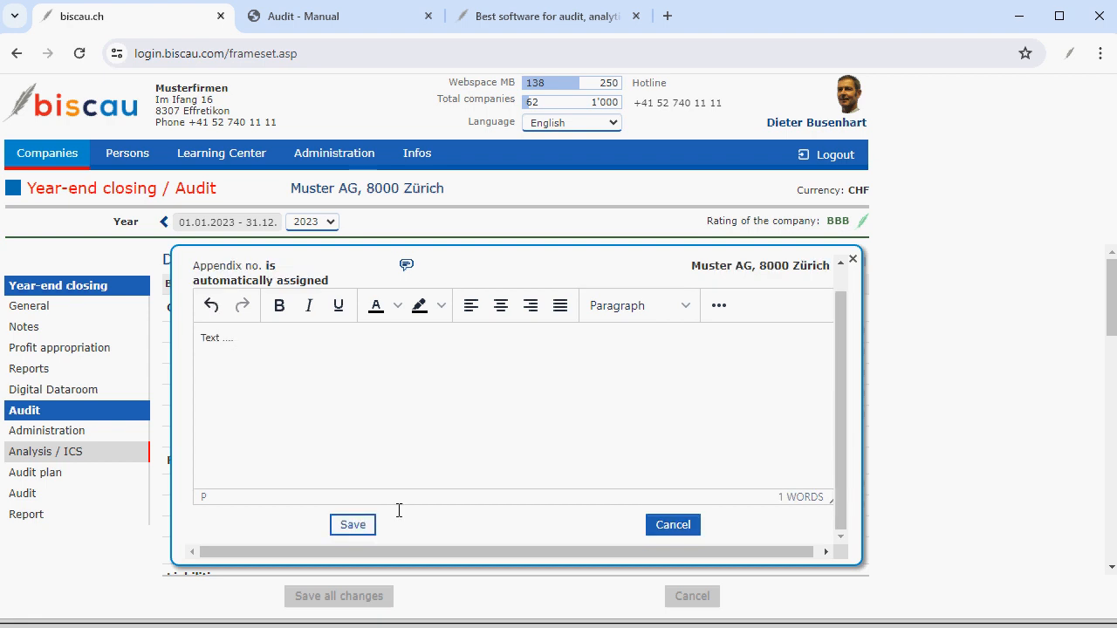
Scroll through the rest of the deviation analysis and return to the Analysis / ICS page.
{"action": "scroll", "coordinate": [517, 439], "scroll_direction": "down", "scroll_amount": 3}
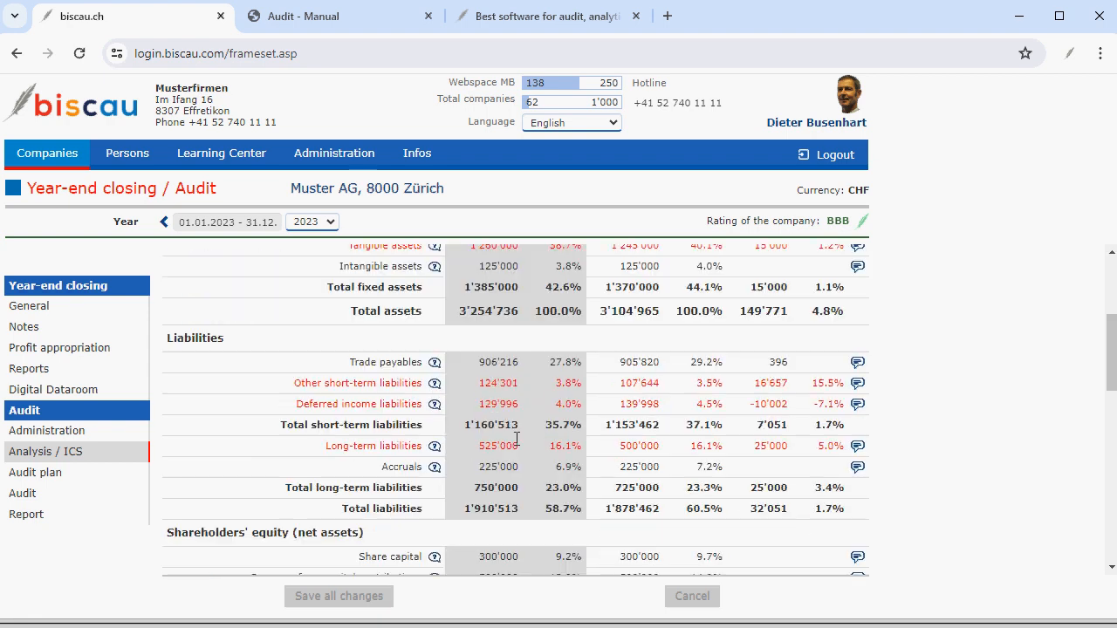
{"action": "scroll", "coordinate": [517, 439], "scroll_direction": "down", "scroll_amount": 3}
{"action": "scroll", "coordinate": [516, 439], "scroll_direction": "down", "scroll_amount": 5}
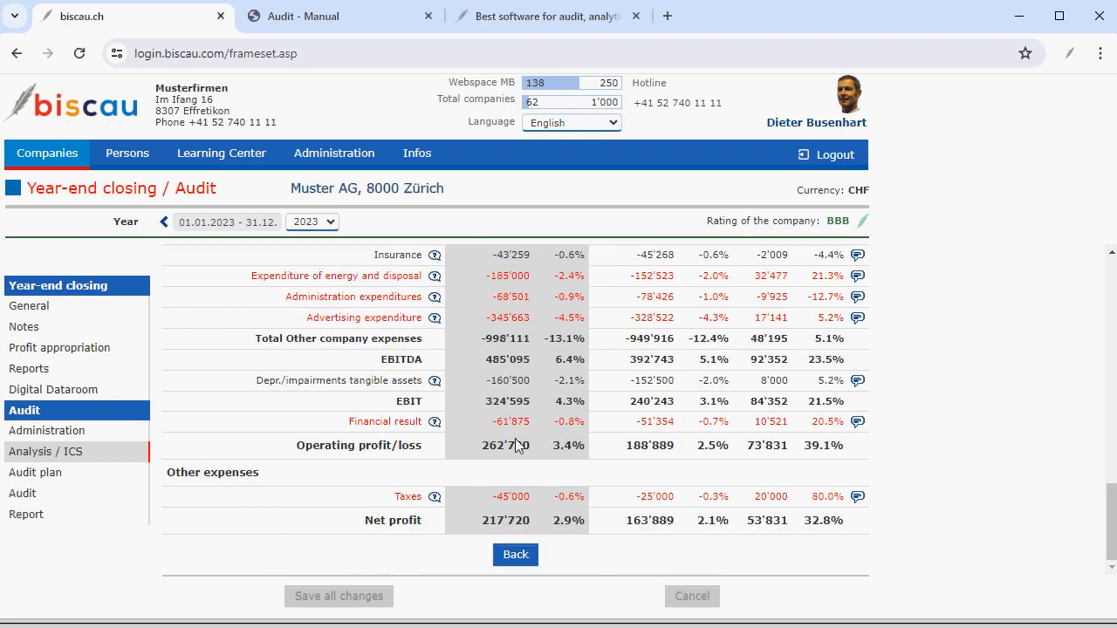
{"action": "left_click", "coordinate": [515, 555]}
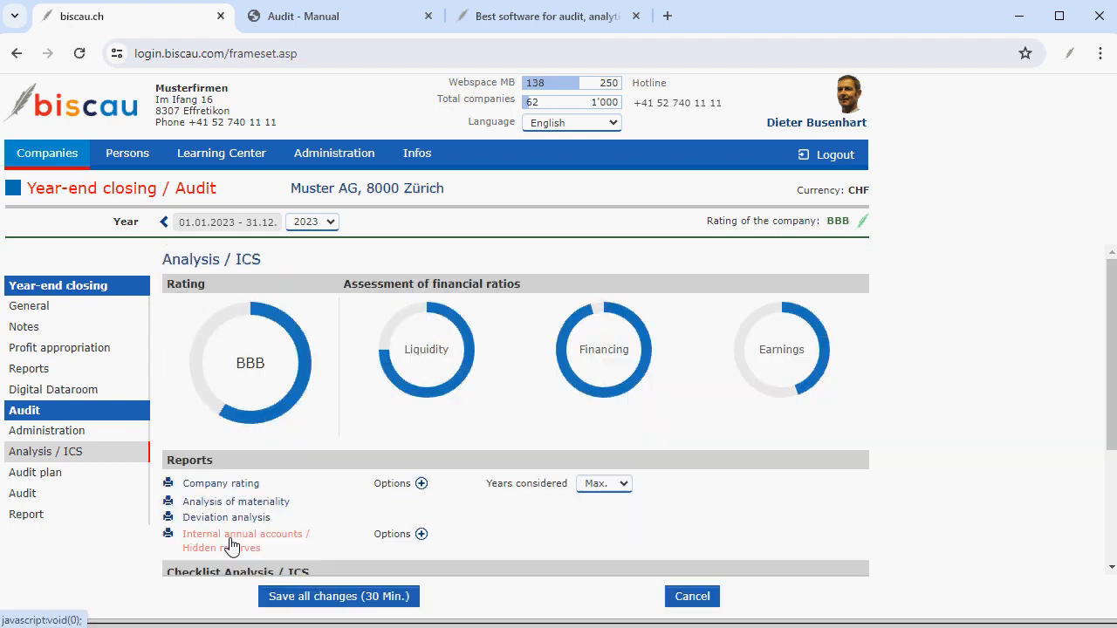
Open the Internal annual accounts / Hidden reserves report and scroll through its balance corrections.
{"action": "left_click", "coordinate": [232, 545]}
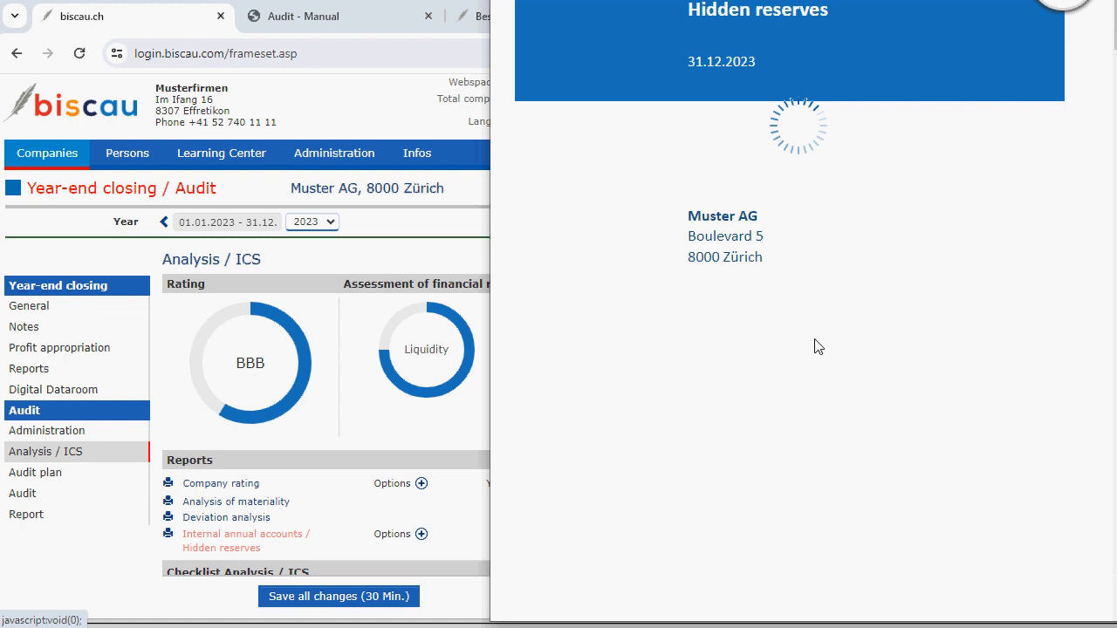
{"action": "scroll", "coordinate": [746, 395], "scroll_direction": "down", "scroll_amount": 5}
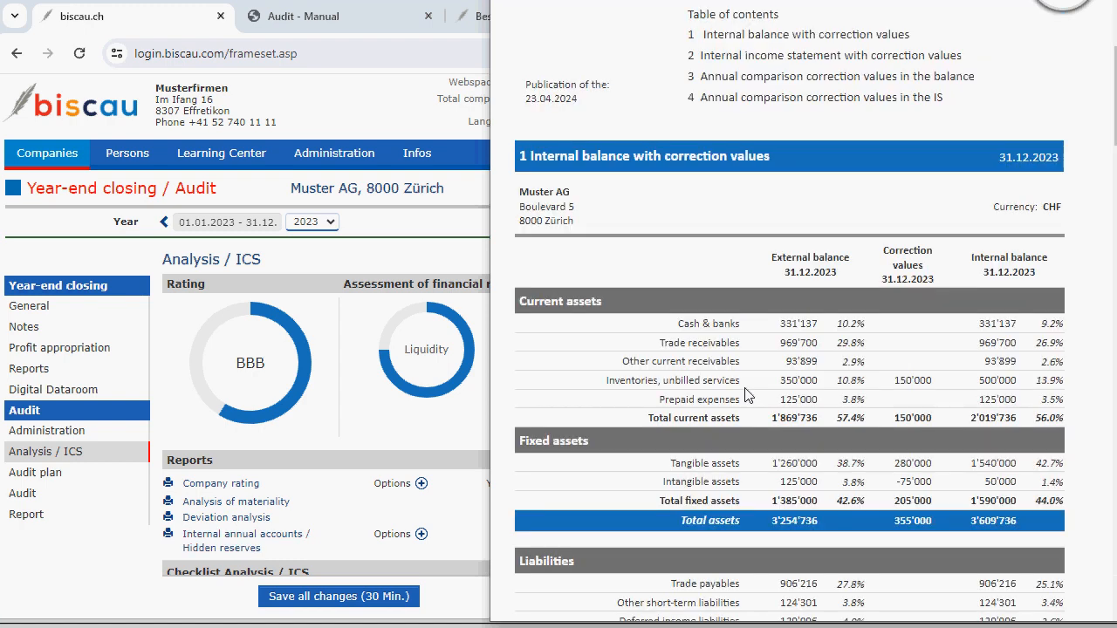
{"action": "scroll", "coordinate": [746, 395], "scroll_direction": "down", "scroll_amount": 3}
{"action": "scroll", "coordinate": [744, 387], "scroll_direction": "down", "scroll_amount": 5}
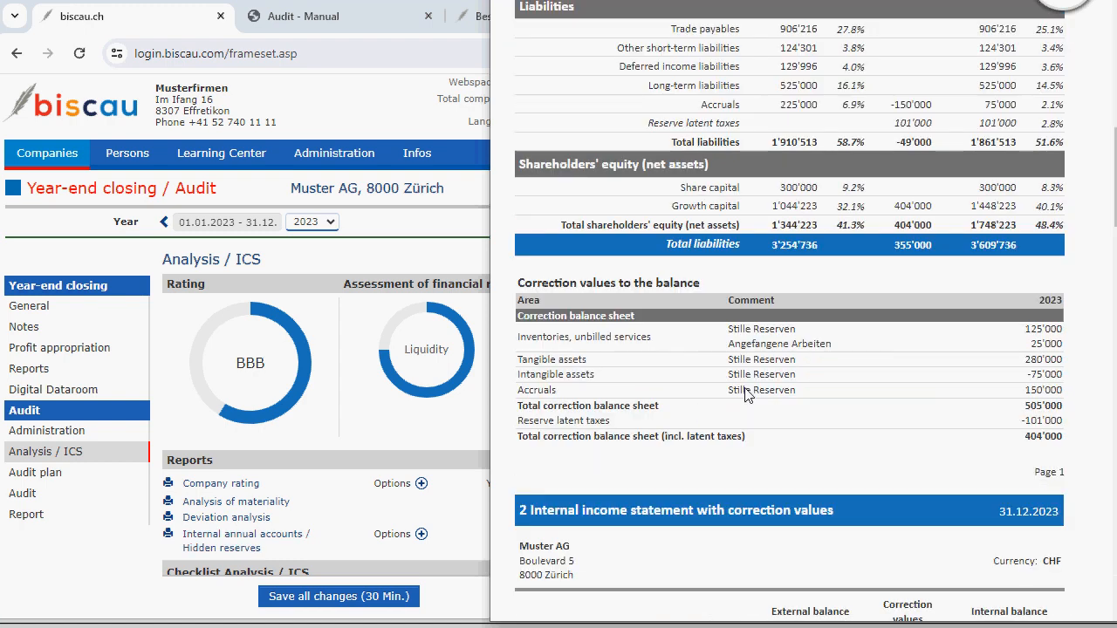
{"action": "scroll", "coordinate": [744, 387], "scroll_direction": "down", "scroll_amount": 5}
{"action": "scroll", "coordinate": [744, 388], "scroll_direction": "down", "scroll_amount": 5}
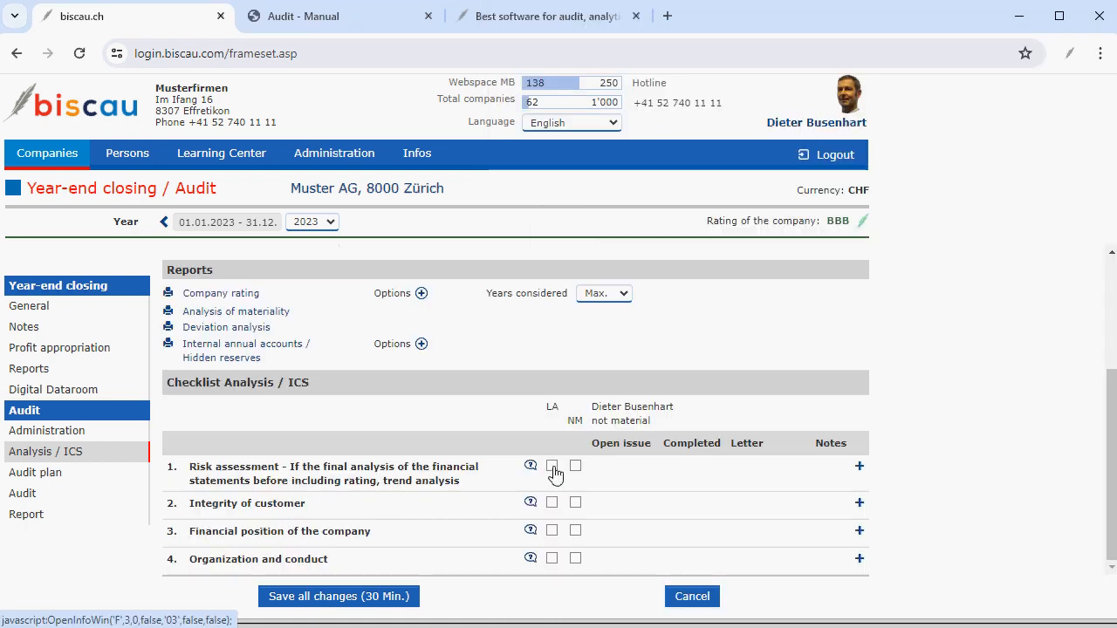
Mark the risk assessment checkpoint in the Analysis / ICS checklist as audited.
{"action": "left_click", "coordinate": [553, 472]}
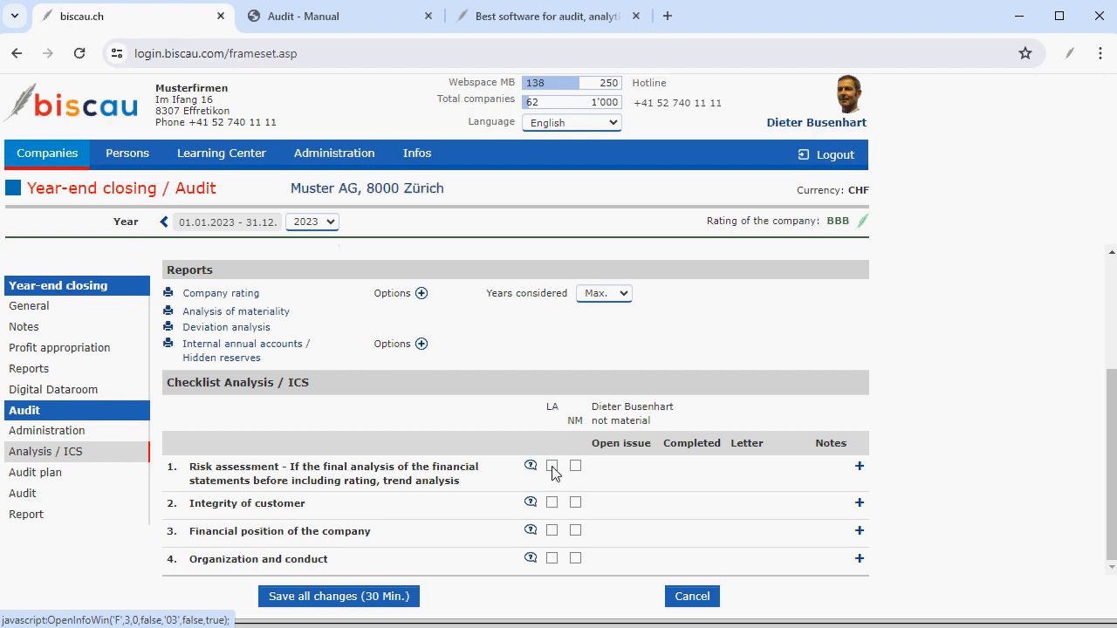
{"action": "scroll", "coordinate": [523, 455], "scroll_direction": "down", "scroll_amount": 3}
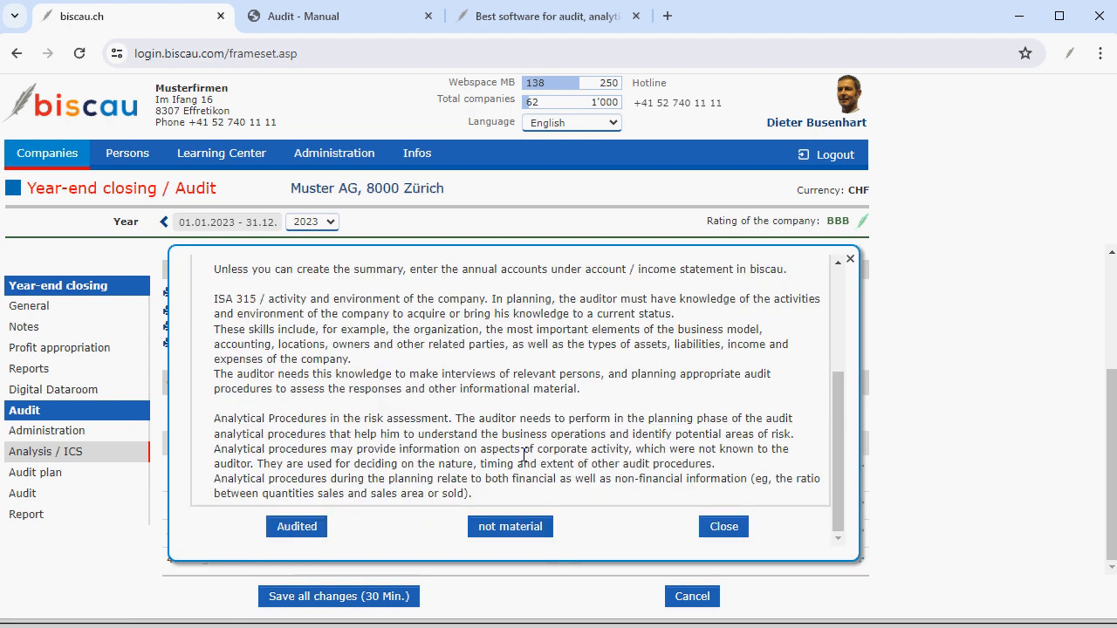
{"action": "left_click", "coordinate": [296, 527]}
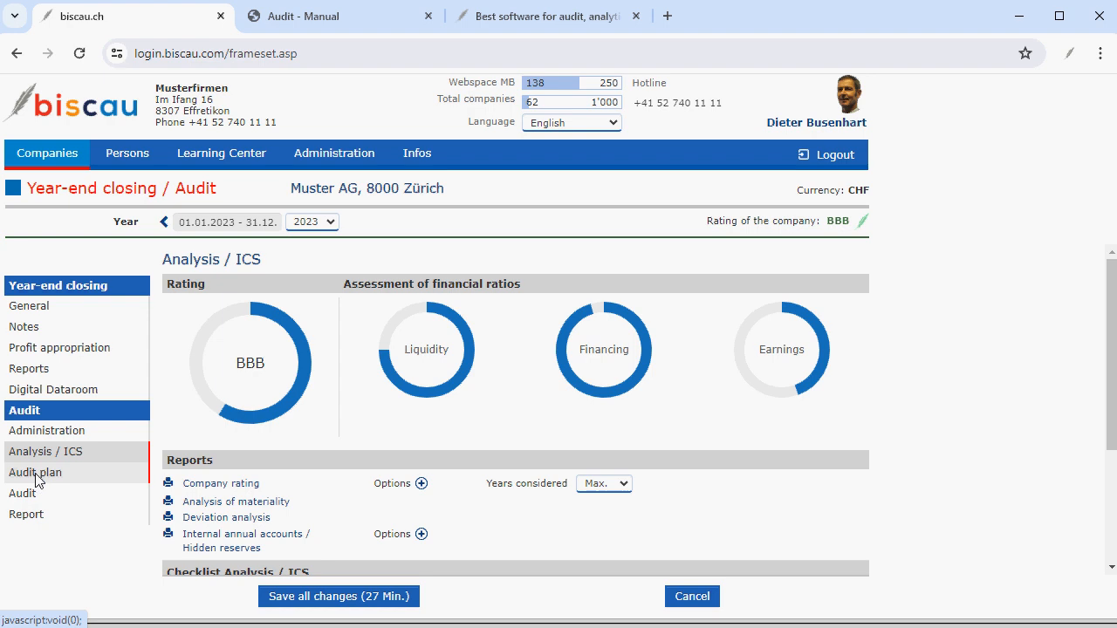
Open the Audit plan page, review its materiality analysis, and create the audit plan.
{"action": "left_click", "coordinate": [35, 479]}
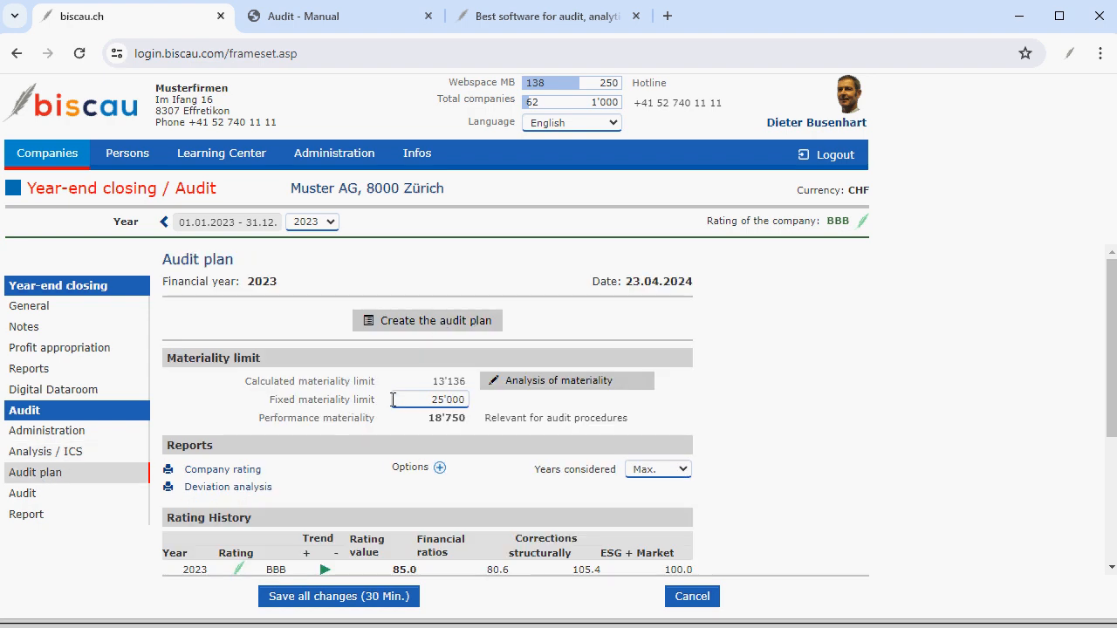
{"action": "left_click", "coordinate": [563, 385]}
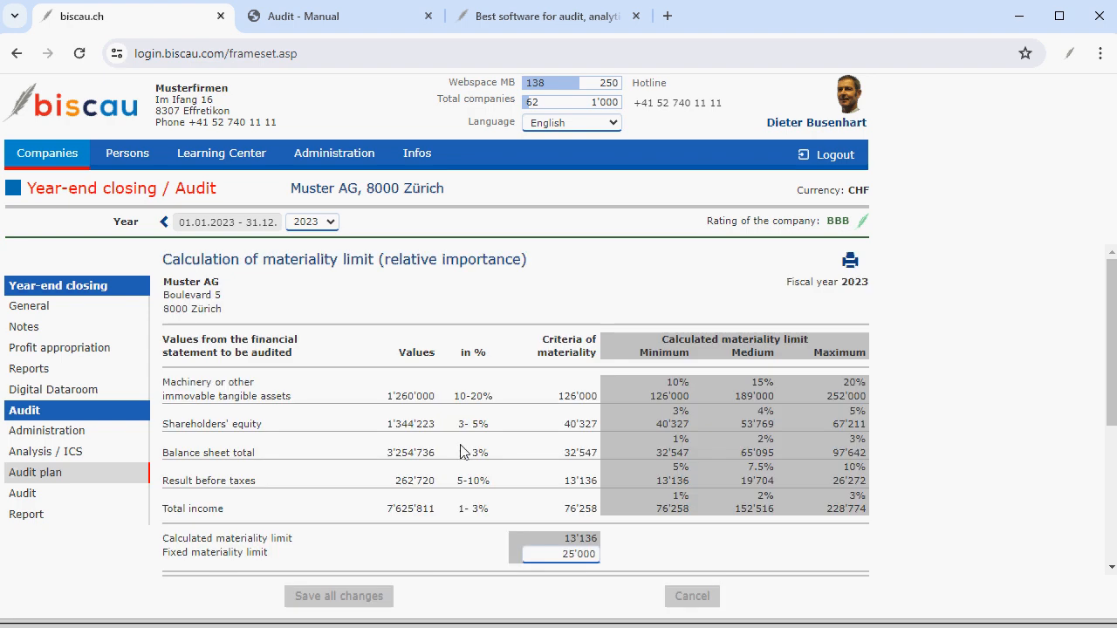
{"action": "scroll", "coordinate": [461, 444], "scroll_direction": "down", "scroll_amount": 3}
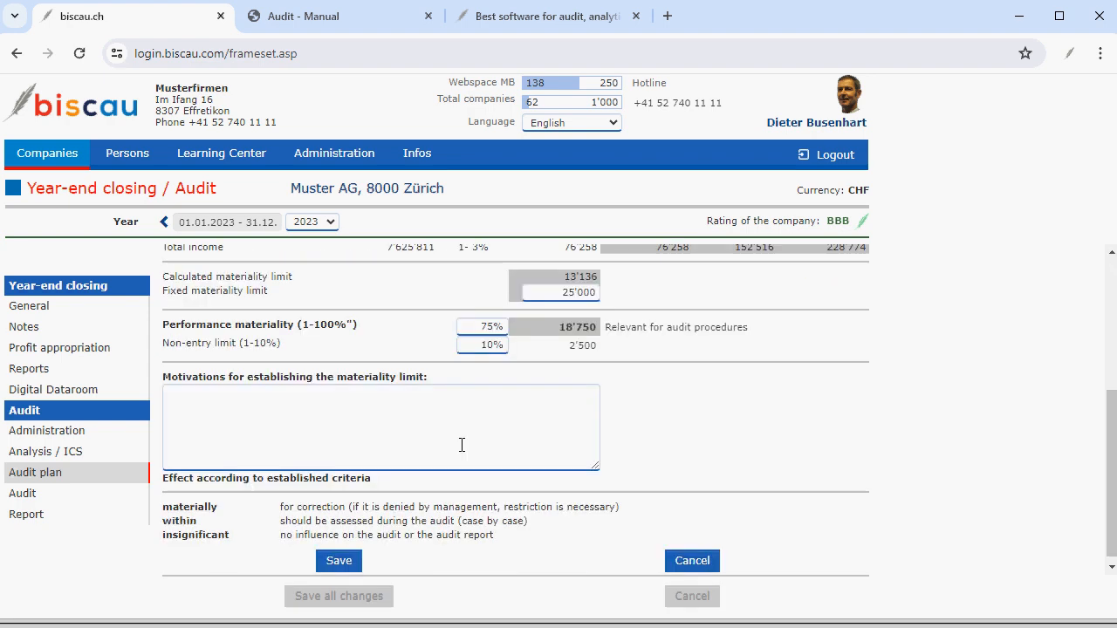
{"action": "left_click", "coordinate": [234, 418]}
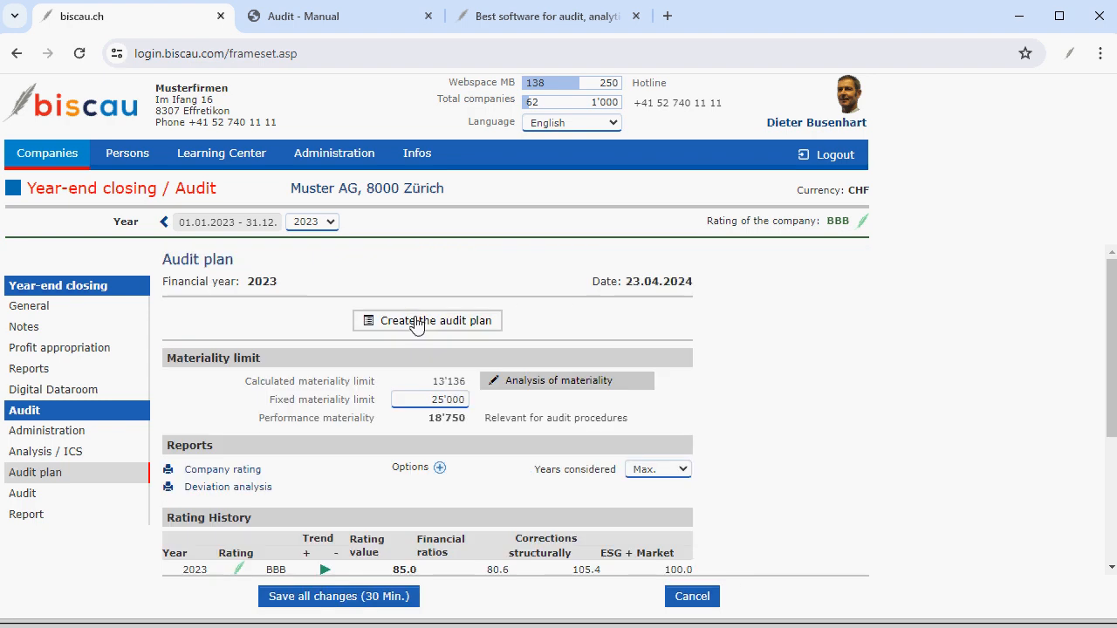
{"action": "left_click", "coordinate": [417, 324]}
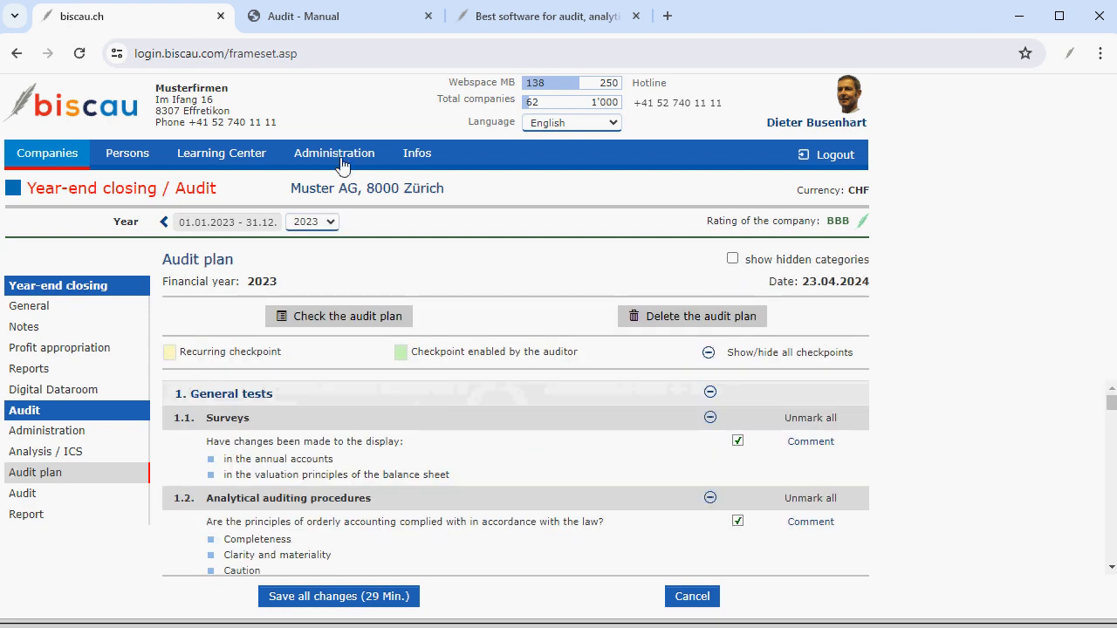
Read the audit planning section in the Audit - Manual tab and return to the audit plan.
{"action": "left_click", "coordinate": [332, 17]}
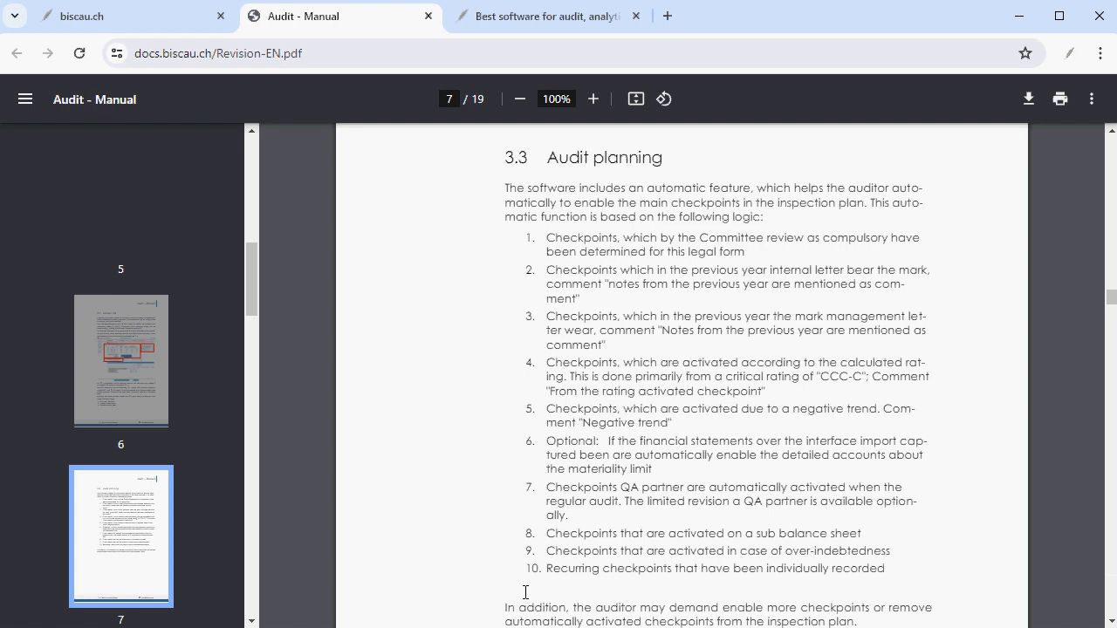
{"action": "key", "text": "ctrl+shift+Tab"}
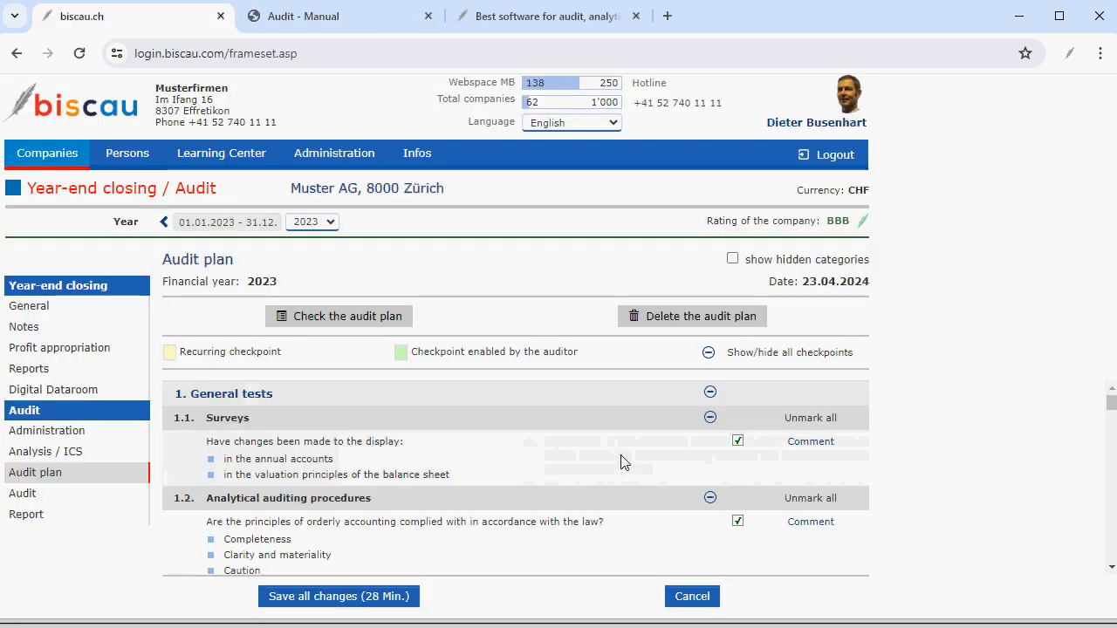
Open the comment box of the Surveys checkpoint in the audit plan and close it without entering anything.
{"action": "scroll", "coordinate": [620, 462], "scroll_direction": "down", "scroll_amount": 5}
{"action": "scroll", "coordinate": [620, 462], "scroll_direction": "up", "scroll_amount": 1}
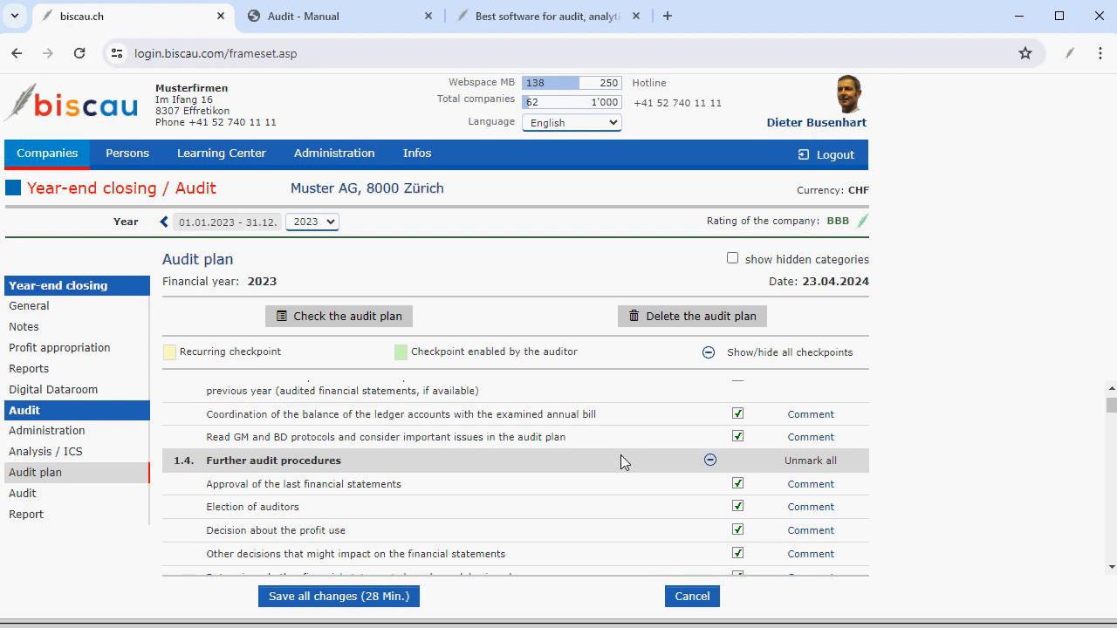
{"action": "scroll", "coordinate": [621, 455], "scroll_direction": "up", "scroll_amount": 5}
{"action": "left_click", "coordinate": [810, 441]}
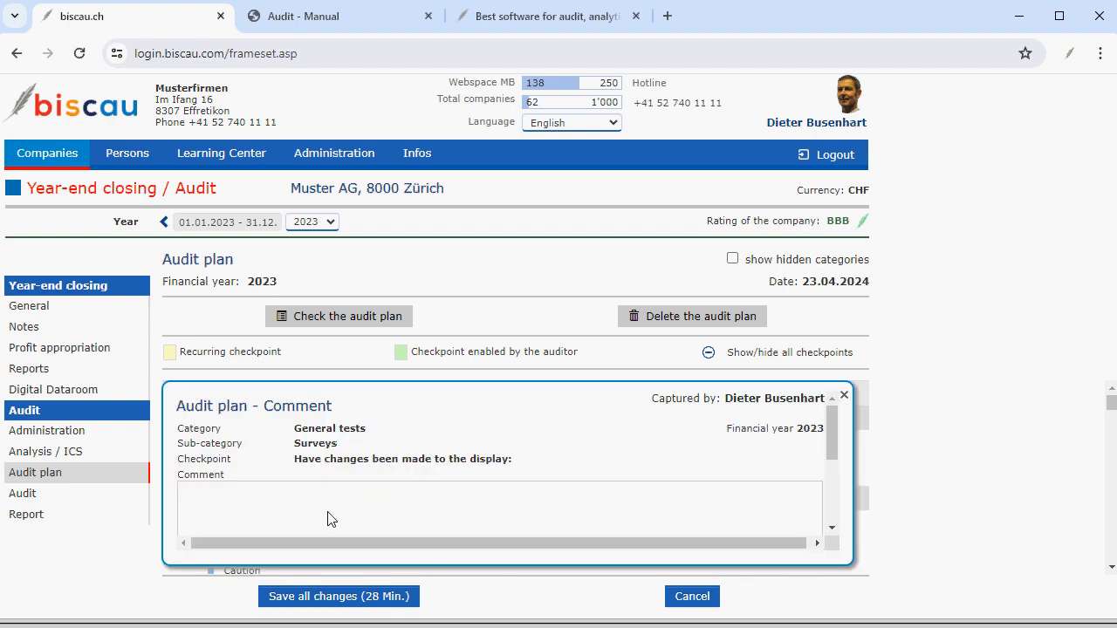
{"action": "scroll", "coordinate": [330, 518], "scroll_direction": "down", "scroll_amount": 2}
{"action": "scroll", "coordinate": [319, 462], "scroll_direction": "up", "scroll_amount": 1}
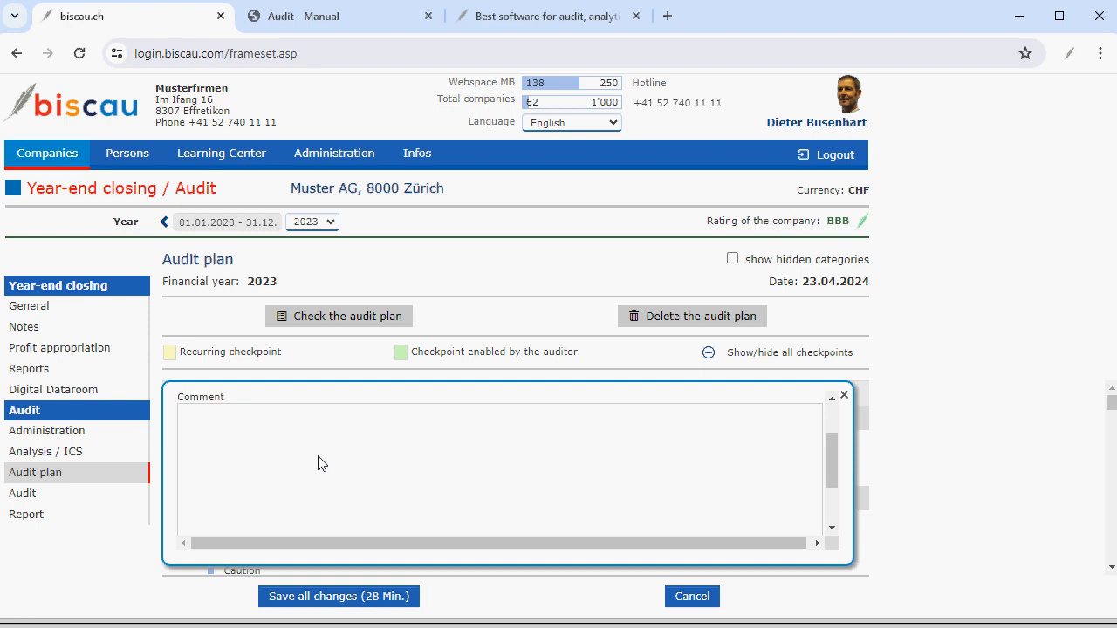
{"action": "left_click", "coordinate": [843, 398]}
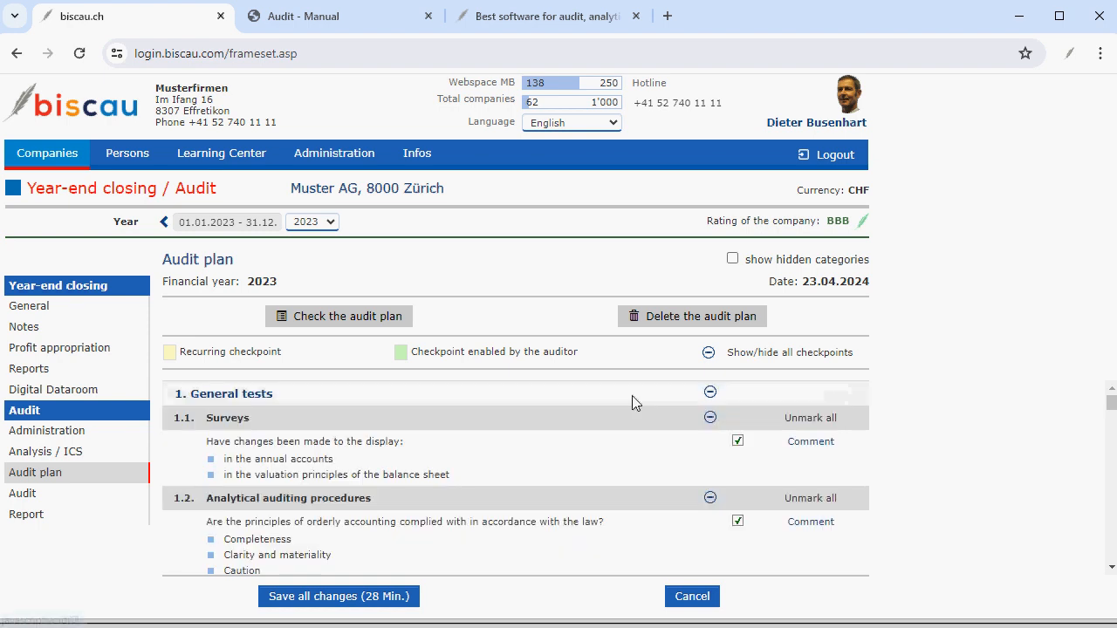
Check the audit plan, scroll through its list of marked checkpoints, and activate the audit plan, confirming the warning.
{"action": "left_click", "coordinate": [329, 318]}
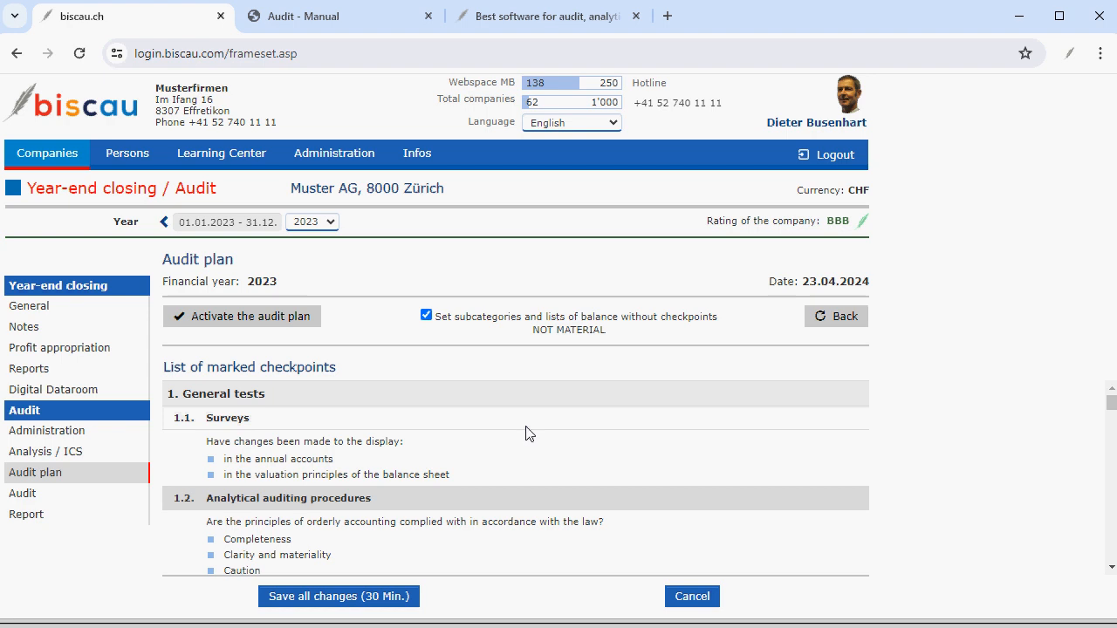
{"action": "scroll", "coordinate": [527, 434], "scroll_direction": "down", "scroll_amount": 5}
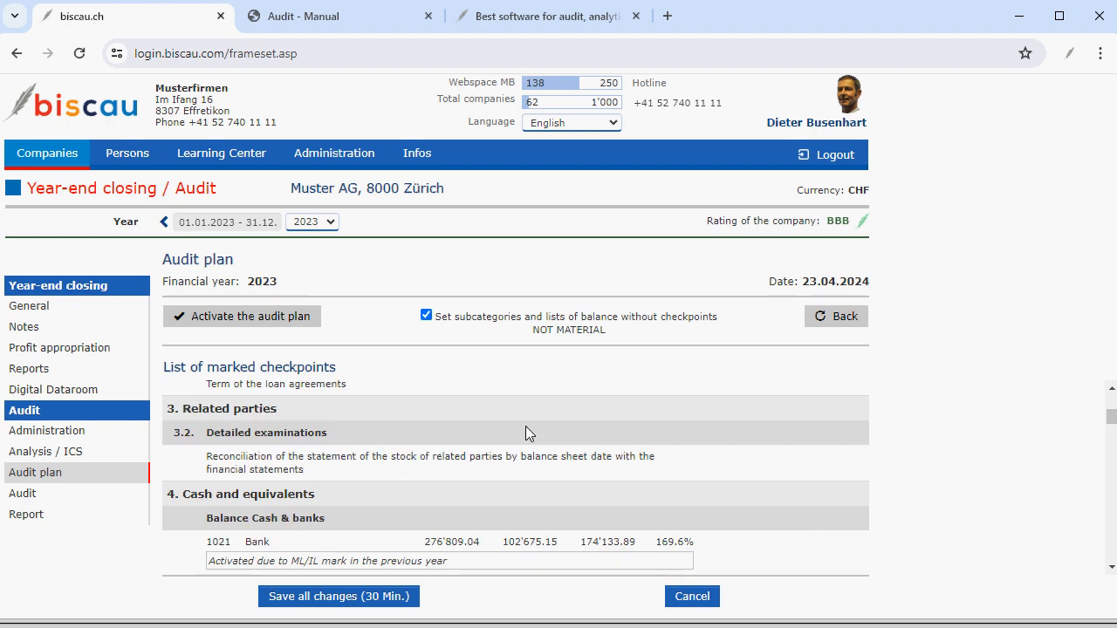
{"action": "scroll", "coordinate": [525, 434], "scroll_direction": "down", "scroll_amount": 3}
{"action": "scroll", "coordinate": [525, 433], "scroll_direction": "up", "scroll_amount": 4}
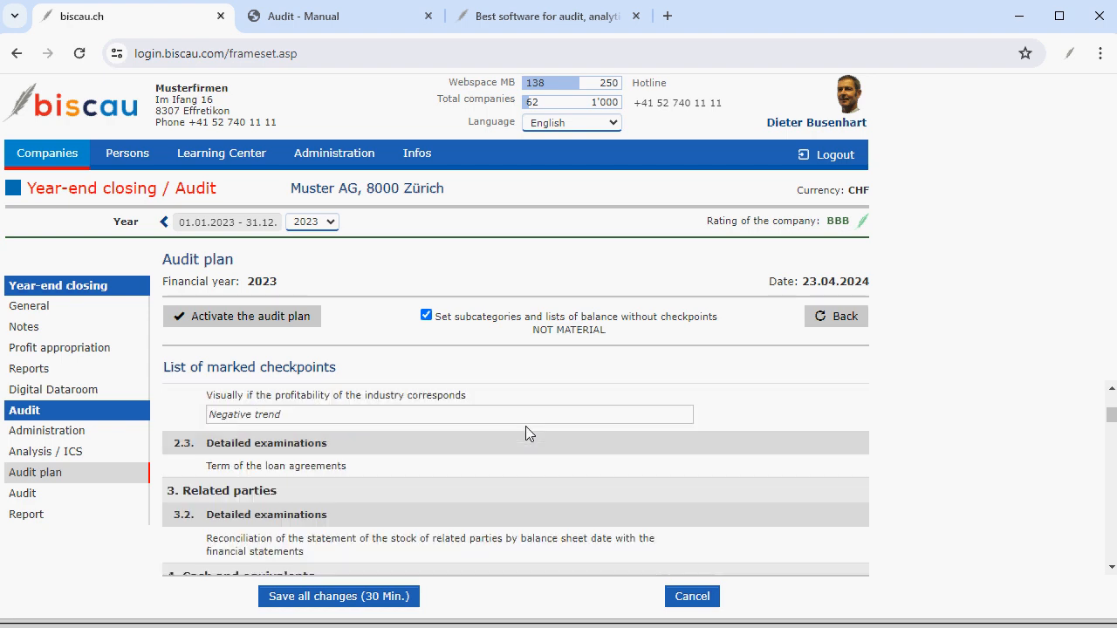
{"action": "scroll", "coordinate": [526, 434], "scroll_direction": "up", "scroll_amount": 3}
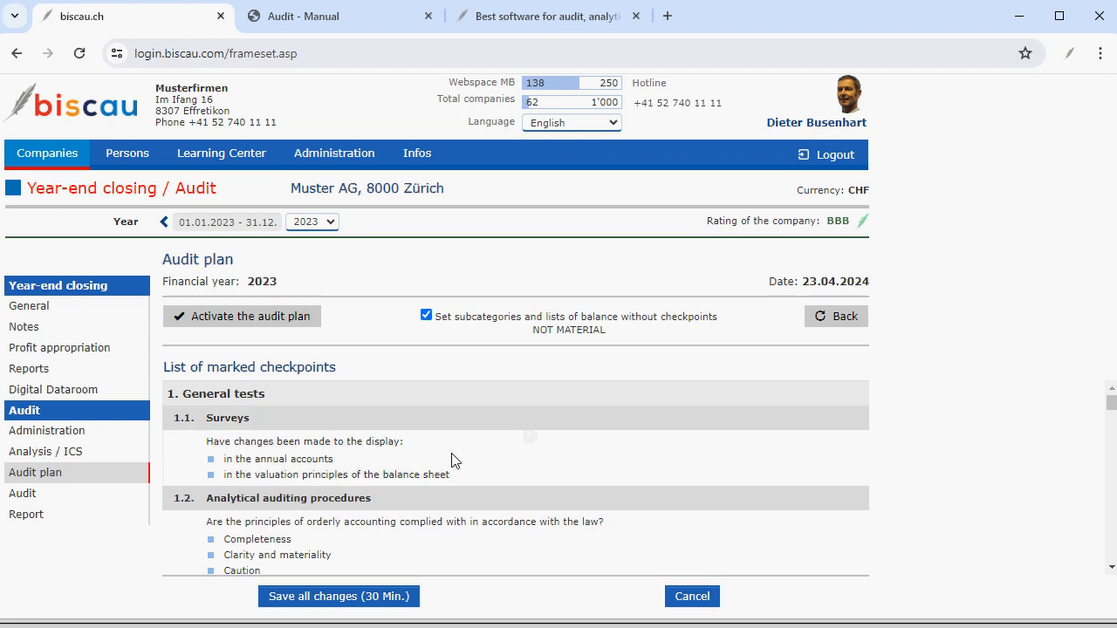
{"action": "scroll", "coordinate": [452, 460], "scroll_direction": "down", "scroll_amount": 3}
{"action": "scroll", "coordinate": [452, 459], "scroll_direction": "up", "scroll_amount": 3}
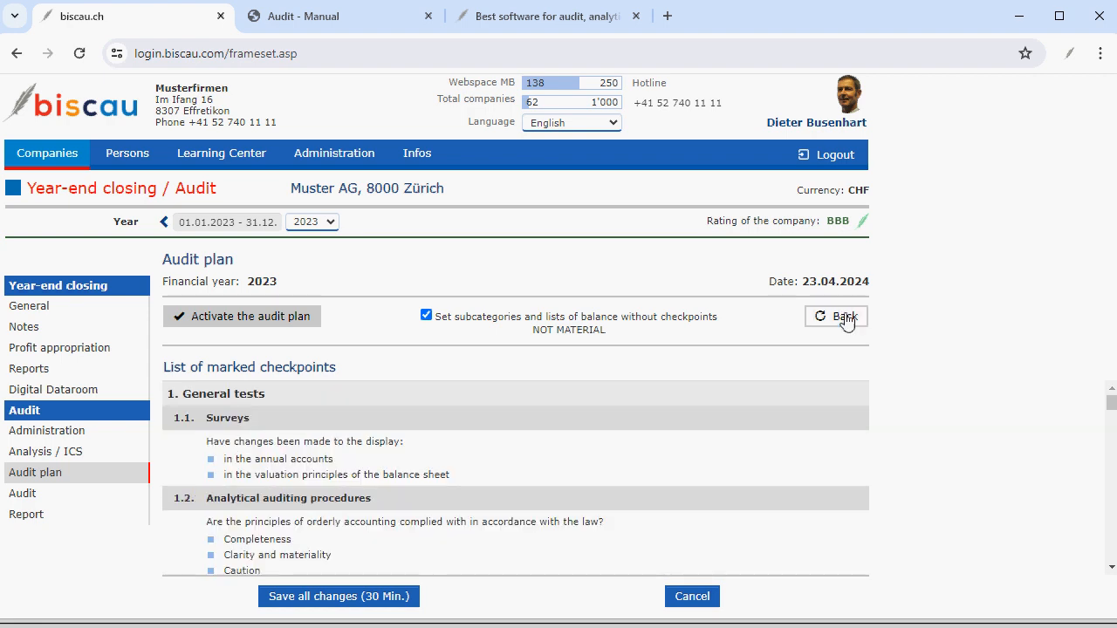
{"action": "left_click", "coordinate": [229, 321]}
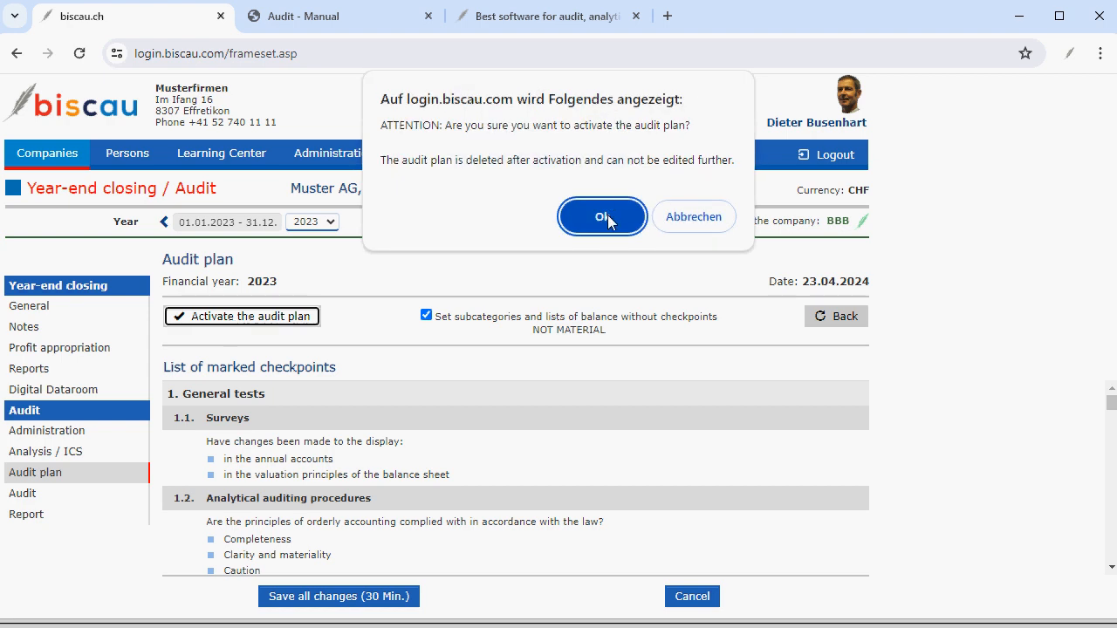
{"action": "left_click", "coordinate": [611, 215]}
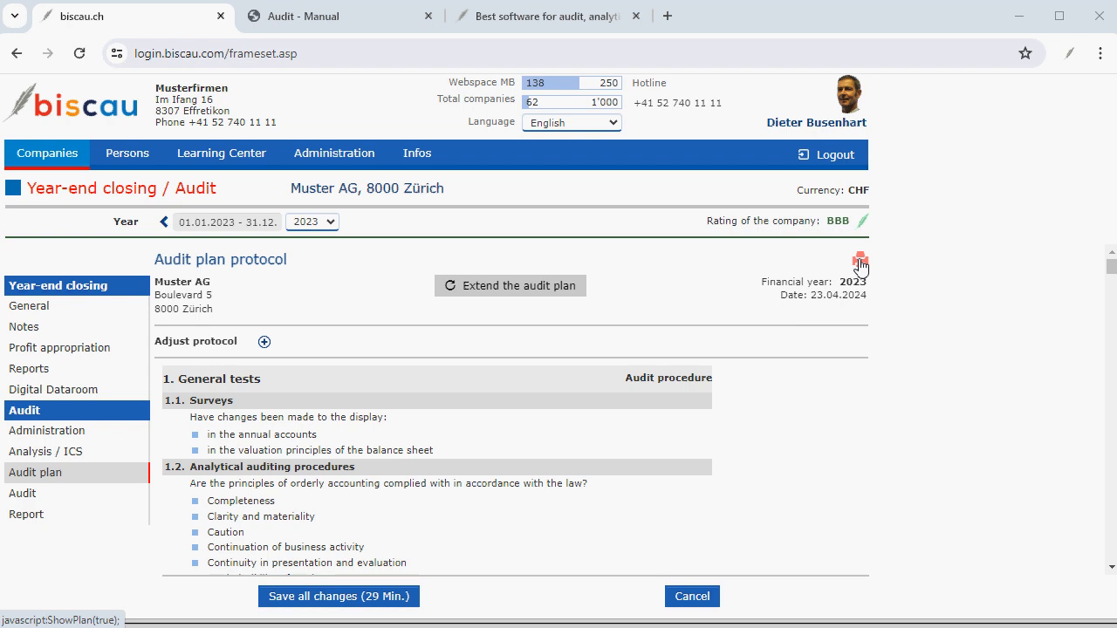
Open the printable audit plan protocol and scroll through its pages.
{"action": "left_click", "coordinate": [860, 264]}
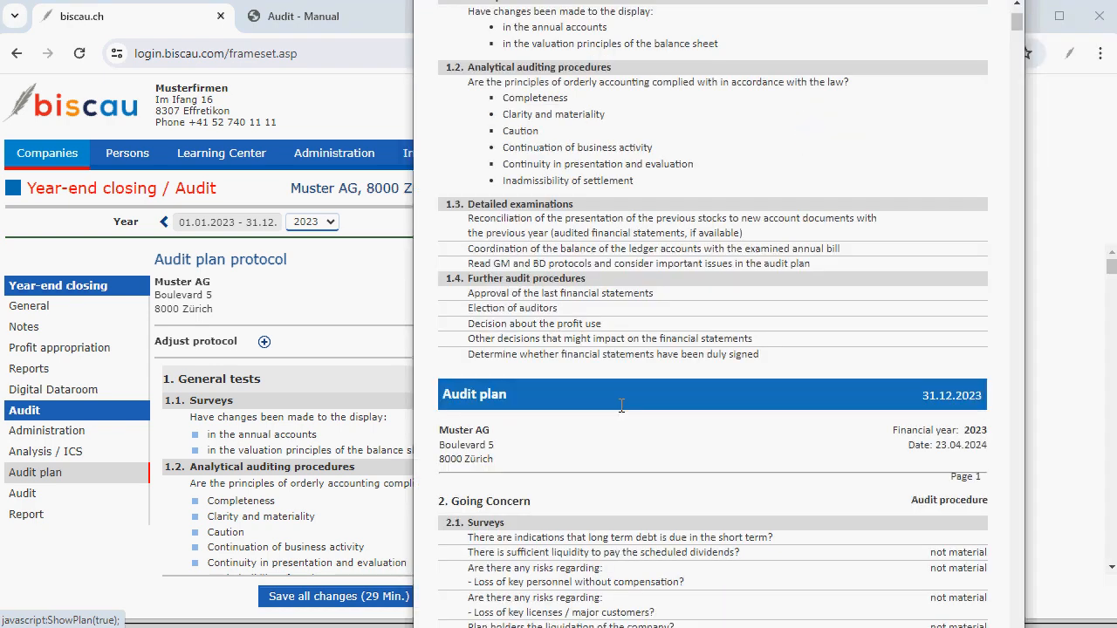
{"action": "scroll", "coordinate": [621, 405], "scroll_direction": "down", "scroll_amount": 10}
{"action": "scroll", "coordinate": [621, 410], "scroll_direction": "down", "scroll_amount": 5}
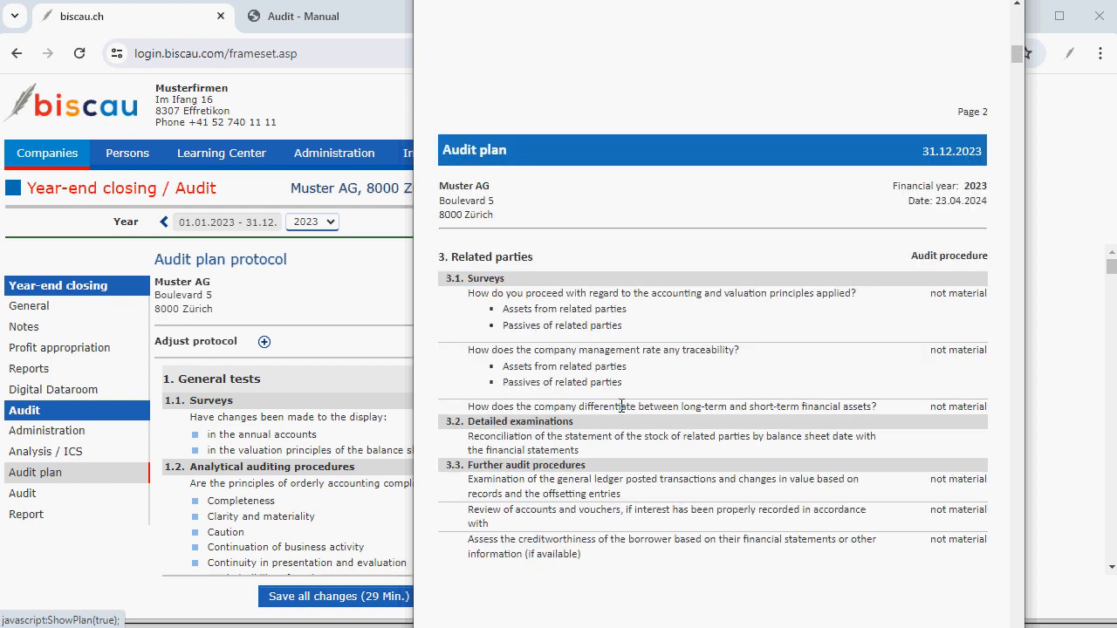
Open the Audit checklist, expand and collapse General tests, and filter the checkpoints by the Surveys subcategory.
{"action": "left_click", "coordinate": [25, 499]}
{"action": "left_click", "coordinate": [24, 497]}
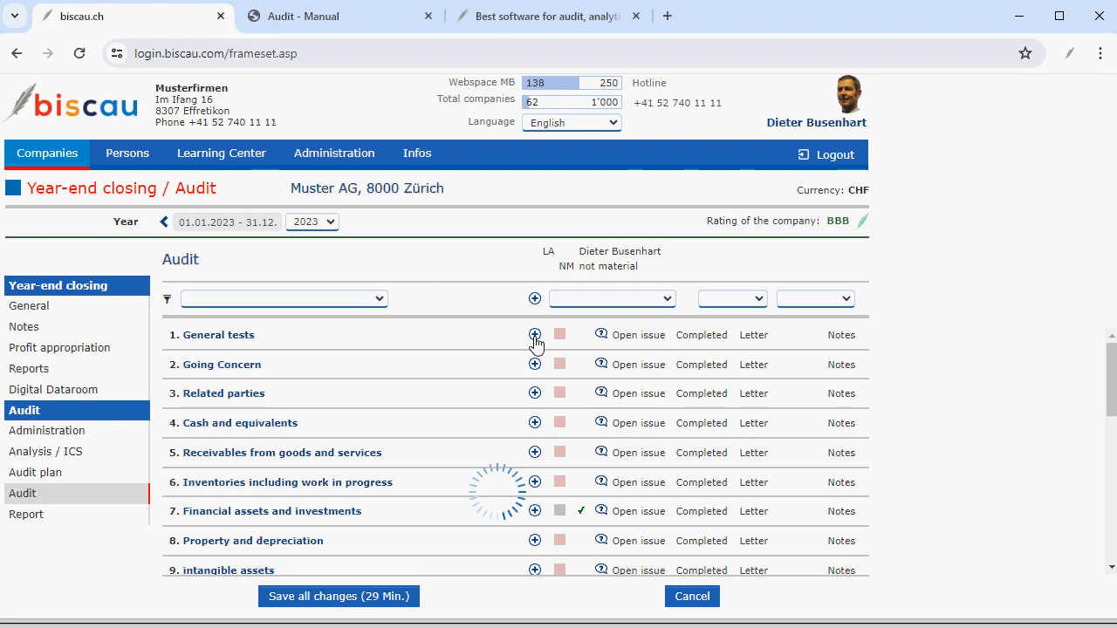
{"action": "left_click", "coordinate": [534, 335]}
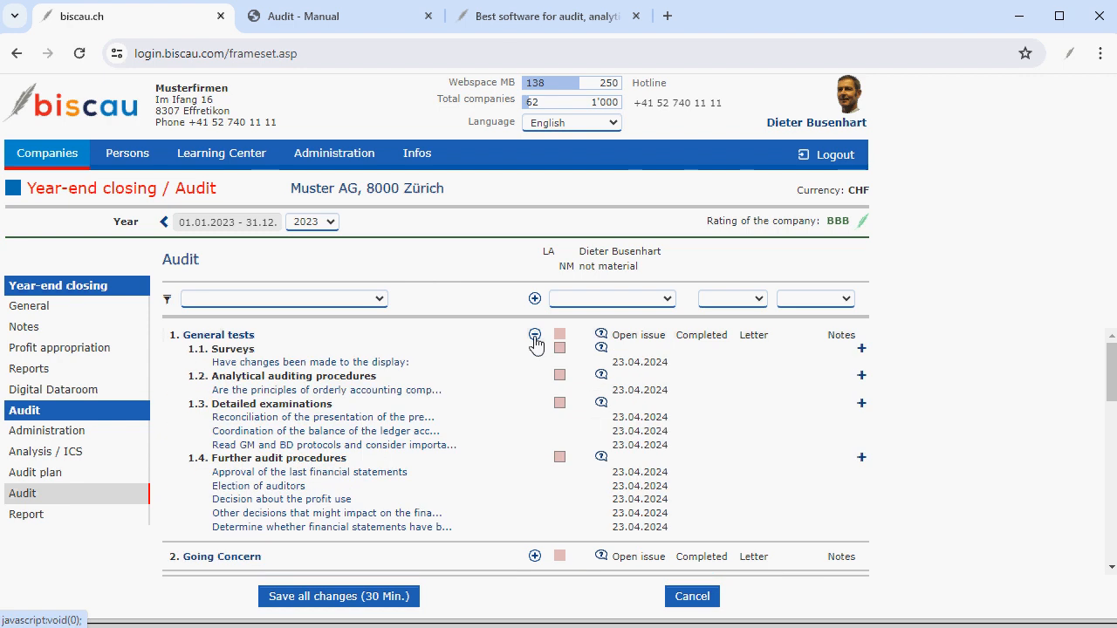
{"action": "left_click", "coordinate": [534, 335]}
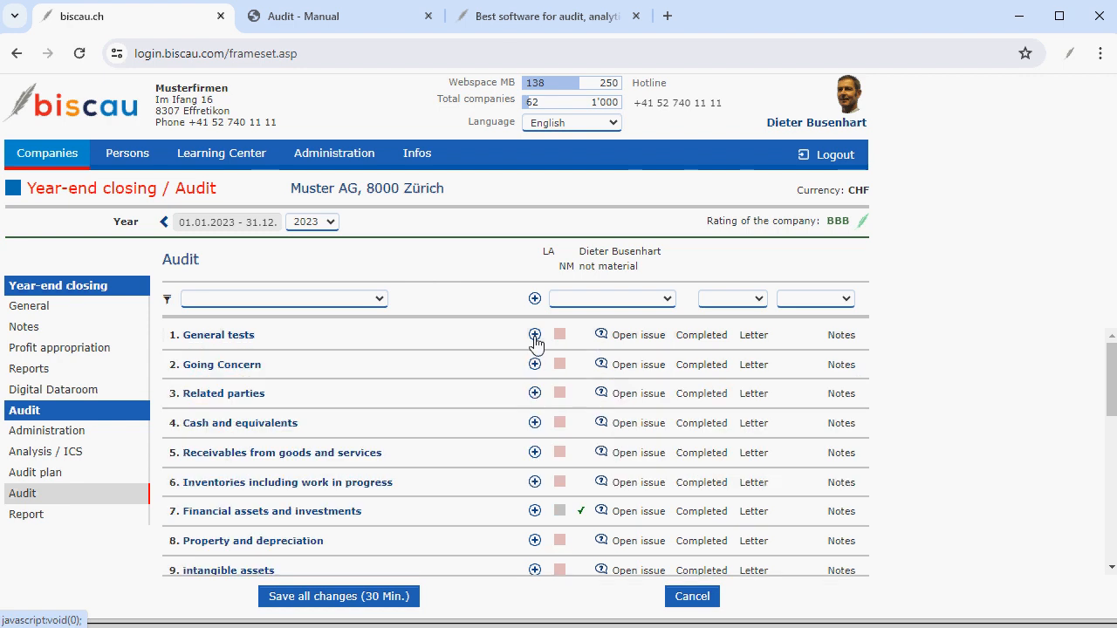
{"action": "left_click", "coordinate": [379, 300]}
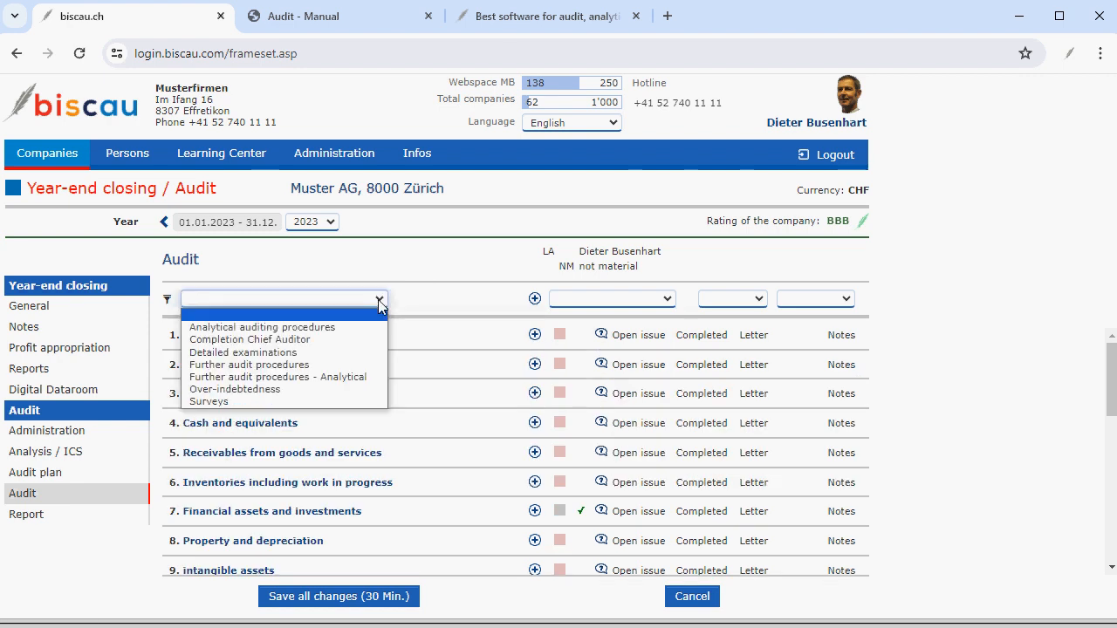
{"action": "left_click", "coordinate": [218, 403]}
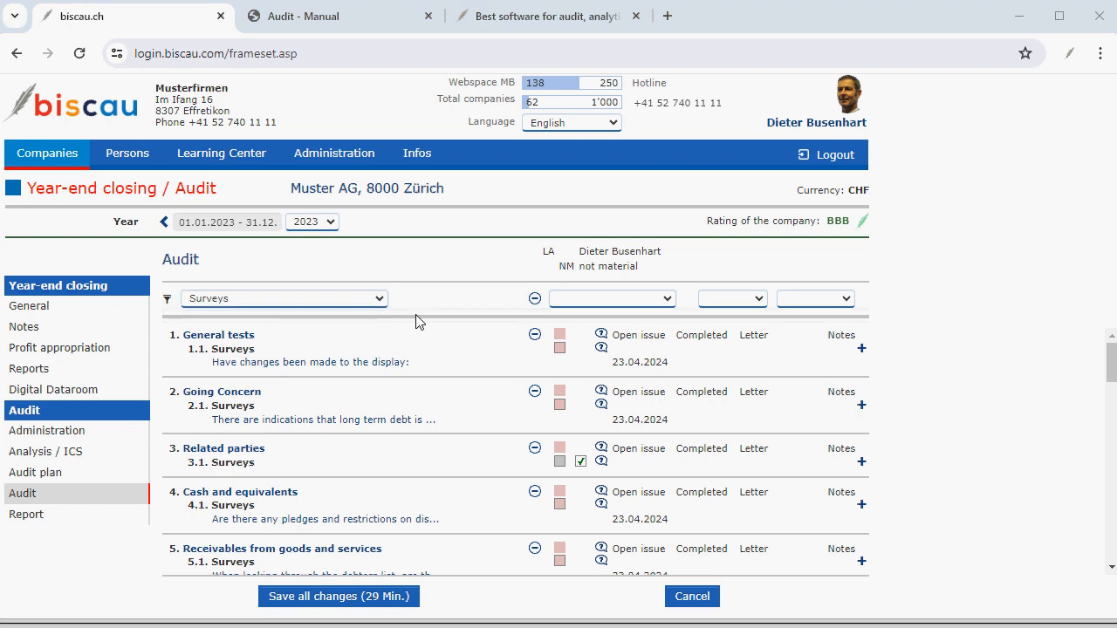
Open the Muster AG company entry and review the contact person's DOCshare login settings, then return to the company list.
{"action": "left_click", "coordinate": [42, 432]}
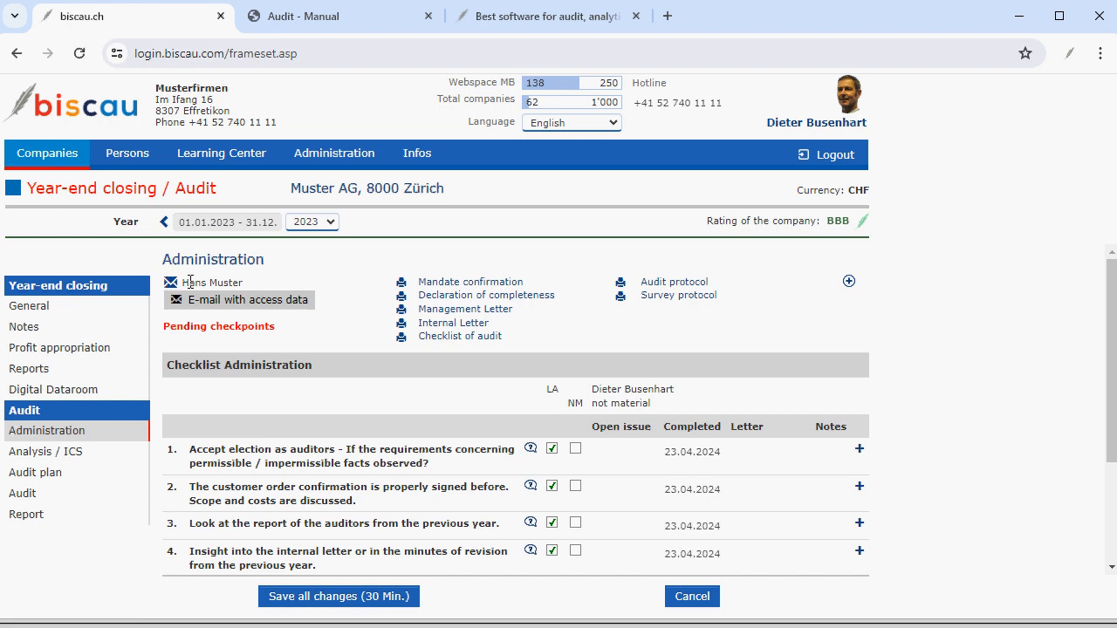
{"action": "left_click", "coordinate": [692, 597]}
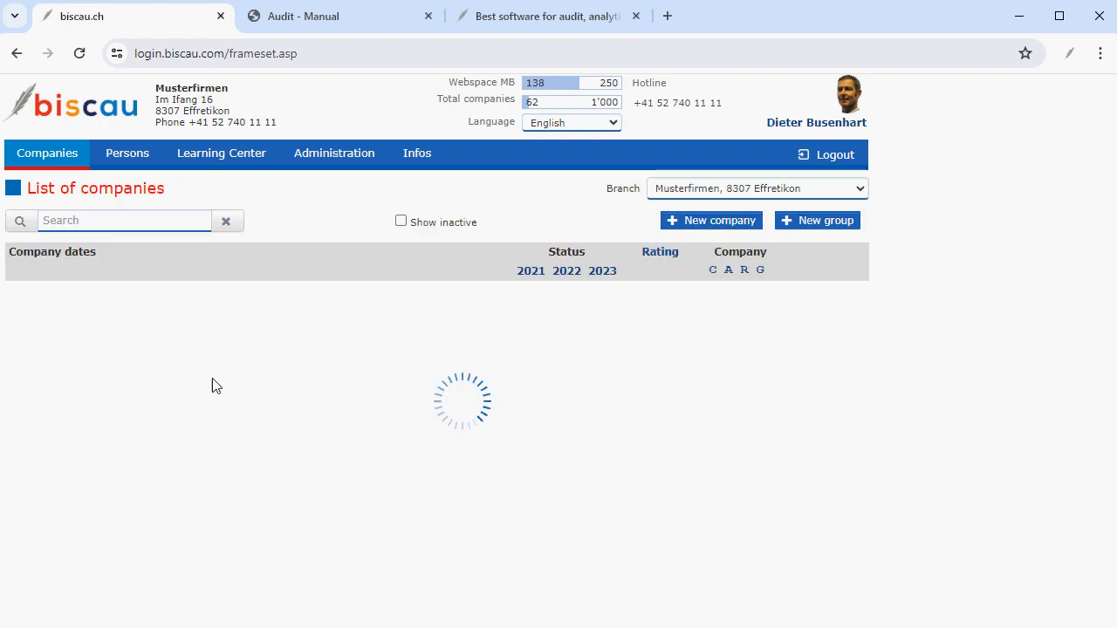
{"action": "left_click", "coordinate": [50, 296]}
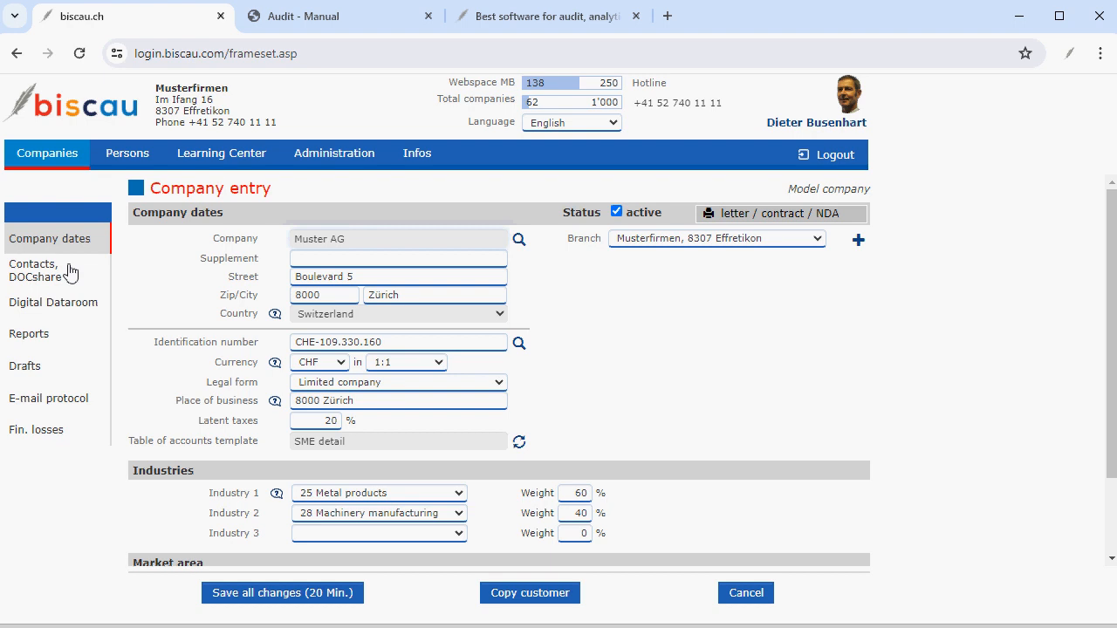
{"action": "left_click", "coordinate": [34, 273]}
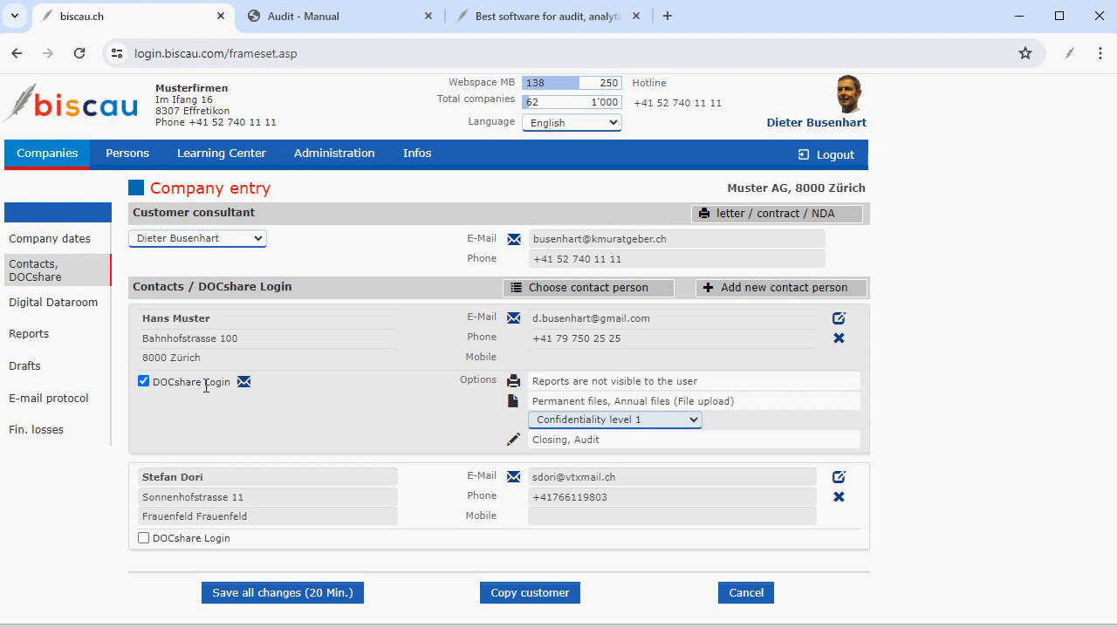
{"action": "left_click", "coordinate": [182, 321]}
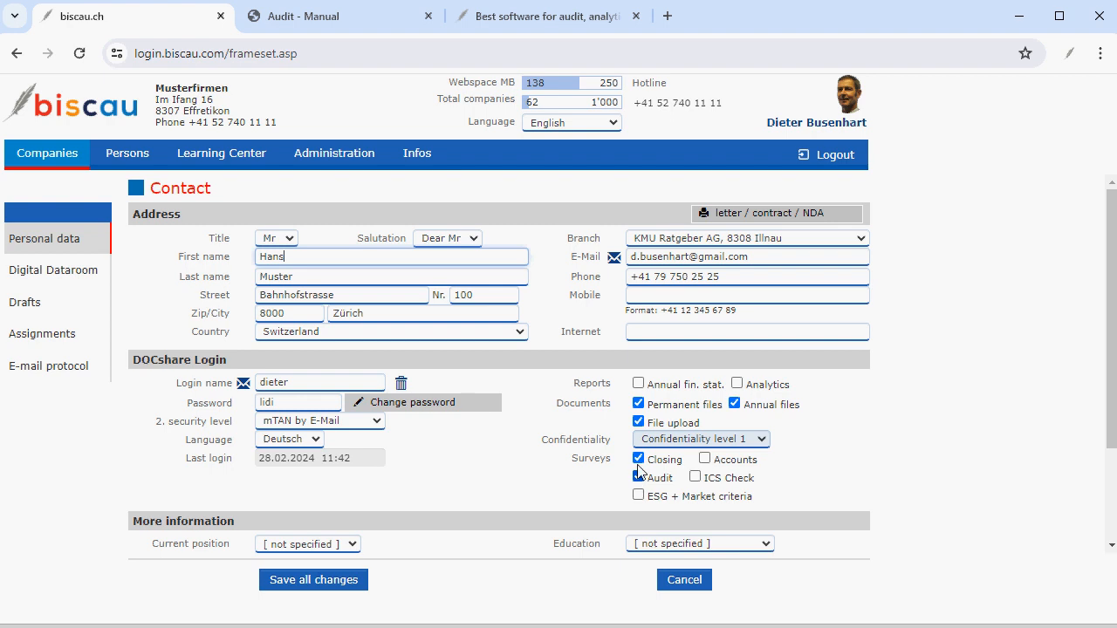
{"action": "left_click", "coordinate": [686, 581]}
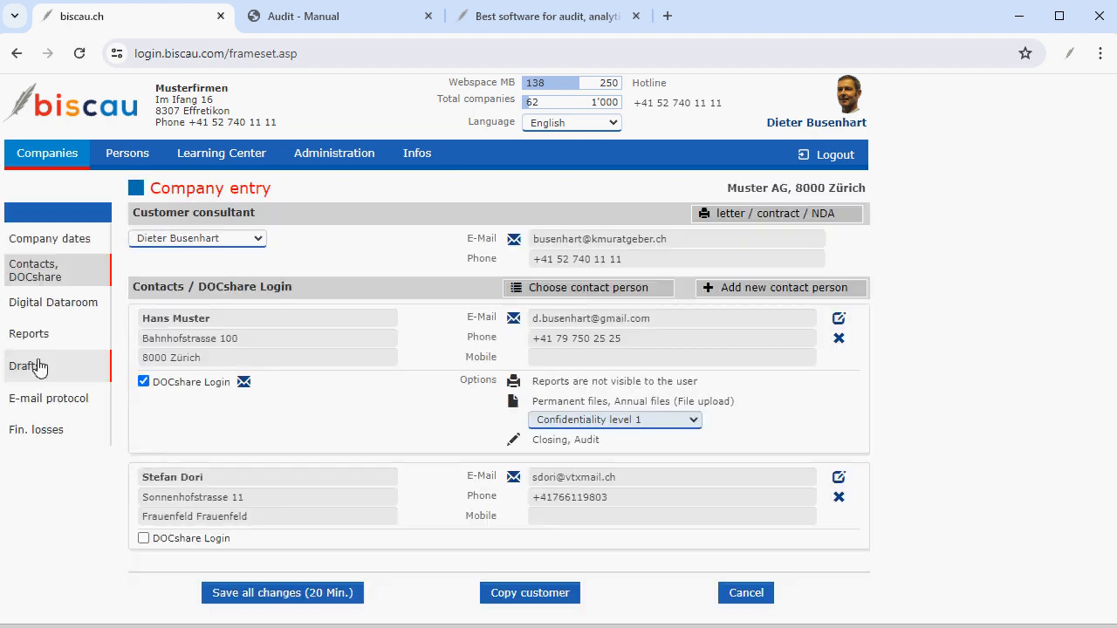
{"action": "left_click", "coordinate": [746, 593]}
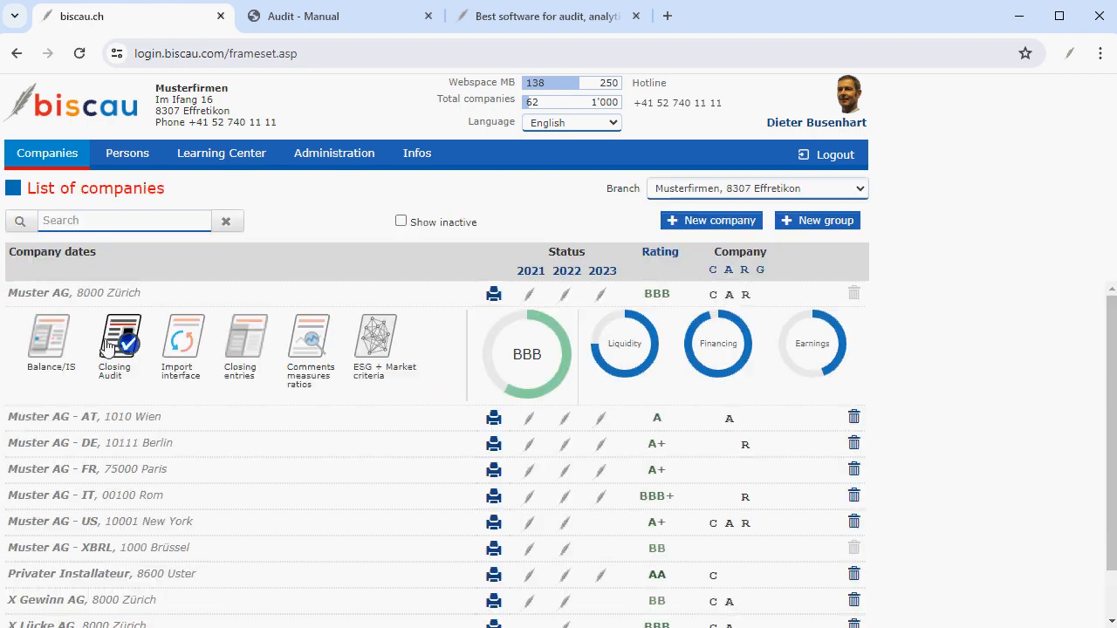
From the audit Administration page, send the contact person the e-mail with access data asking to answer the surveys 2023.
{"action": "left_click", "coordinate": [119, 344]}
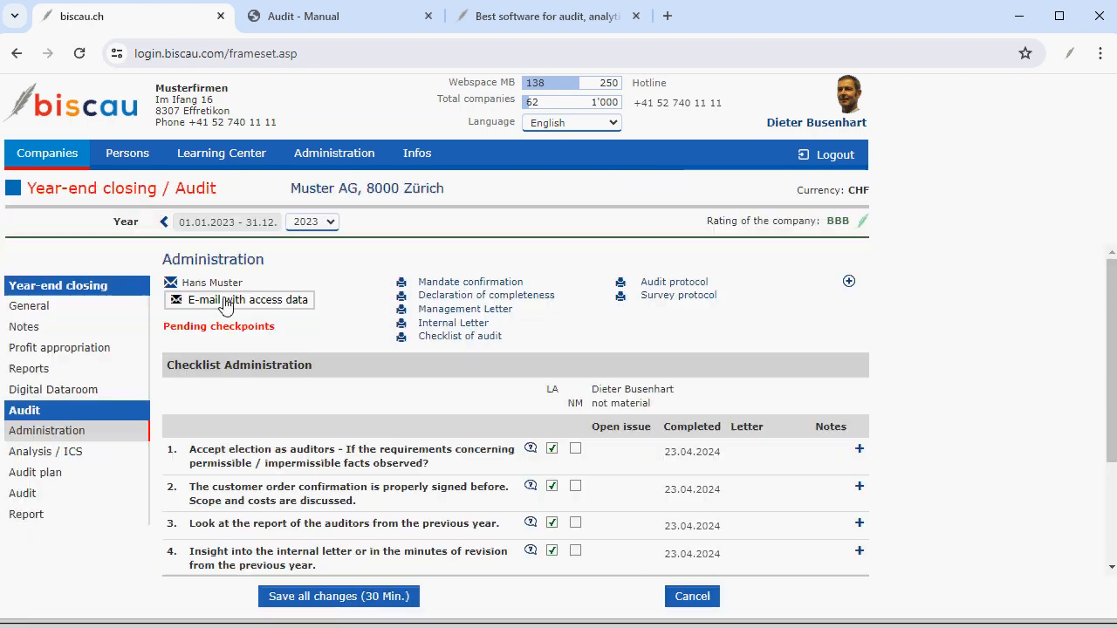
{"action": "left_click", "coordinate": [225, 301]}
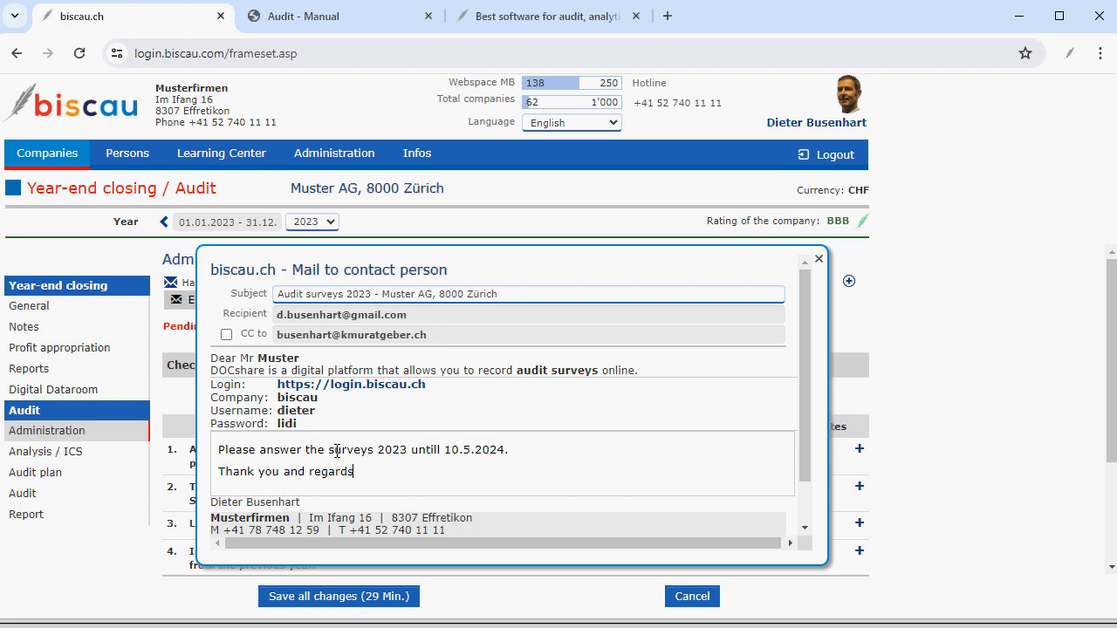
{"action": "key", "text": "ctrl+a"}
{"action": "left_click", "coordinate": [481, 469]}
{"action": "scroll", "coordinate": [481, 468], "scroll_direction": "down", "scroll_amount": 1}
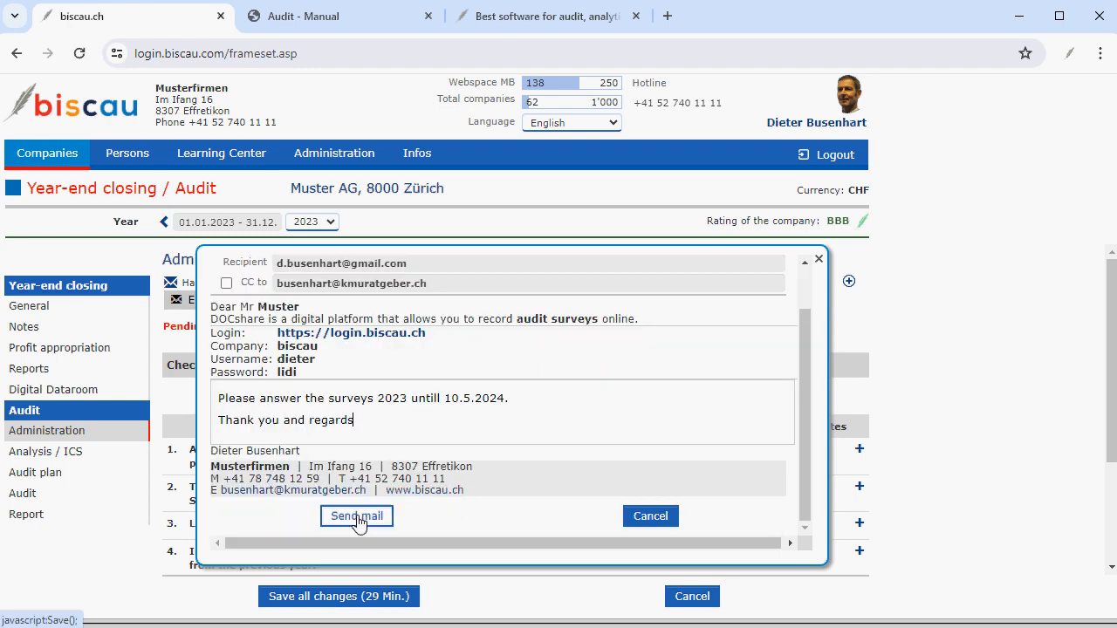
{"action": "left_click", "coordinate": [356, 517]}
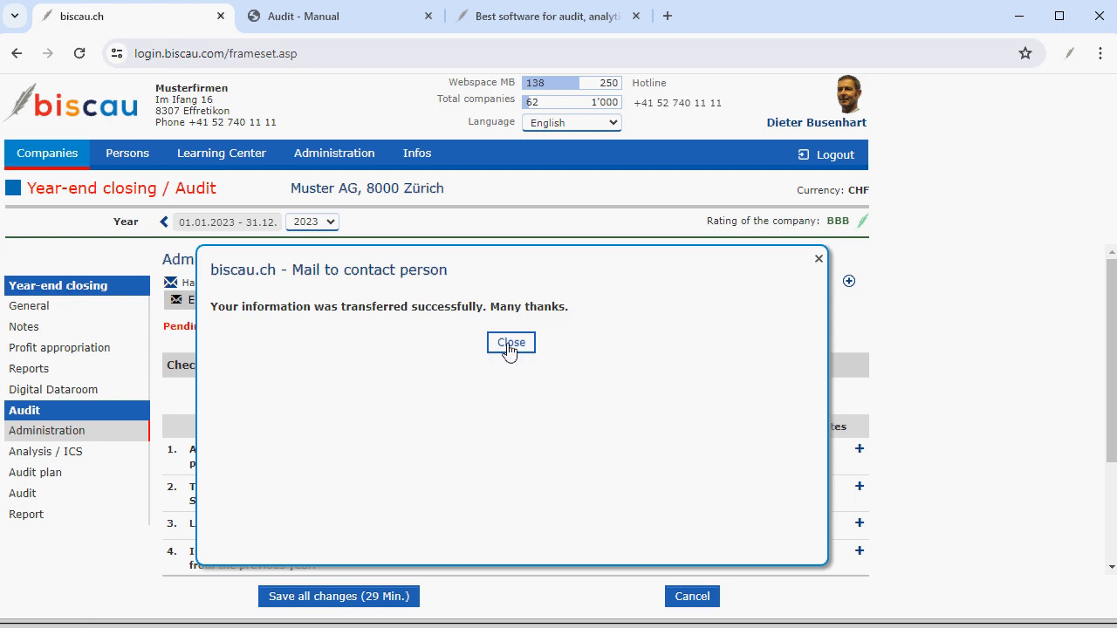
{"action": "left_click", "coordinate": [511, 342]}
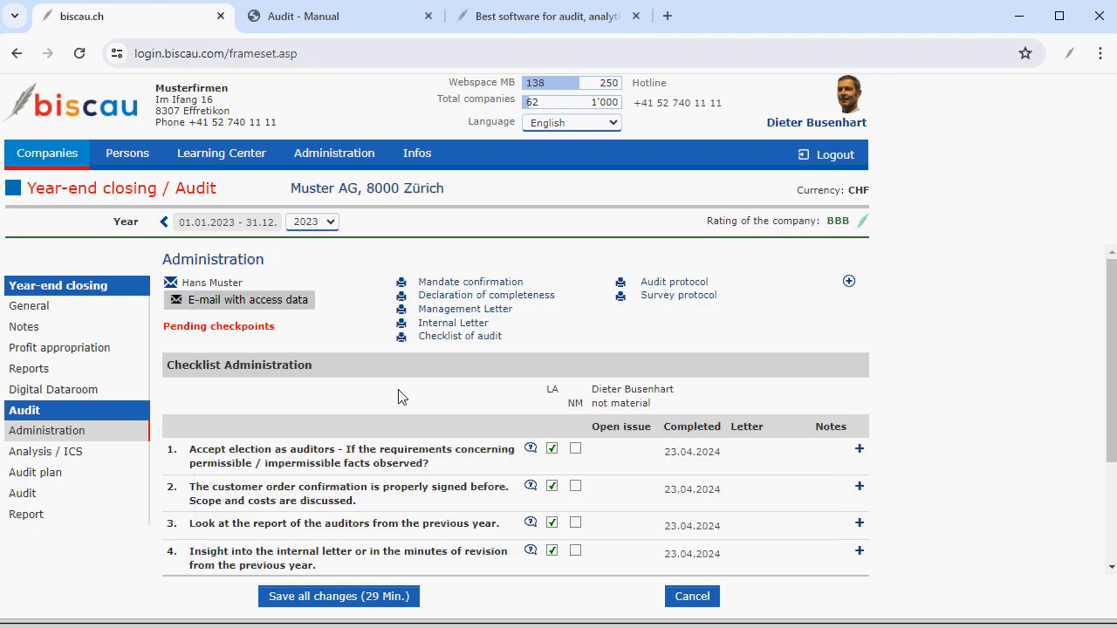
Open the user account's e-mail protocol and read the sent Audit surveys 2023 e-mail.
{"action": "left_click", "coordinate": [824, 123]}
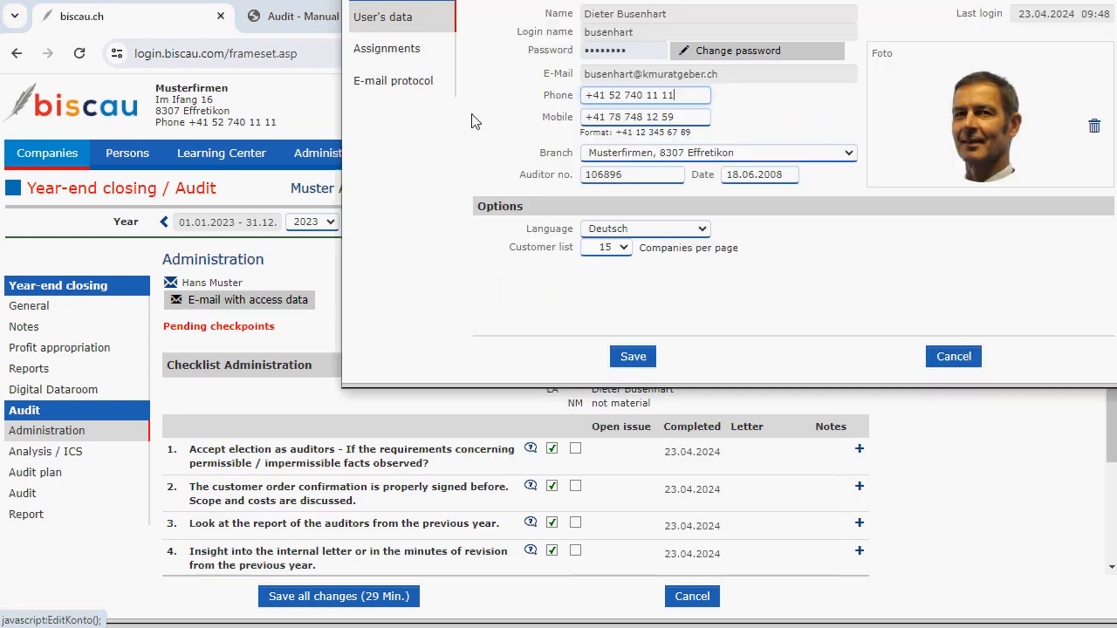
{"action": "left_click", "coordinate": [393, 81]}
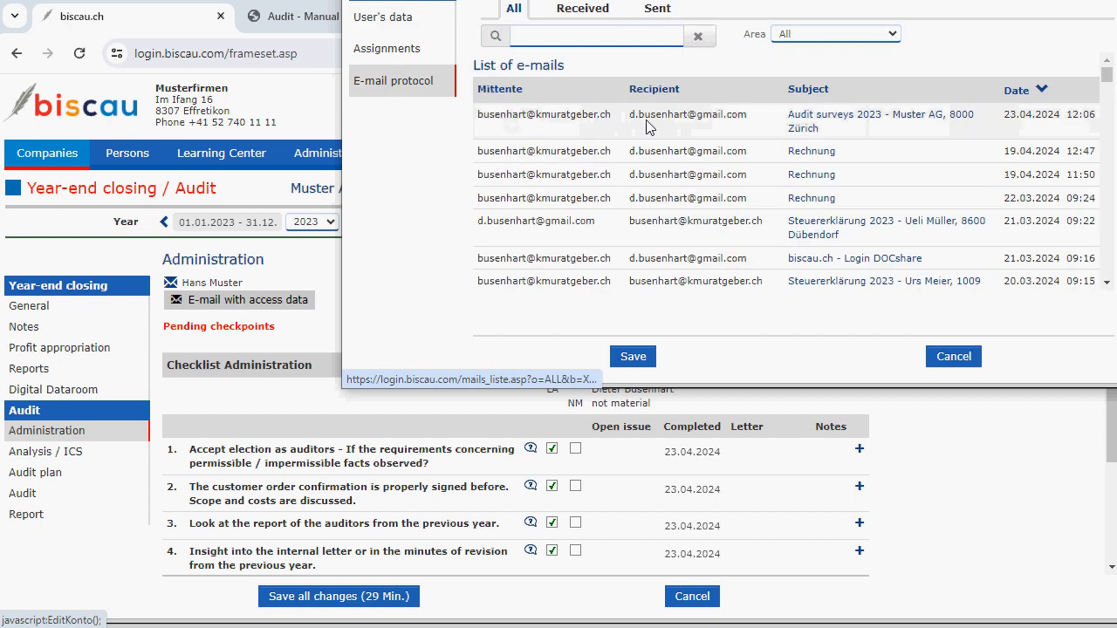
{"action": "left_click", "coordinate": [810, 122]}
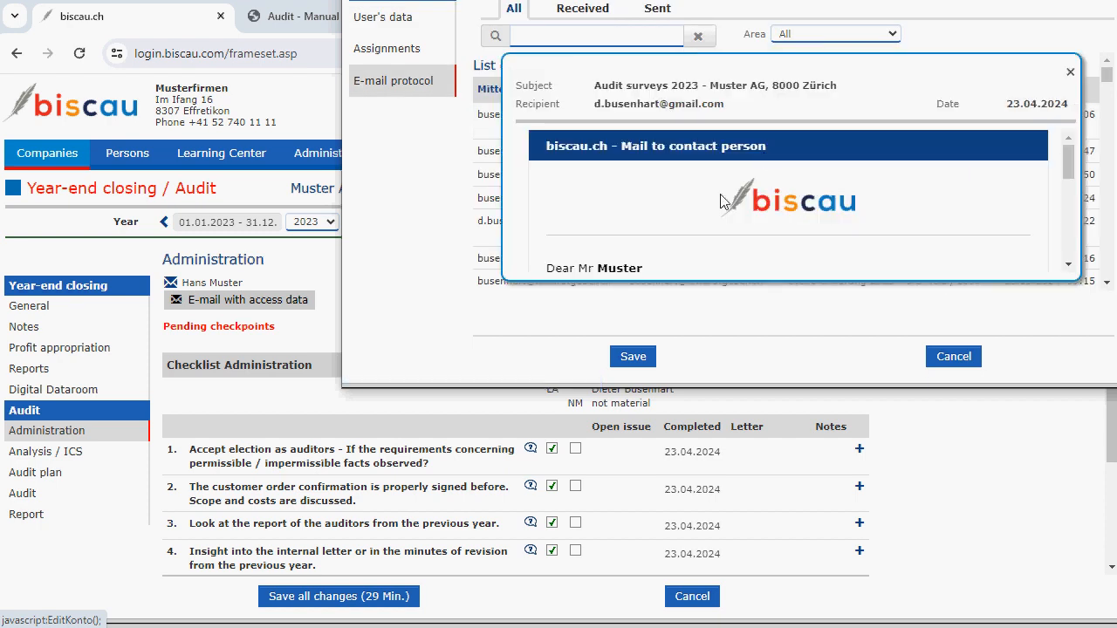
{"action": "scroll", "coordinate": [720, 199], "scroll_direction": "down", "scroll_amount": 1}
{"action": "scroll", "coordinate": [720, 199], "scroll_direction": "down", "scroll_amount": 3}
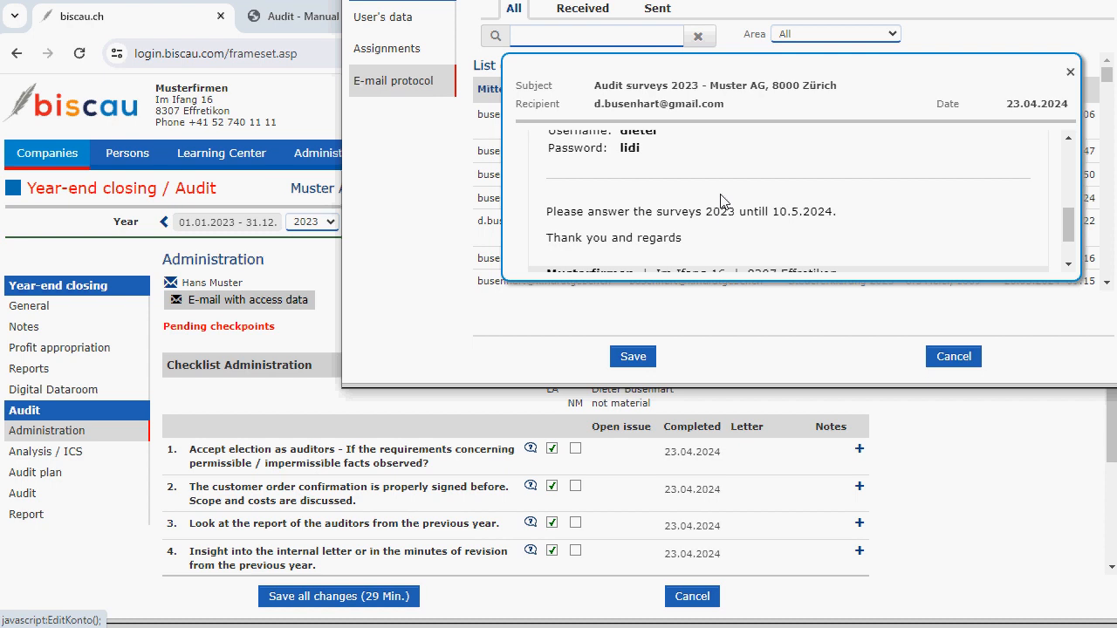
{"action": "scroll", "coordinate": [721, 199], "scroll_direction": "down", "scroll_amount": 1}
{"action": "scroll", "coordinate": [720, 199], "scroll_direction": "up", "scroll_amount": 5}
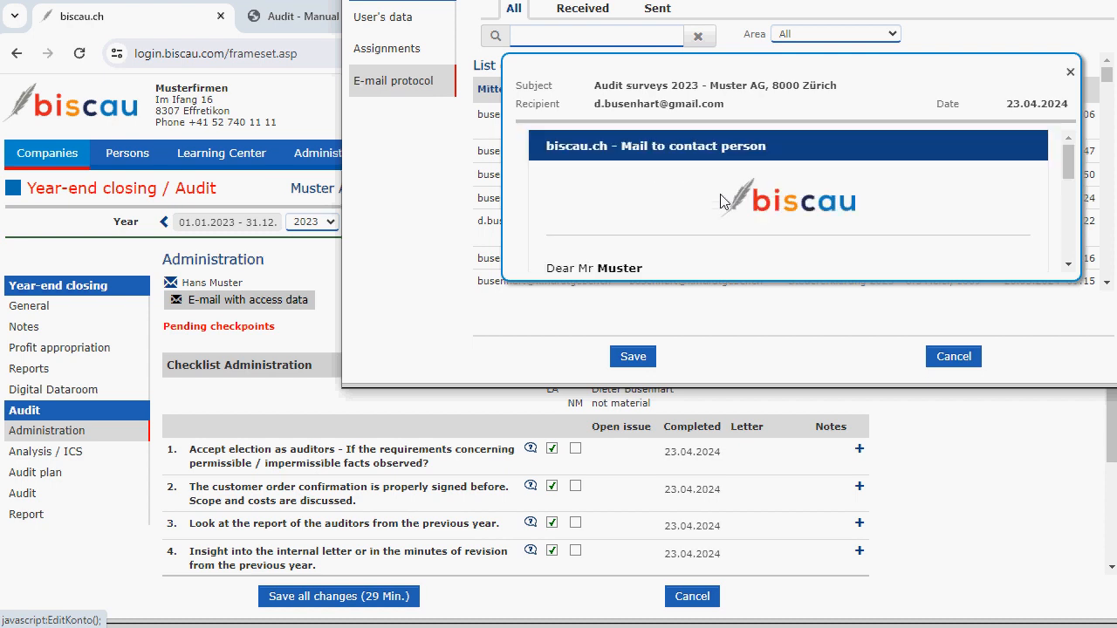
Close the e-mail protocol and open the Audit checklist of Muster AG.
{"action": "left_click", "coordinate": [1069, 74]}
{"action": "left_click", "coordinate": [954, 356]}
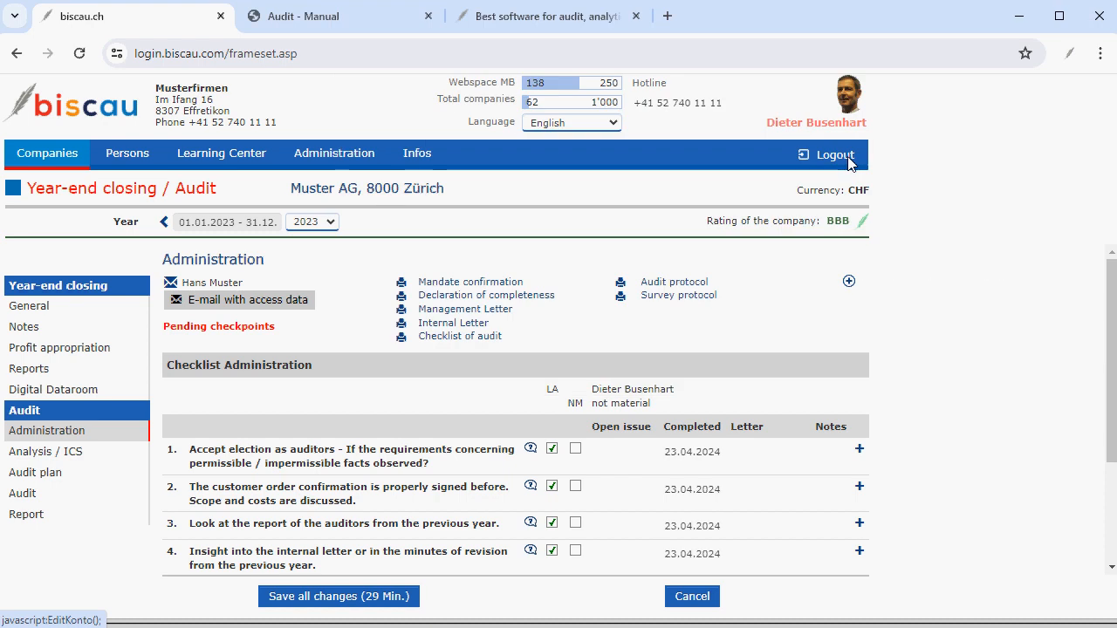
{"action": "left_click", "coordinate": [218, 160]}
{"action": "left_click", "coordinate": [431, 199]}
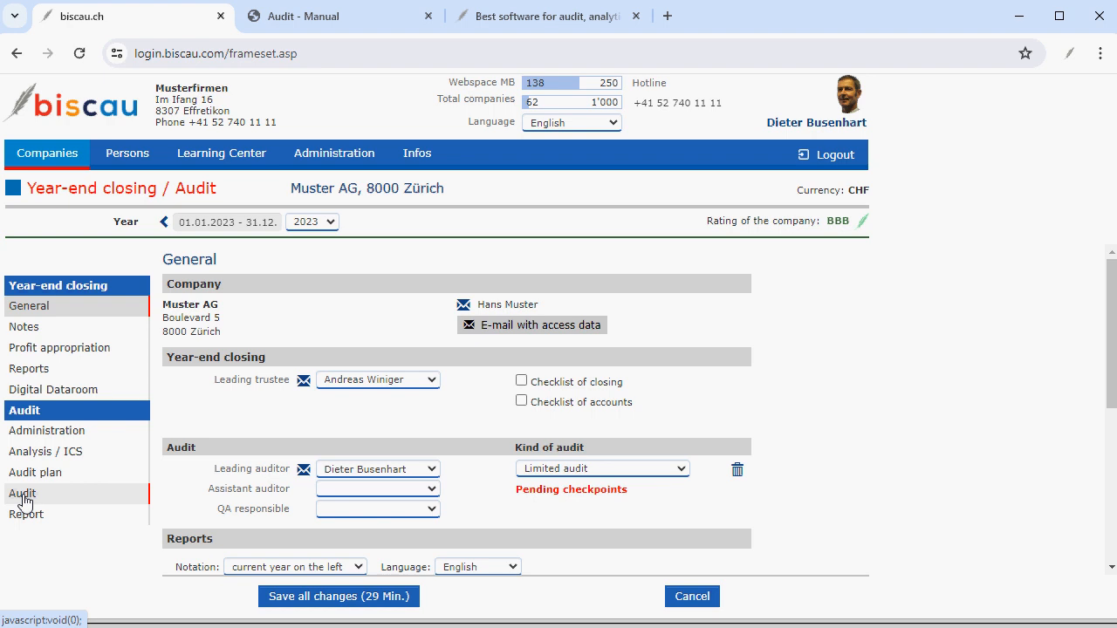
{"action": "left_click", "coordinate": [23, 499]}
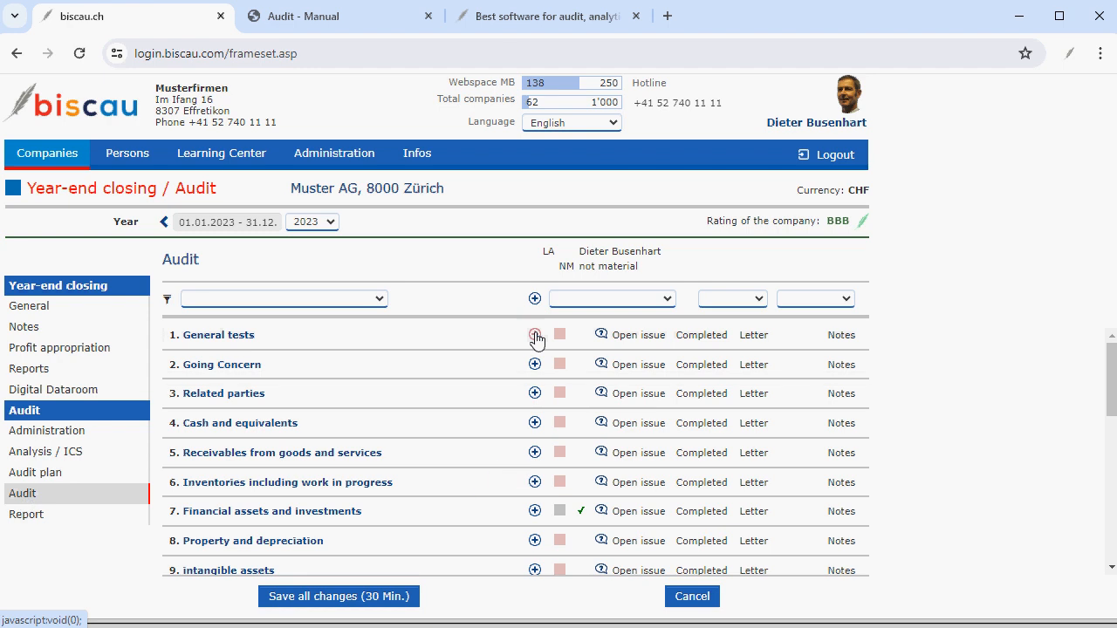
Expand General tests, open the checkpoint on changes to the display, and read its comment from previous year.
{"action": "left_click", "coordinate": [535, 336]}
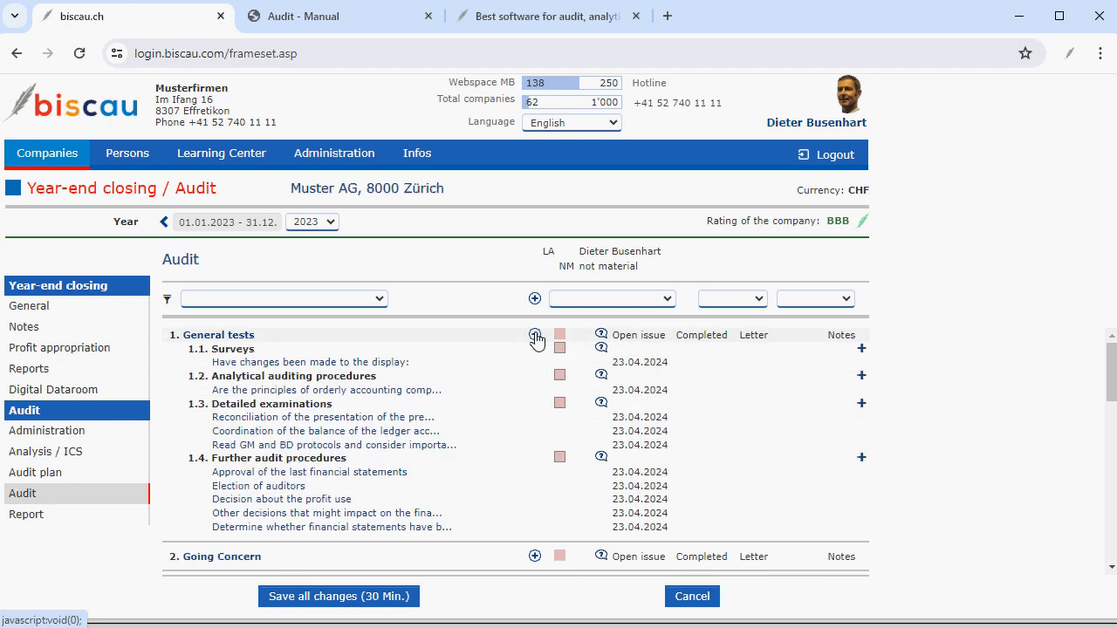
{"action": "left_click", "coordinate": [318, 362]}
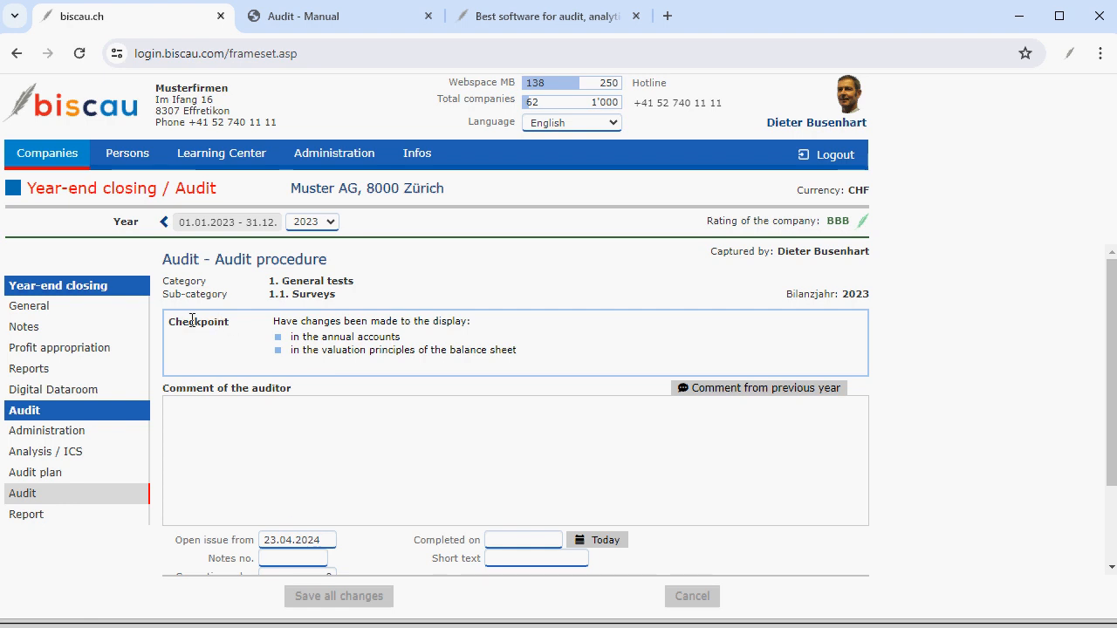
{"action": "left_click", "coordinate": [192, 411]}
{"action": "left_click", "coordinate": [722, 392]}
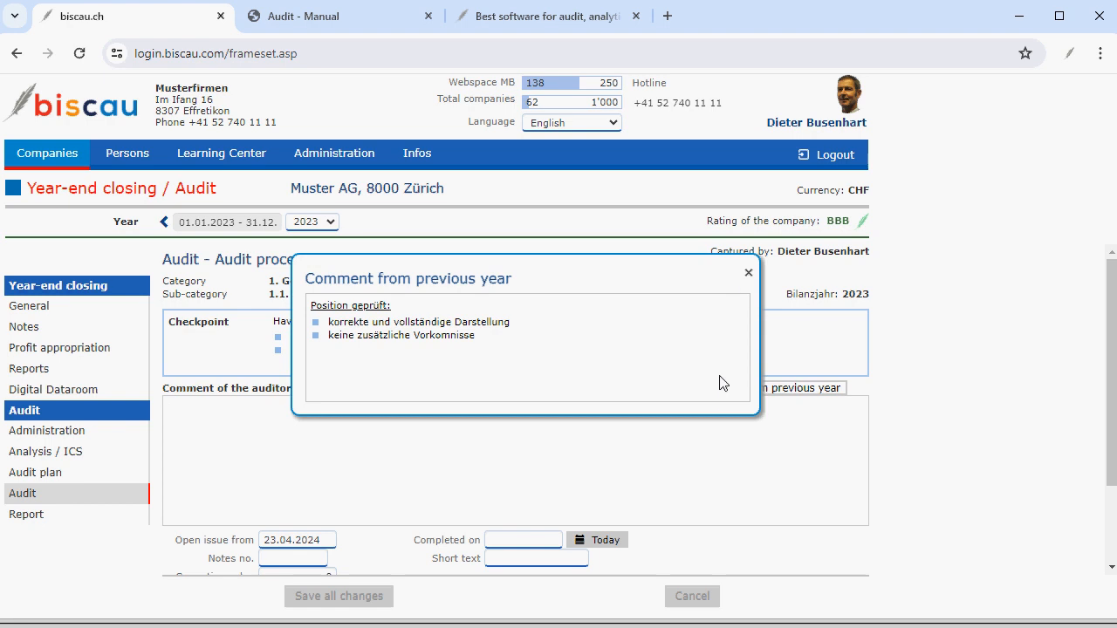
{"action": "left_click", "coordinate": [748, 277]}
Paste 'Test Result ......' as the auditor's comment on the checkpoint.
{"action": "left_click", "coordinate": [229, 416]}
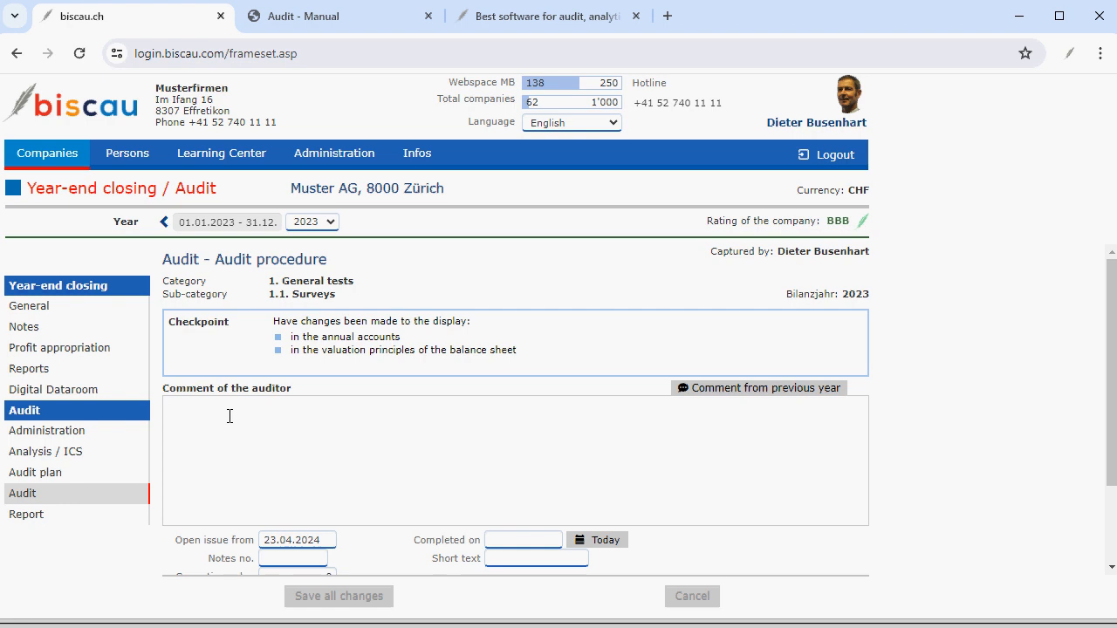
{"action": "type", "text": "Test Result ......"}
{"action": "scroll", "coordinate": [261, 445], "scroll_direction": "down", "scroll_amount": 2}
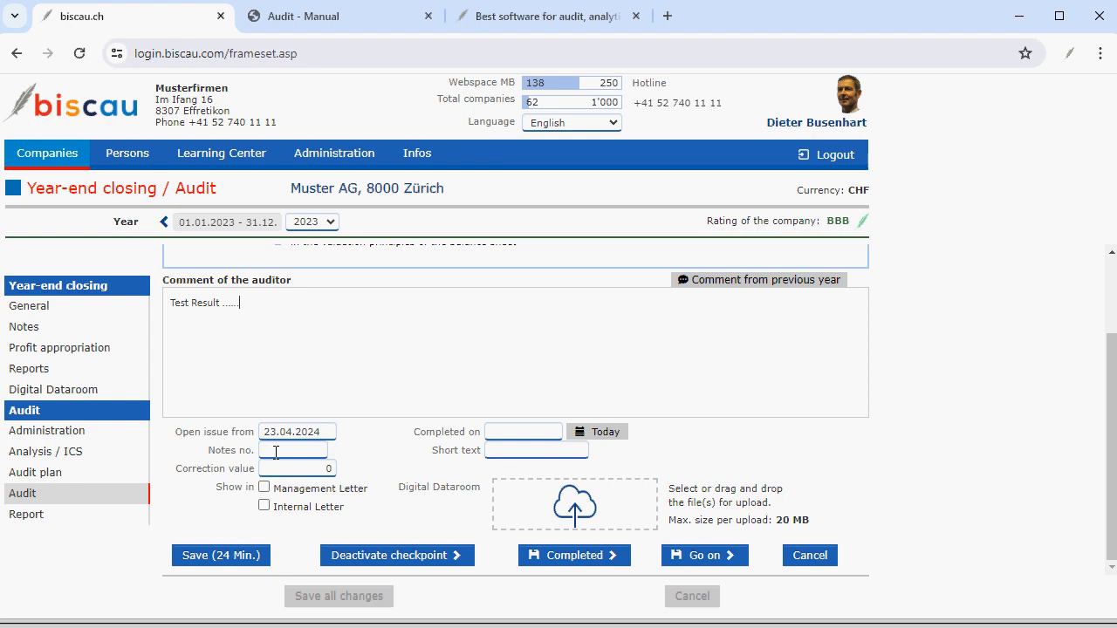
Show the checkpoint in the Management Letter and Internal Letter and set Completed on to today.
{"action": "left_click", "coordinate": [268, 452]}
{"action": "left_click", "coordinate": [267, 467]}
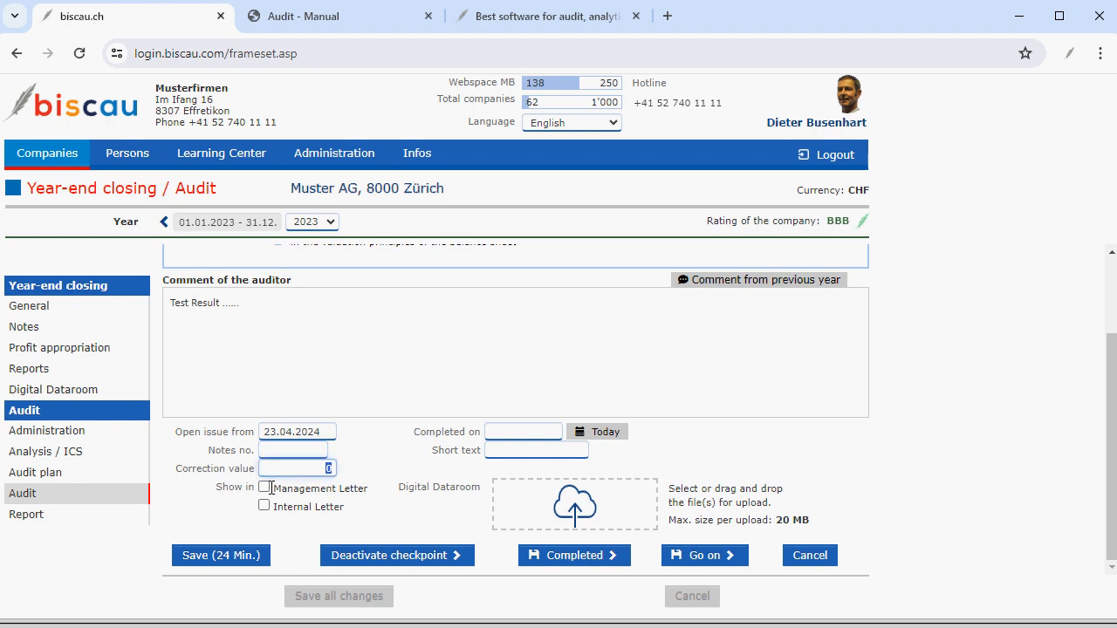
{"action": "left_click", "coordinate": [263, 488]}
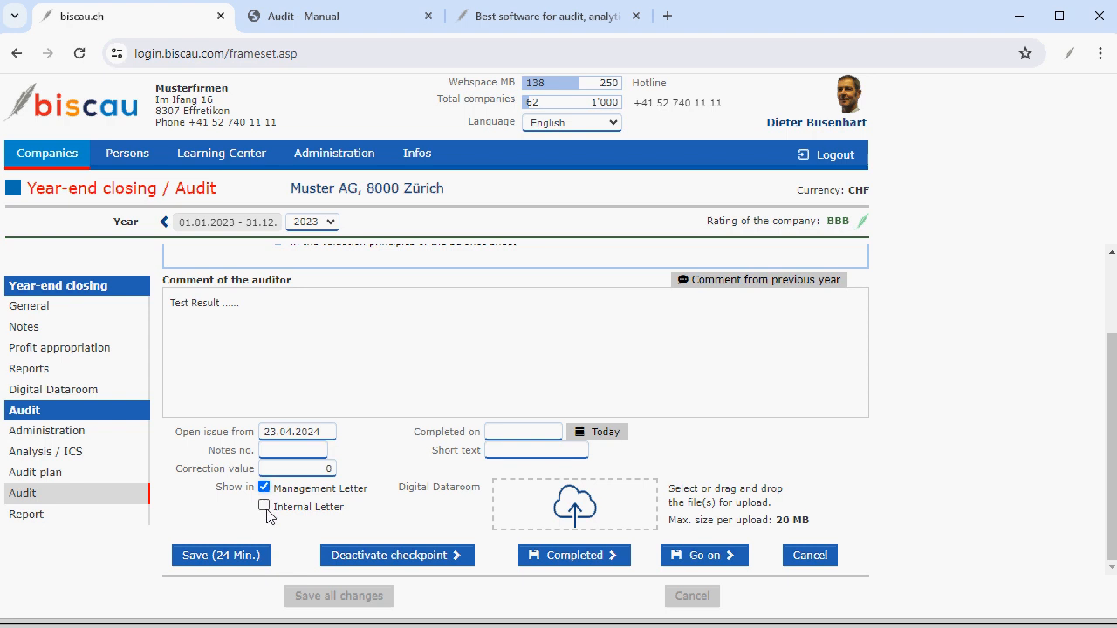
{"action": "left_click", "coordinate": [264, 507]}
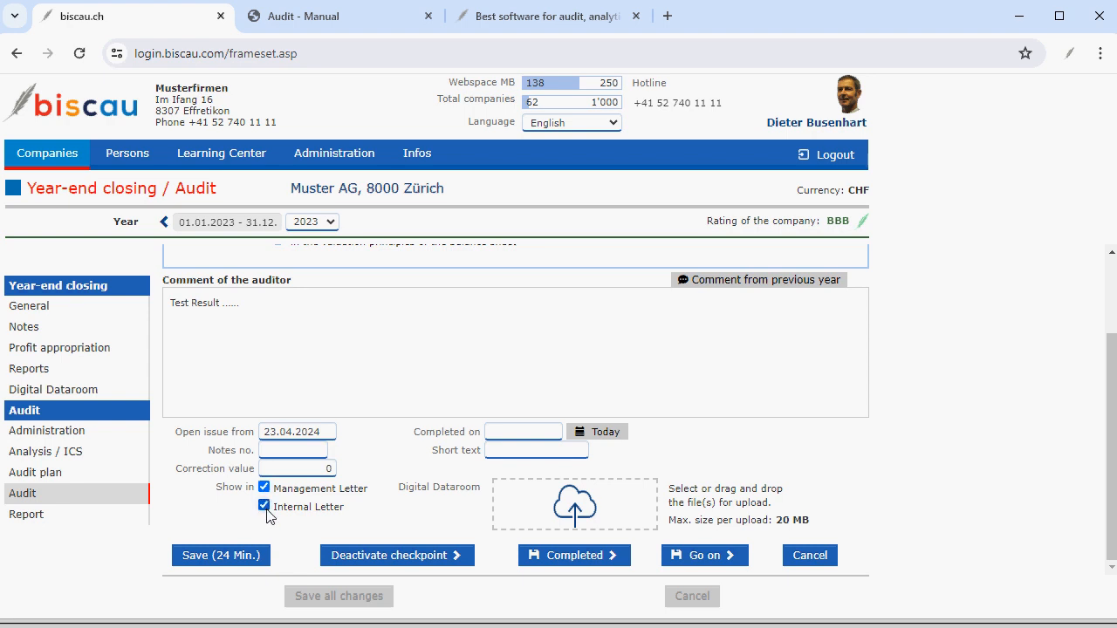
{"action": "left_click", "coordinate": [602, 432]}
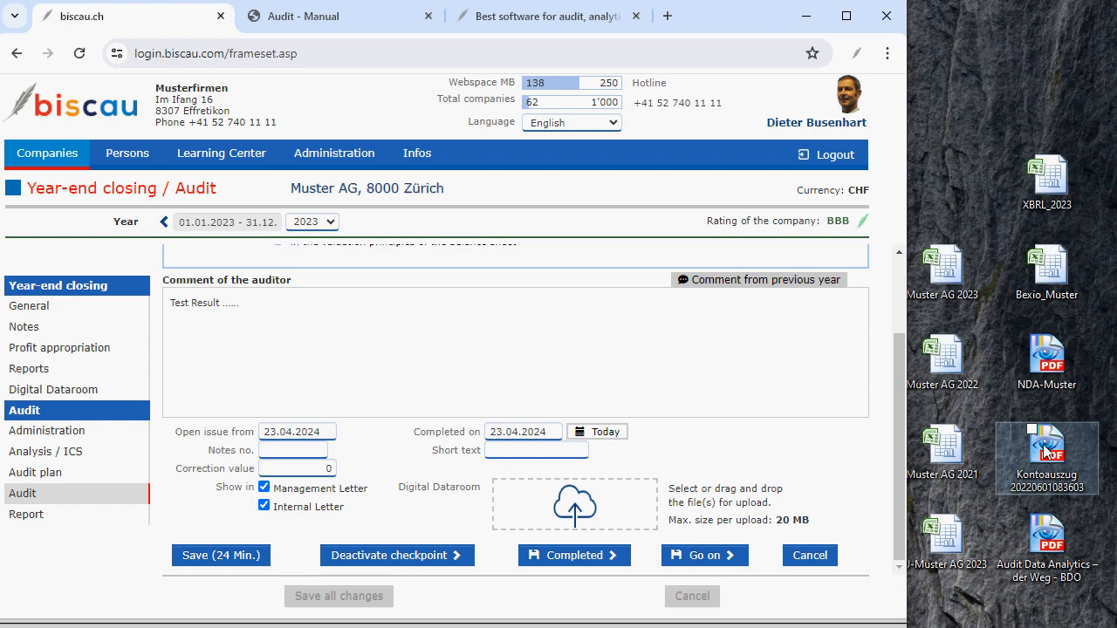
{"action": "left_click_drag", "start_coordinate": [1046, 449], "coordinate": [607, 490]}
{"action": "left_click_drag", "start_coordinate": [1044, 521], "coordinate": [812, 524]}
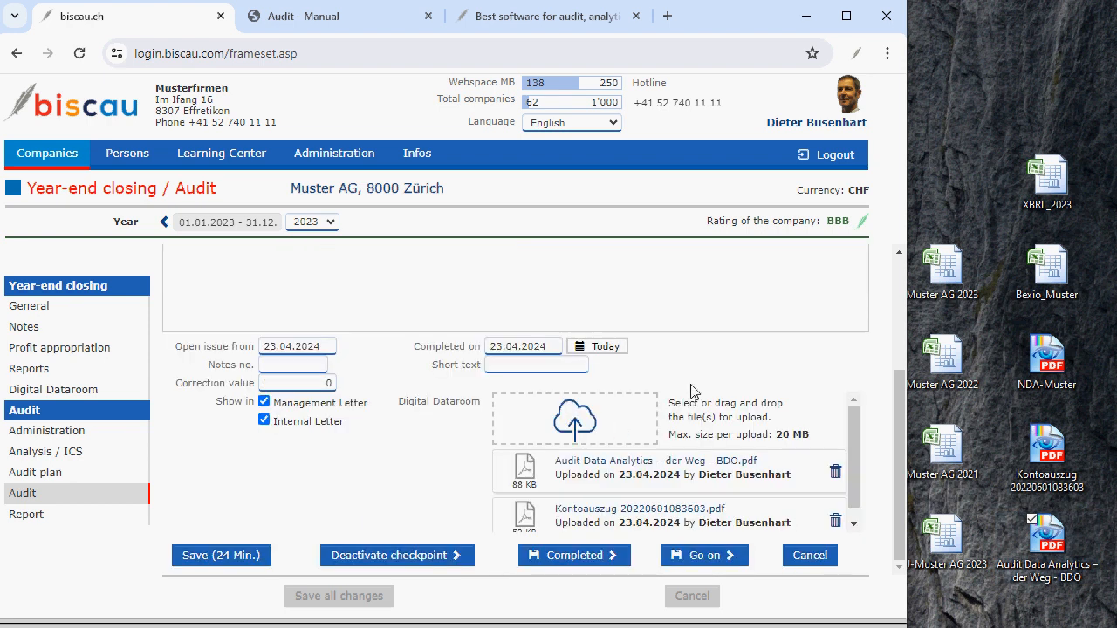
{"action": "scroll", "coordinate": [690, 386], "scroll_direction": "up", "scroll_amount": 2}
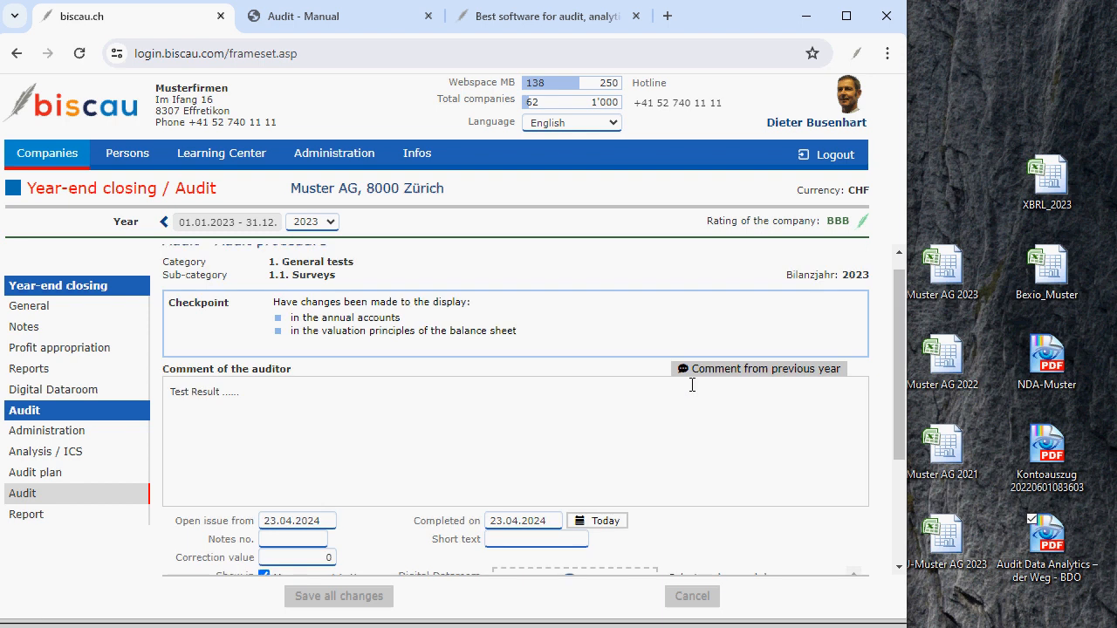
{"action": "scroll", "coordinate": [691, 386], "scroll_direction": "down", "scroll_amount": 2}
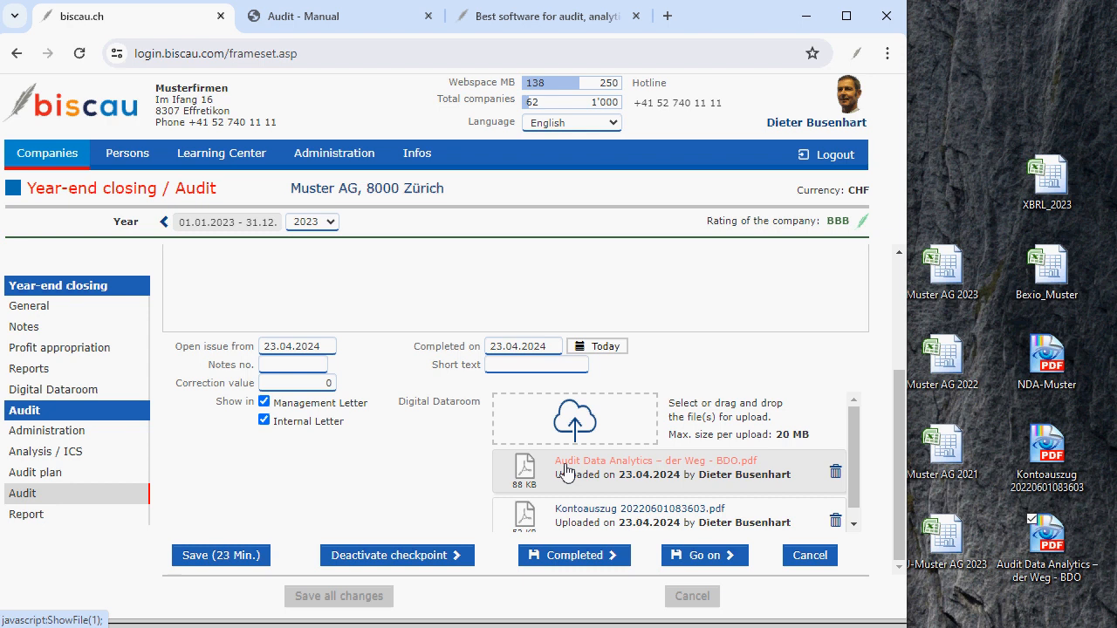
{"action": "scroll", "coordinate": [698, 393], "scroll_direction": "up", "scroll_amount": 1}
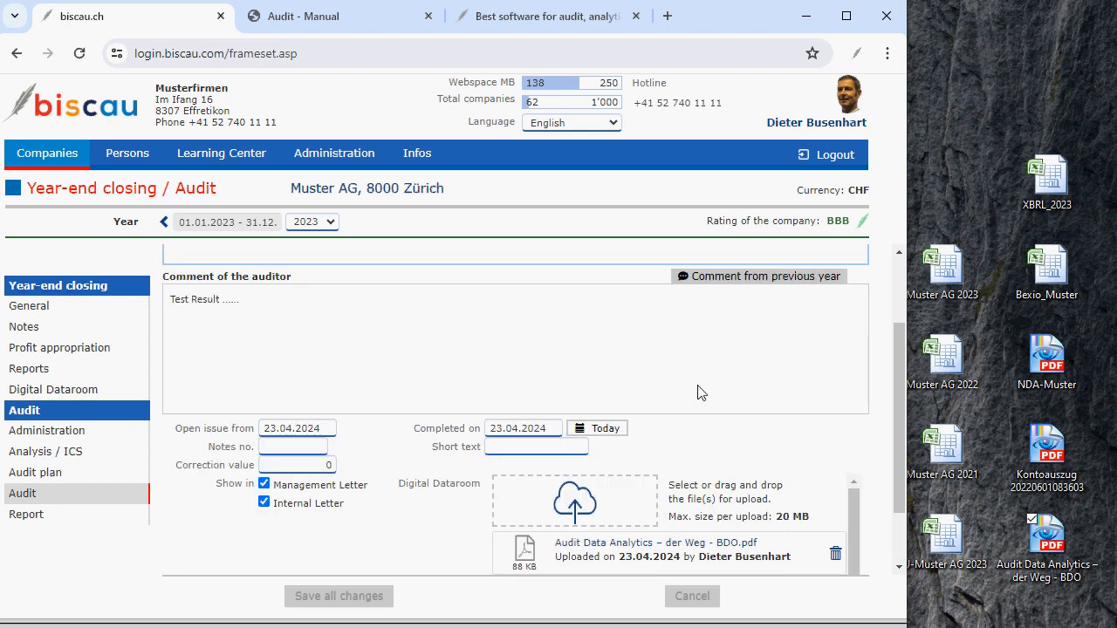
{"action": "scroll", "coordinate": [698, 393], "scroll_direction": "up", "scroll_amount": 2}
{"action": "scroll", "coordinate": [698, 393], "scroll_direction": "down", "scroll_amount": 3}
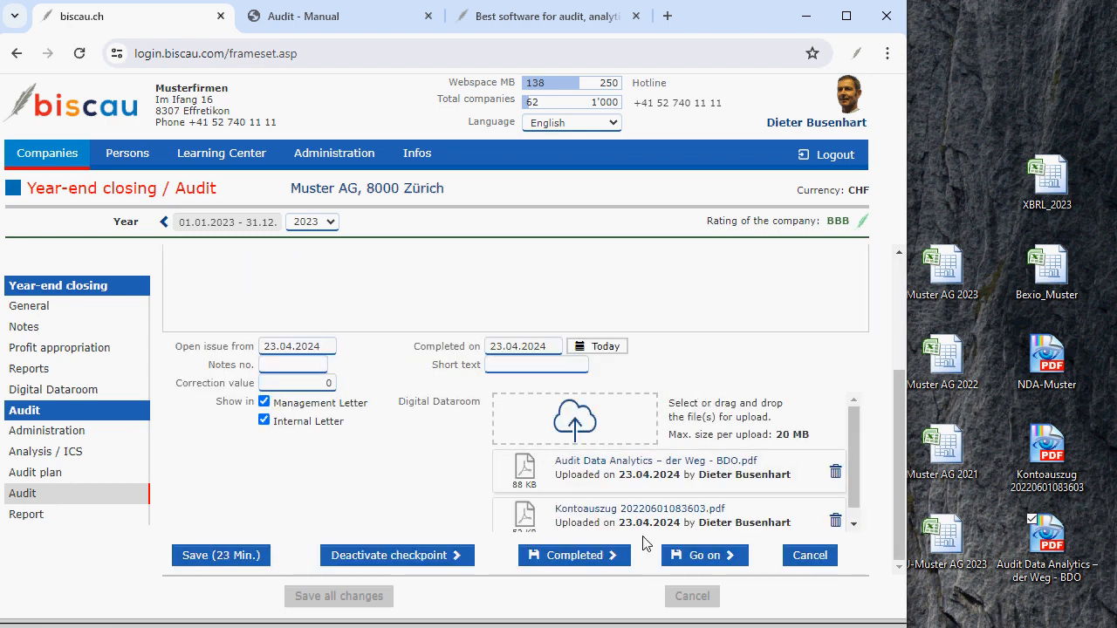
Mark the checkpoint completed and view its list of attached files.
{"action": "left_click", "coordinate": [561, 563]}
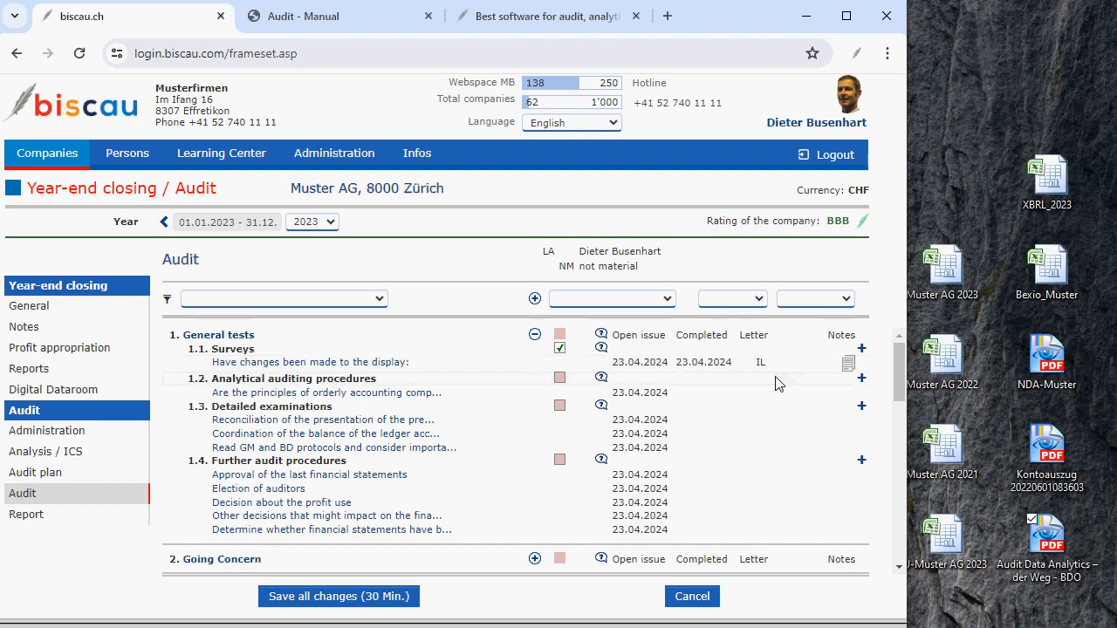
{"action": "left_click", "coordinate": [849, 367]}
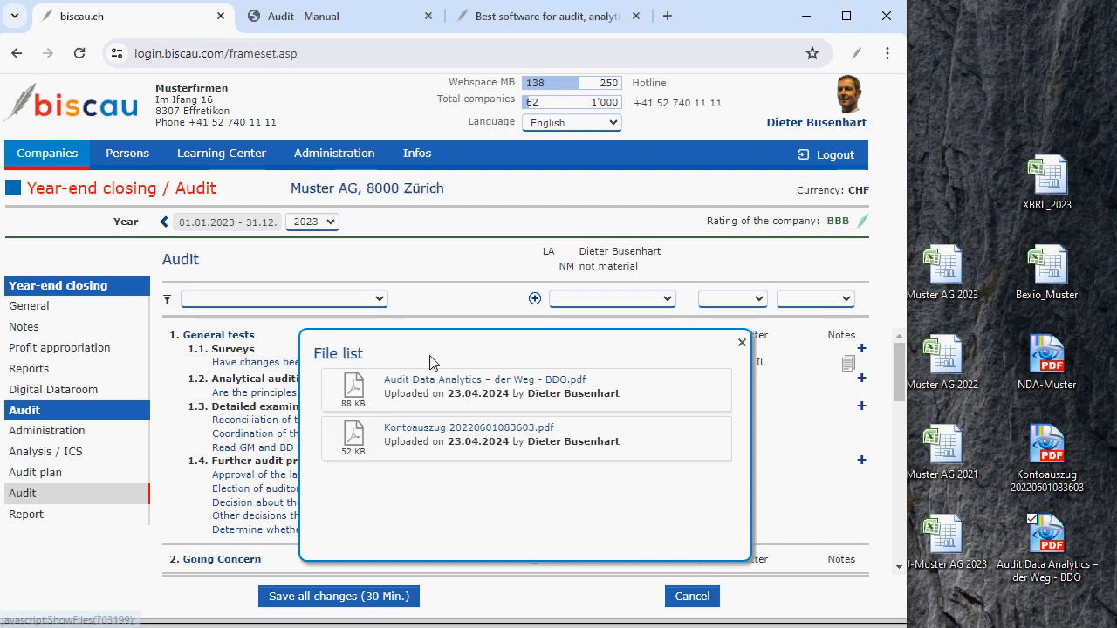
{"action": "left_click", "coordinate": [742, 343]}
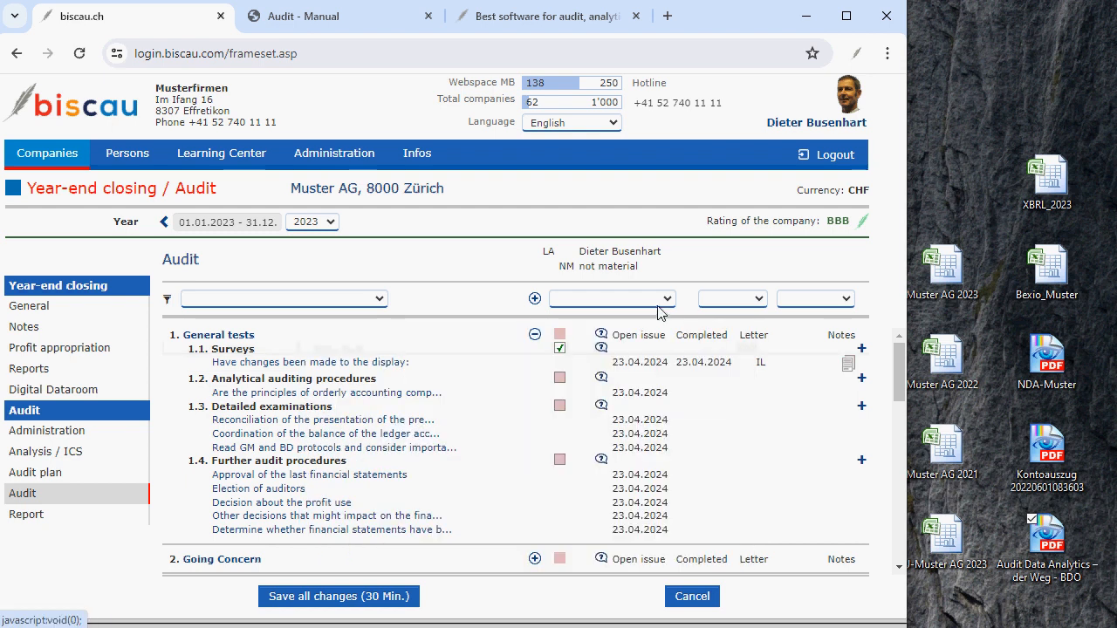
Open the checkpoint on principles of orderly accounting and deactivate it.
{"action": "left_click", "coordinate": [428, 386]}
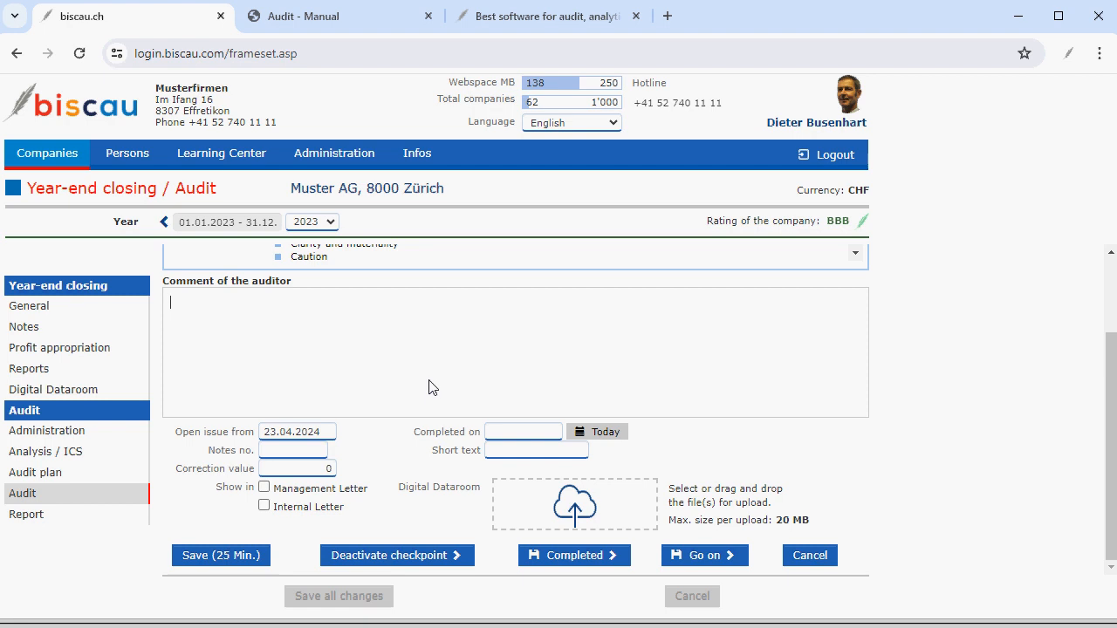
{"action": "left_click", "coordinate": [395, 564]}
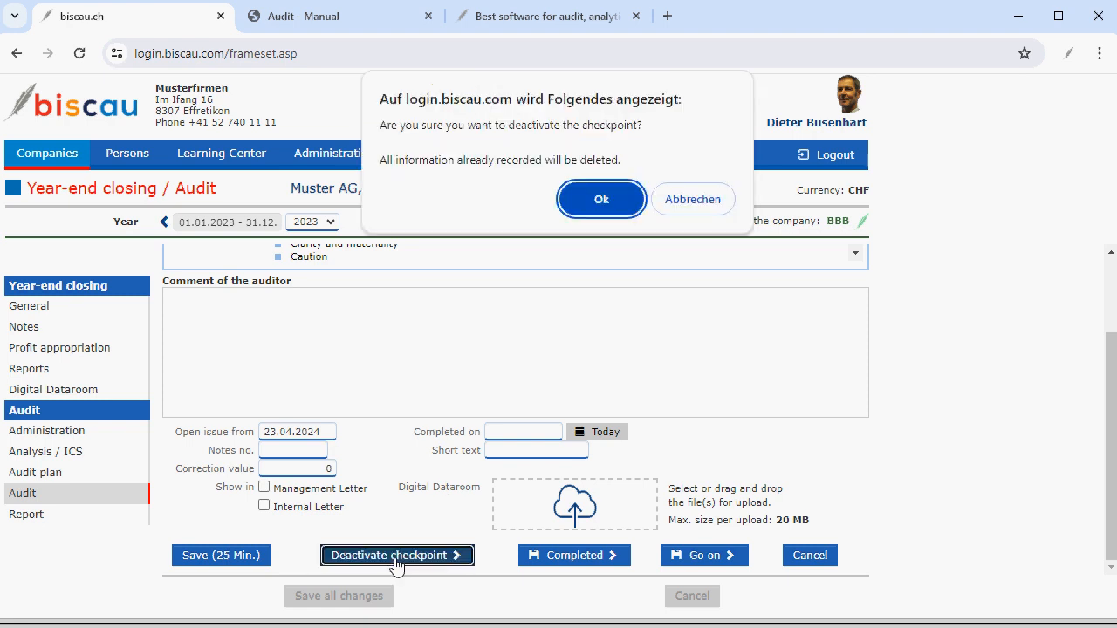
{"action": "left_click", "coordinate": [588, 206]}
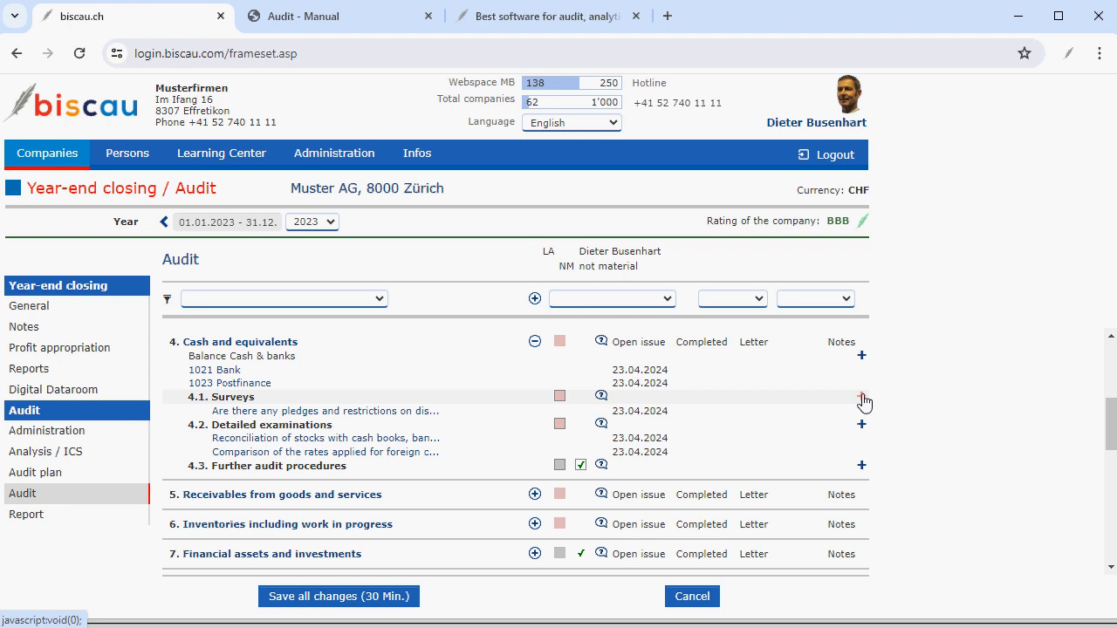
Create a recurrent open issue under Further audit procedures with the recurring comment 'Check XXXX'.
{"action": "left_click", "coordinate": [862, 401]}
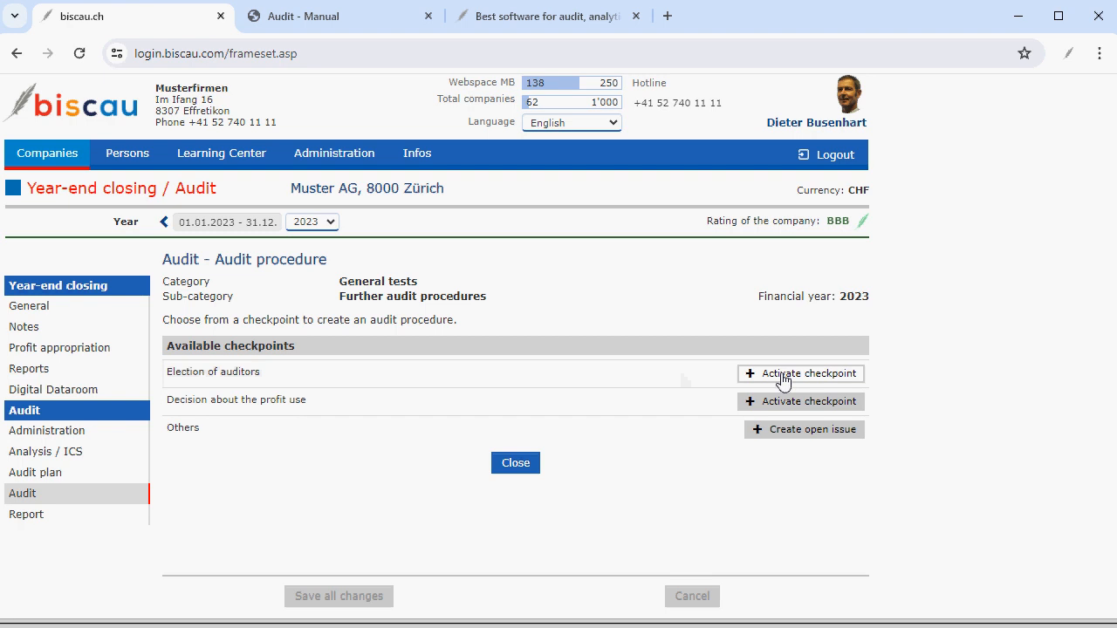
{"action": "left_click", "coordinate": [791, 432]}
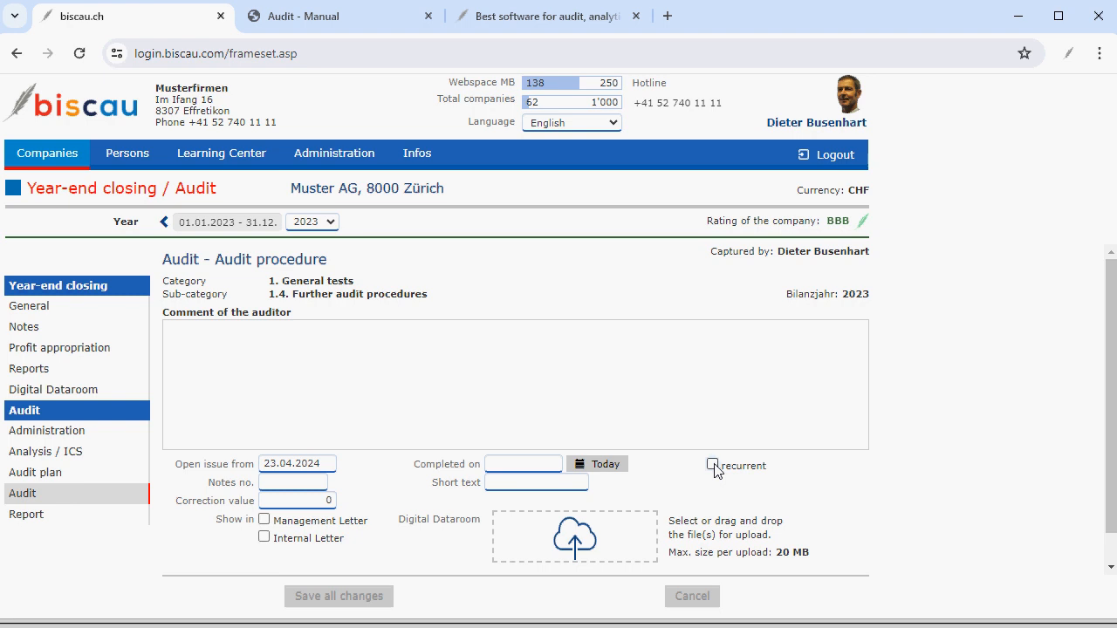
{"action": "left_click", "coordinate": [712, 465]}
{"action": "left_click", "coordinate": [253, 333]}
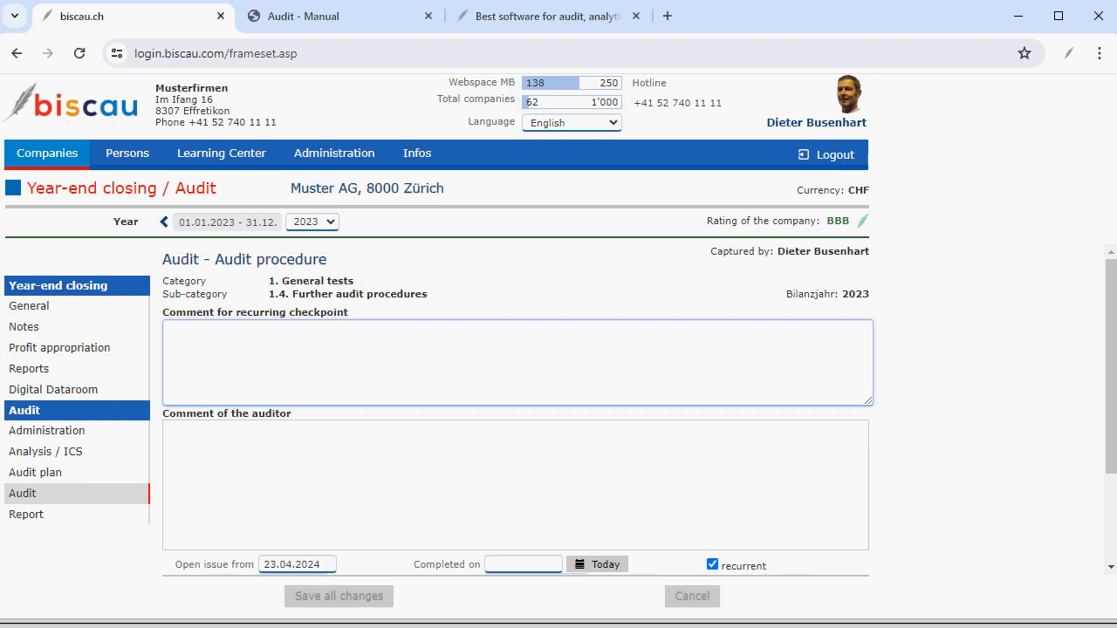
{"action": "type", "text": "Check  XXXX"}
{"action": "key", "text": "ctrl+a"}
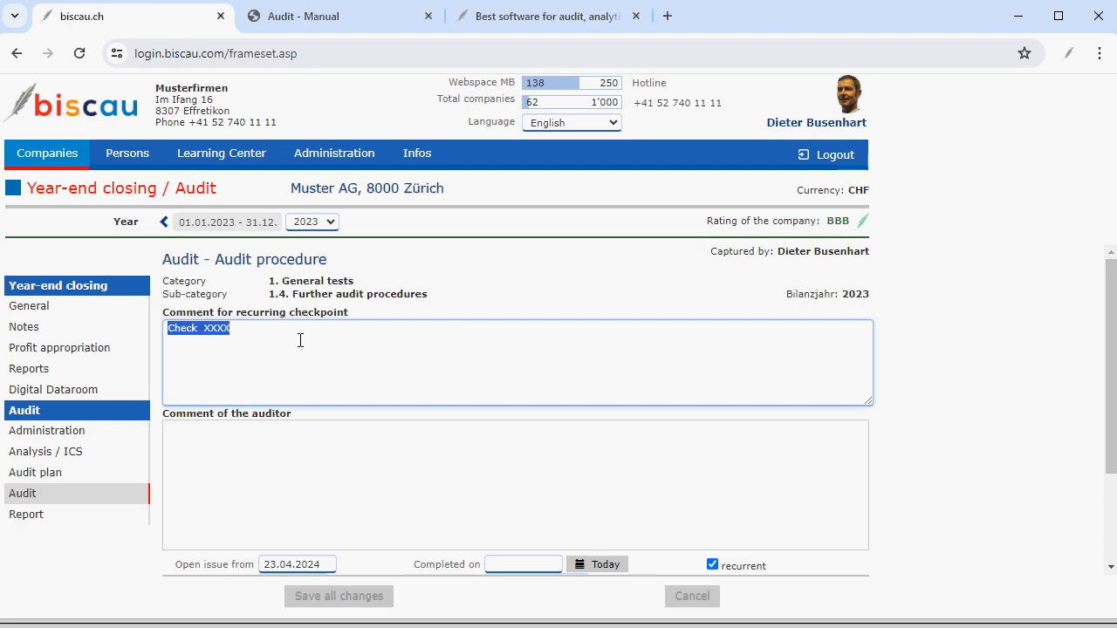
{"action": "left_click", "coordinate": [300, 340]}
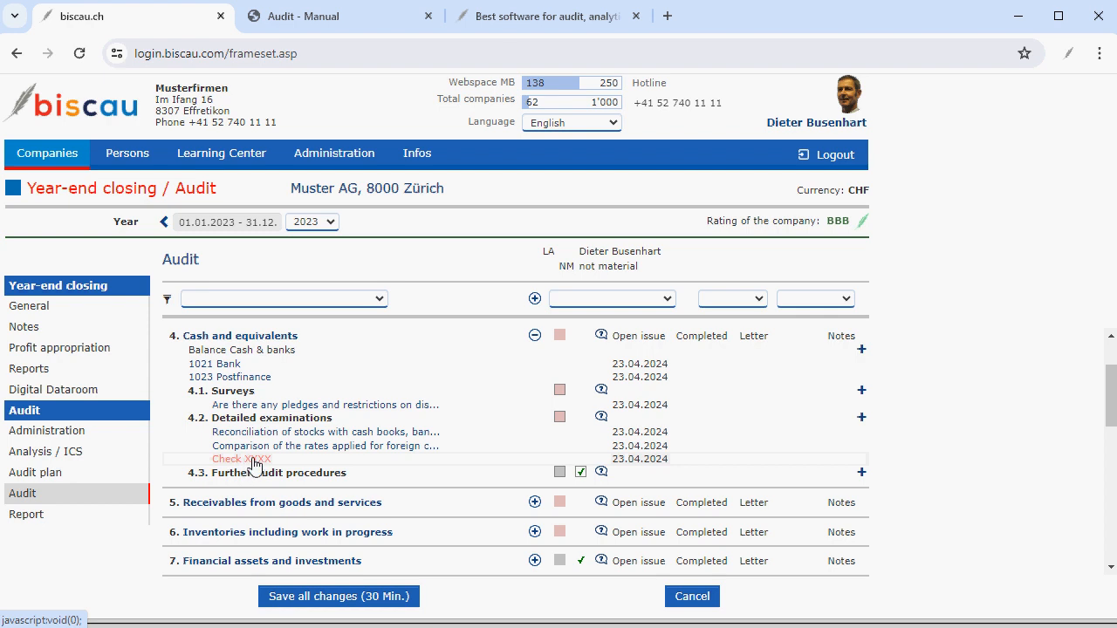
Open the Audit planning checkpoint under Final theses, then go to the audit Report page.
{"action": "left_click", "coordinate": [252, 460]}
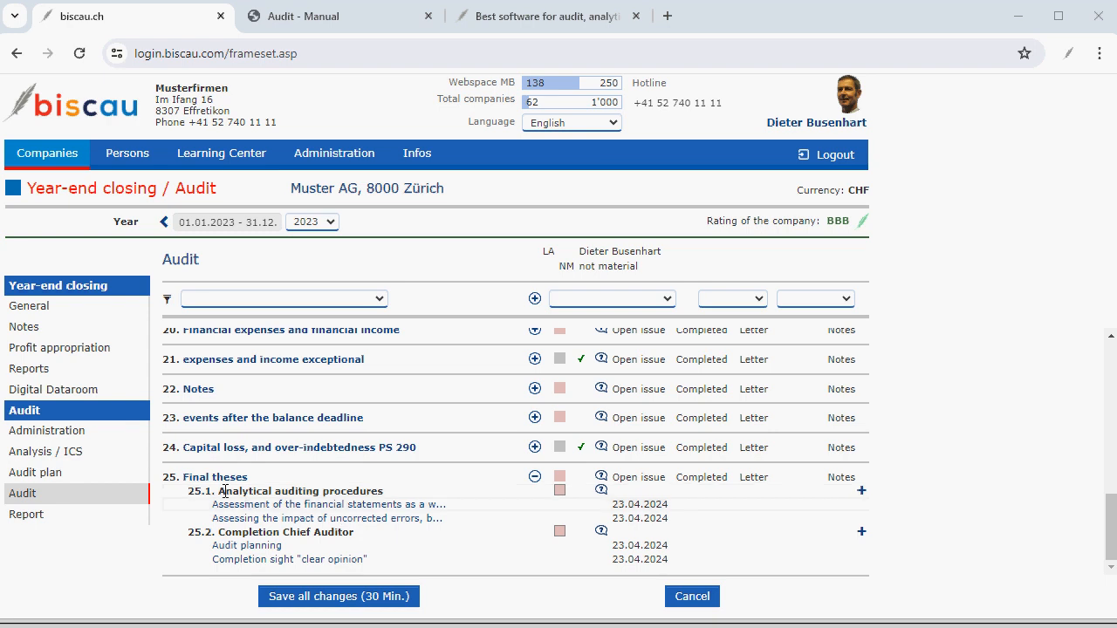
{"action": "left_click", "coordinate": [245, 545]}
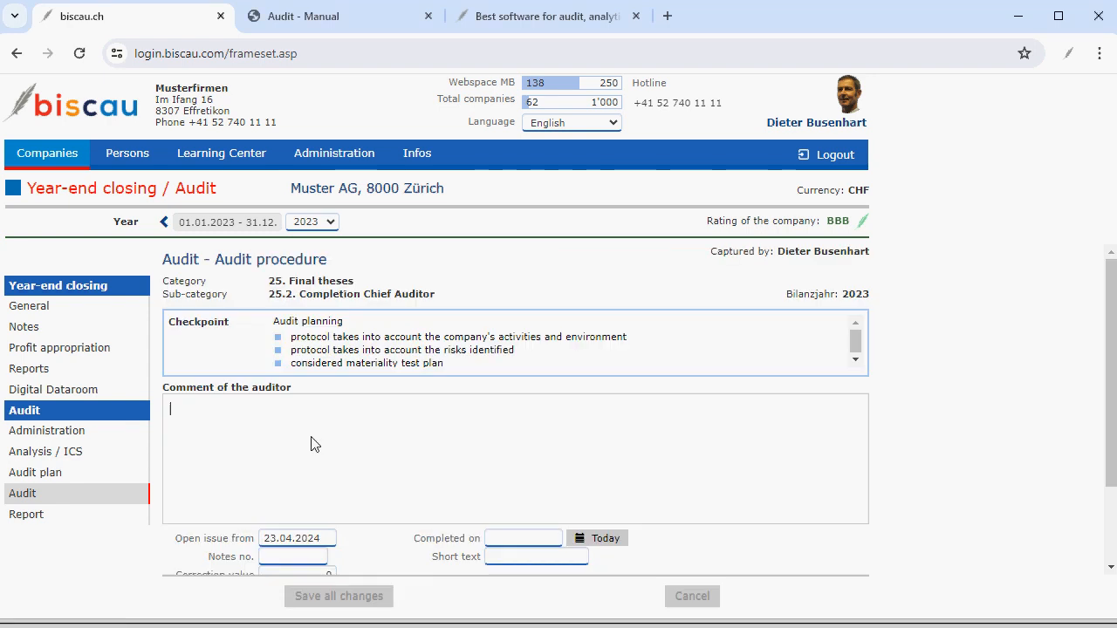
{"action": "left_click", "coordinate": [31, 520]}
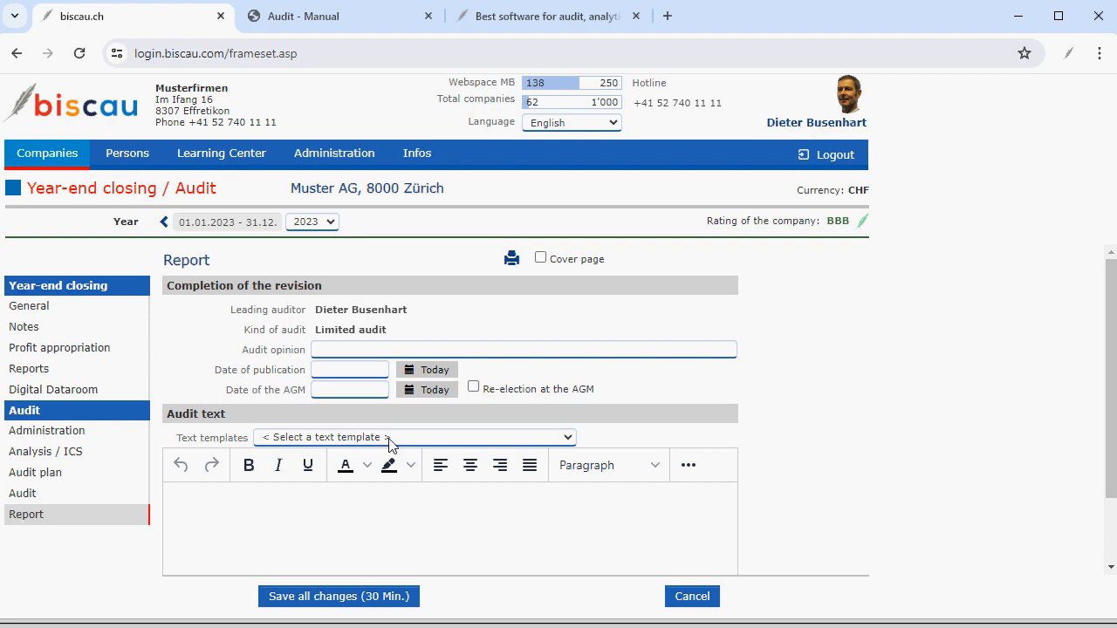
Apply the Standard wording text template to the report and tick Re-election at the AGM.
{"action": "left_click", "coordinate": [427, 439]}
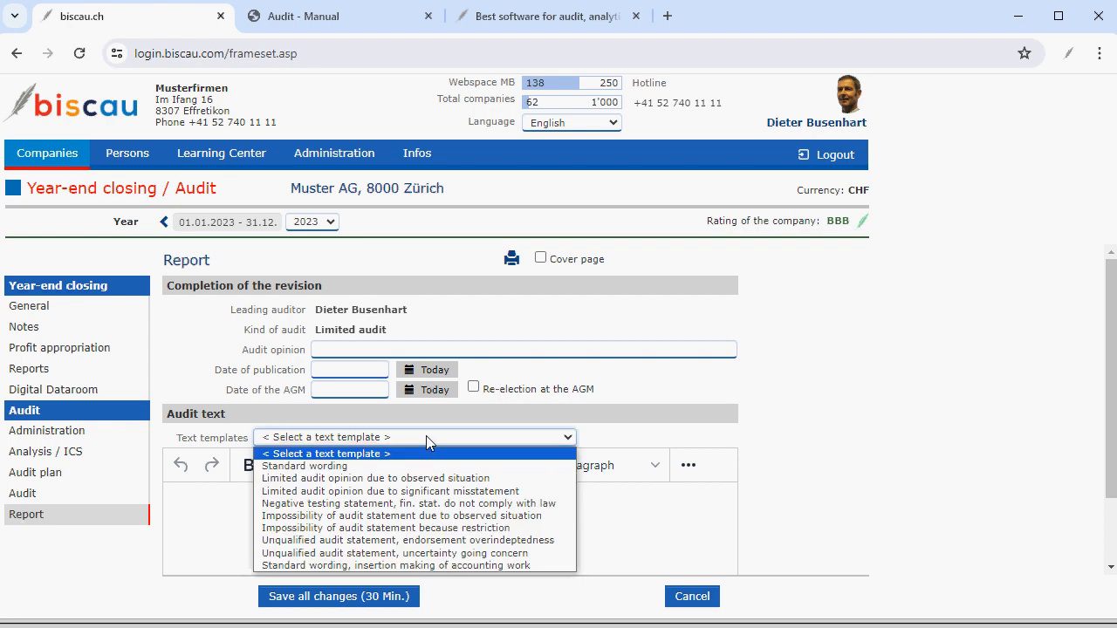
{"action": "left_click", "coordinate": [339, 467]}
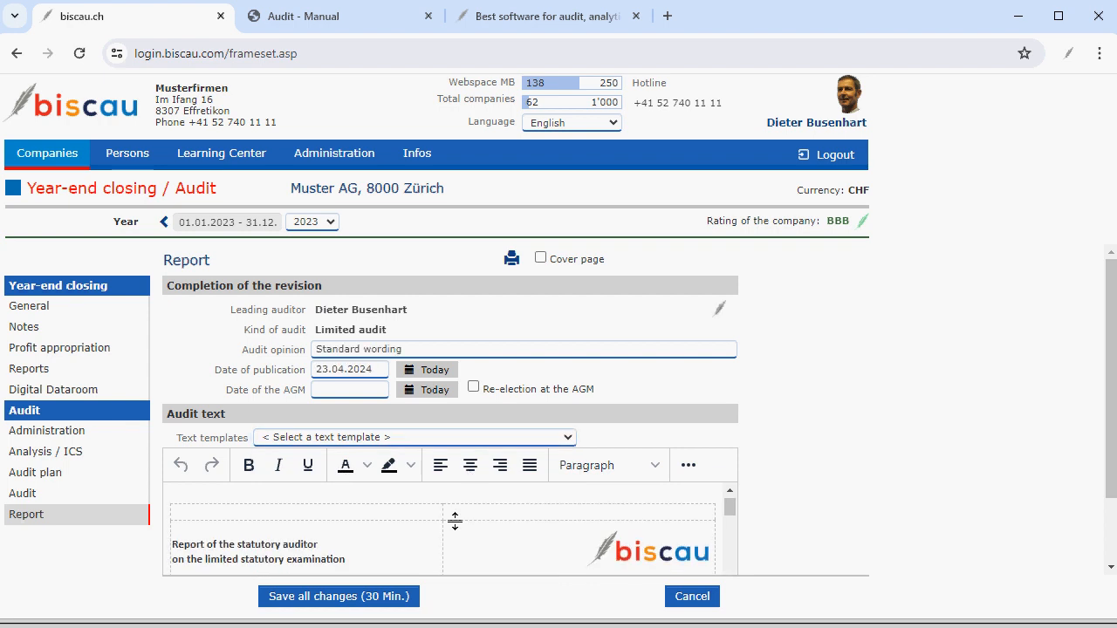
{"action": "left_click", "coordinate": [472, 388]}
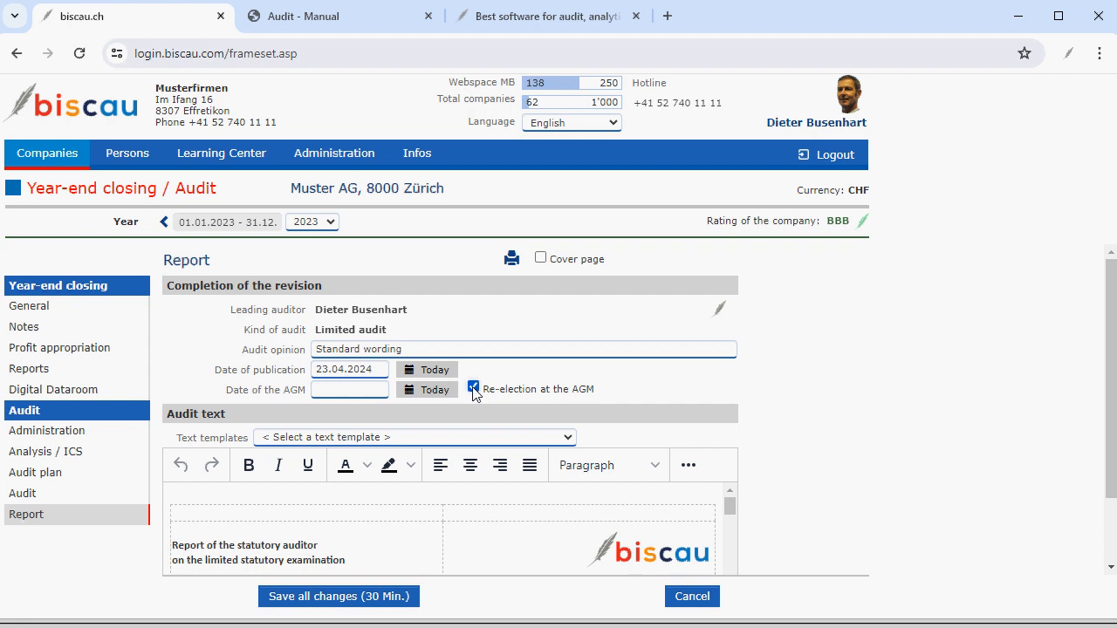
{"action": "left_click", "coordinate": [335, 388]}
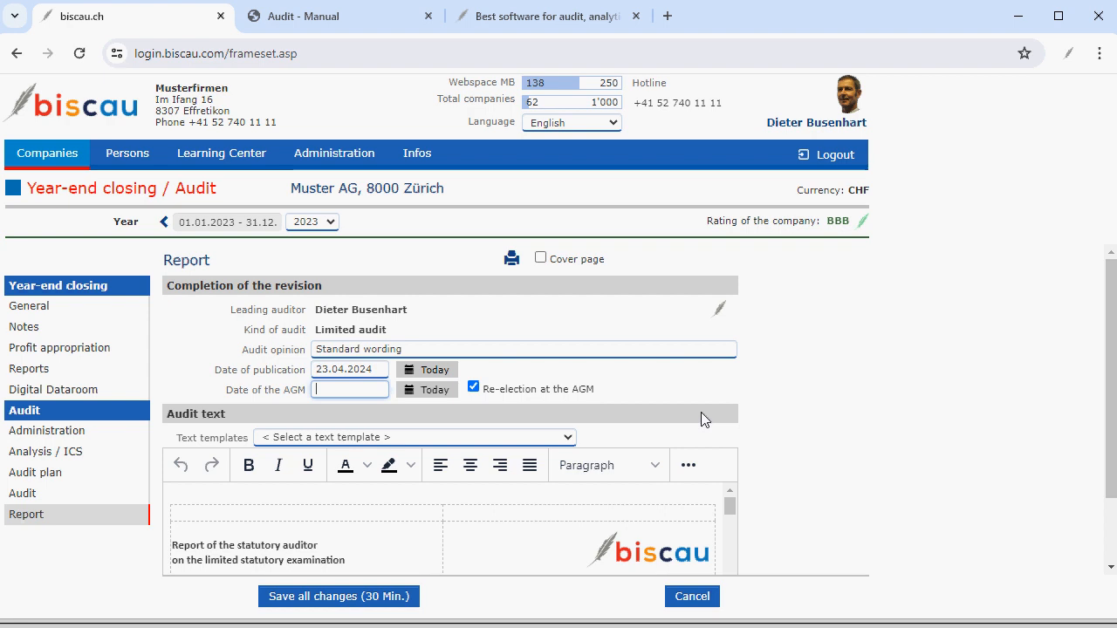
{"action": "scroll", "coordinate": [701, 412], "scroll_direction": "down", "scroll_amount": 1}
{"action": "scroll", "coordinate": [616, 441], "scroll_direction": "down", "scroll_amount": 1}
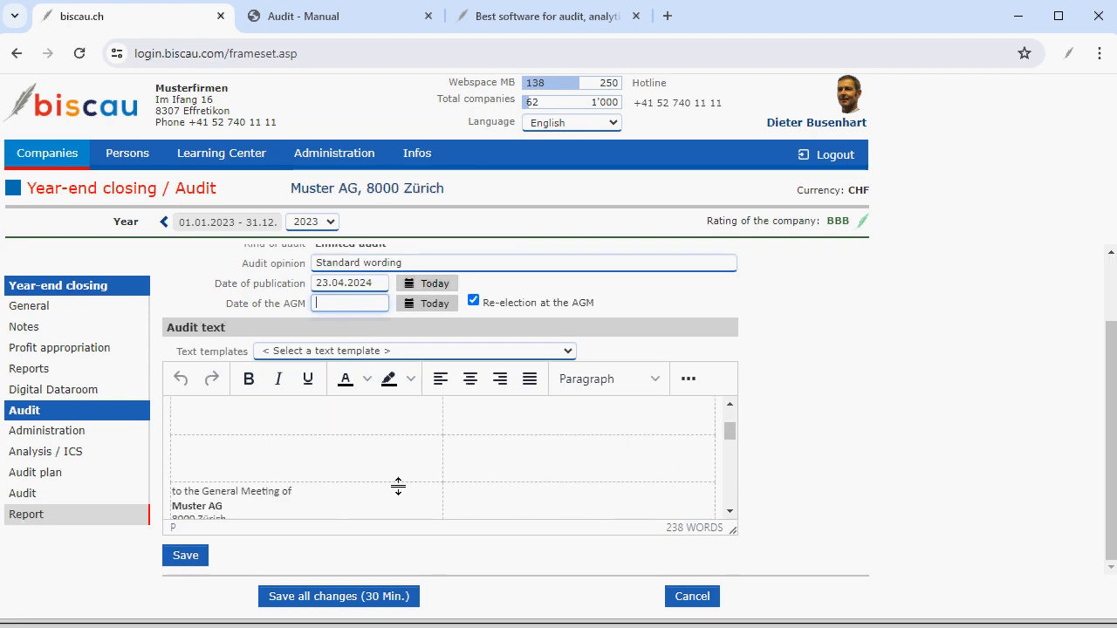
{"action": "scroll", "coordinate": [397, 486], "scroll_direction": "down", "scroll_amount": 1}
{"action": "scroll", "coordinate": [398, 486], "scroll_direction": "down", "scroll_amount": 1}
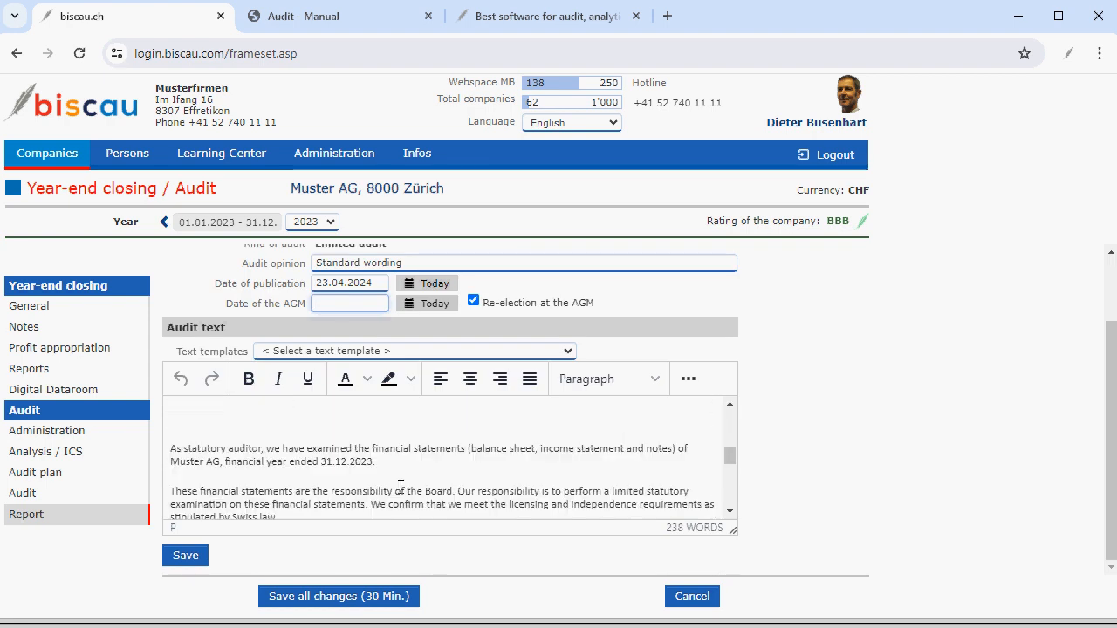
Insert the leading auditor's digital signature into the report by pasting the mTAN sent by e-mail.
{"action": "left_click", "coordinate": [384, 461]}
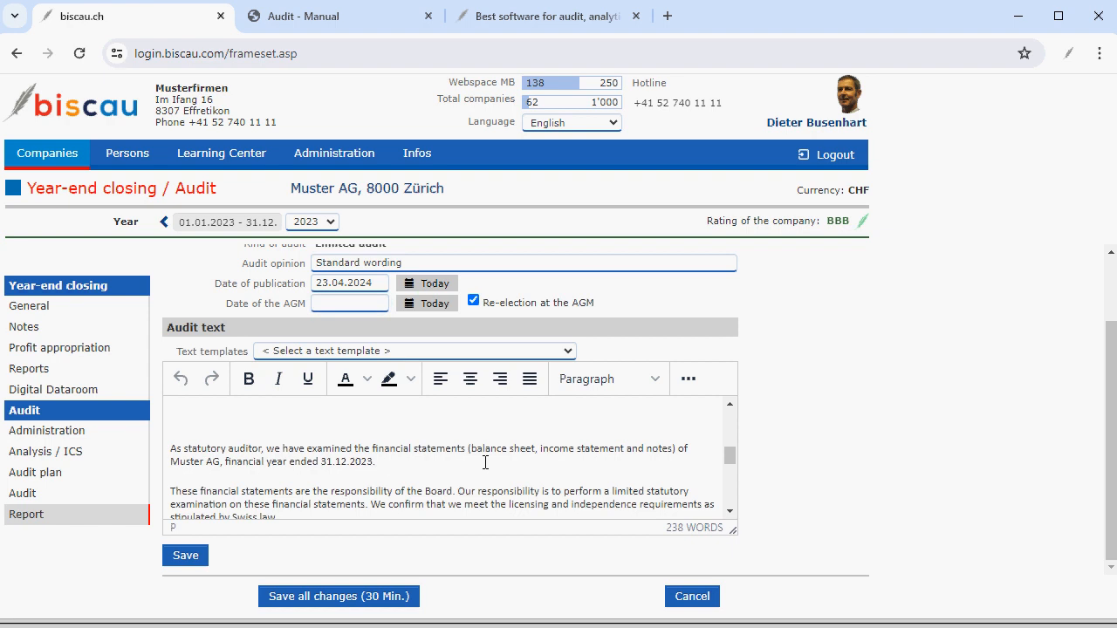
{"action": "scroll", "coordinate": [485, 462], "scroll_direction": "down", "scroll_amount": 1}
{"action": "scroll", "coordinate": [485, 462], "scroll_direction": "down", "scroll_amount": 5}
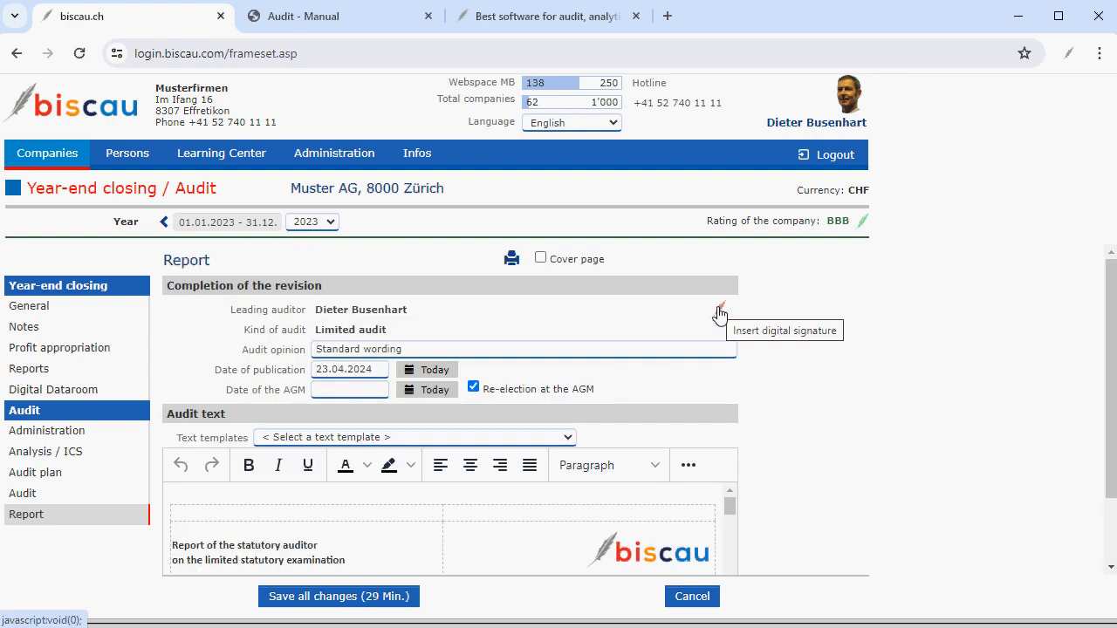
{"action": "left_click", "coordinate": [719, 311]}
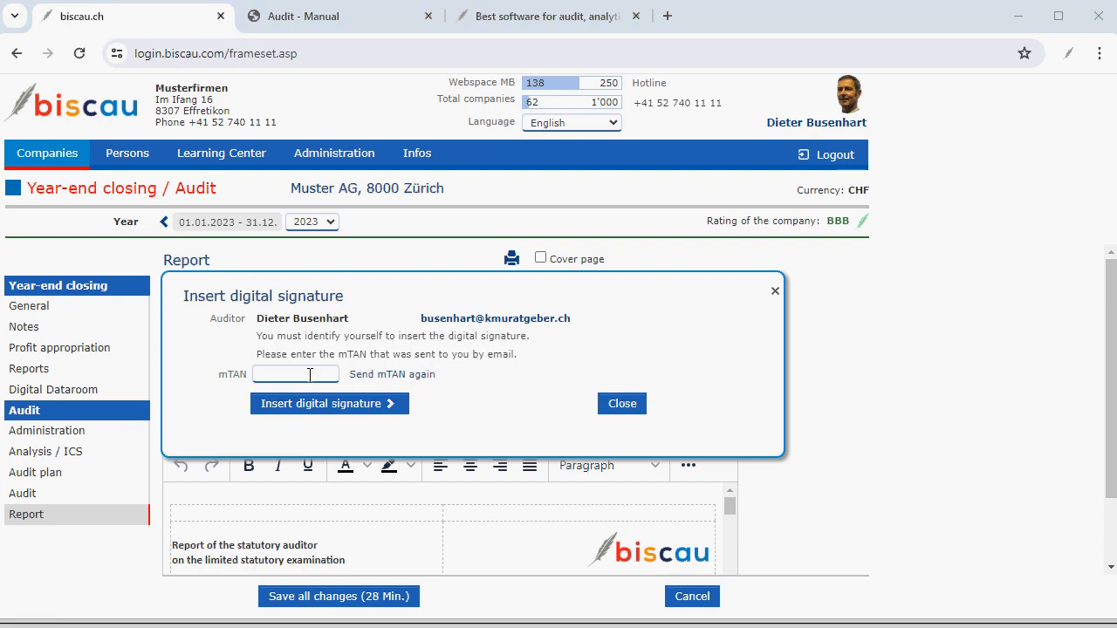
{"action": "left_click", "coordinate": [309, 375]}
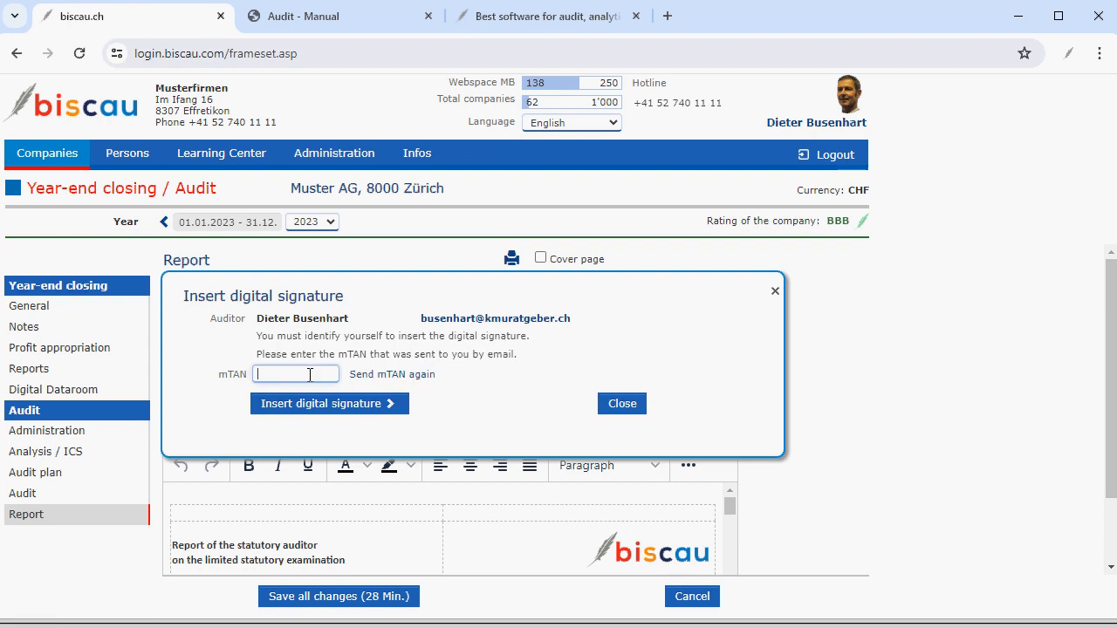
{"action": "left_click", "coordinate": [319, 406]}
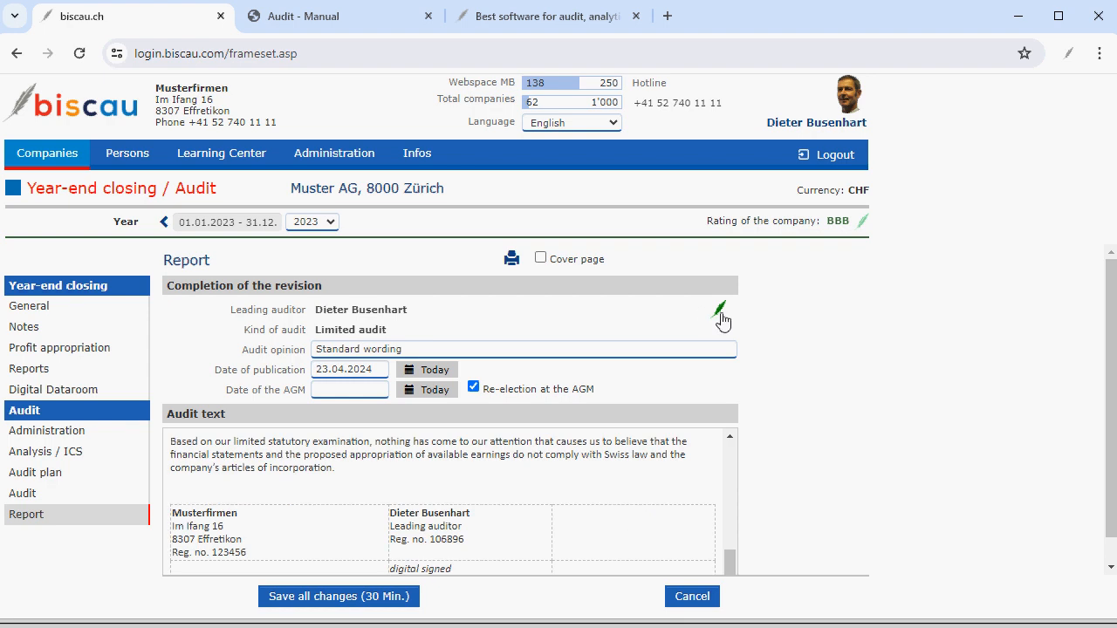
Open the print preview of the audit report and read through it.
{"action": "left_click", "coordinate": [510, 260]}
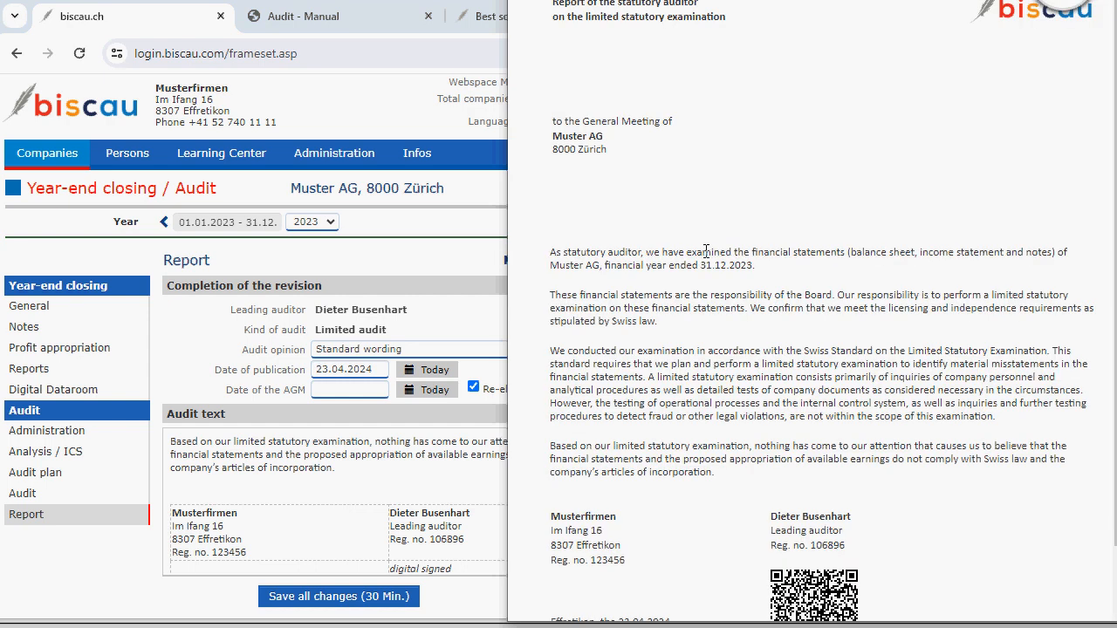
{"action": "scroll", "coordinate": [705, 252], "scroll_direction": "down", "scroll_amount": 1}
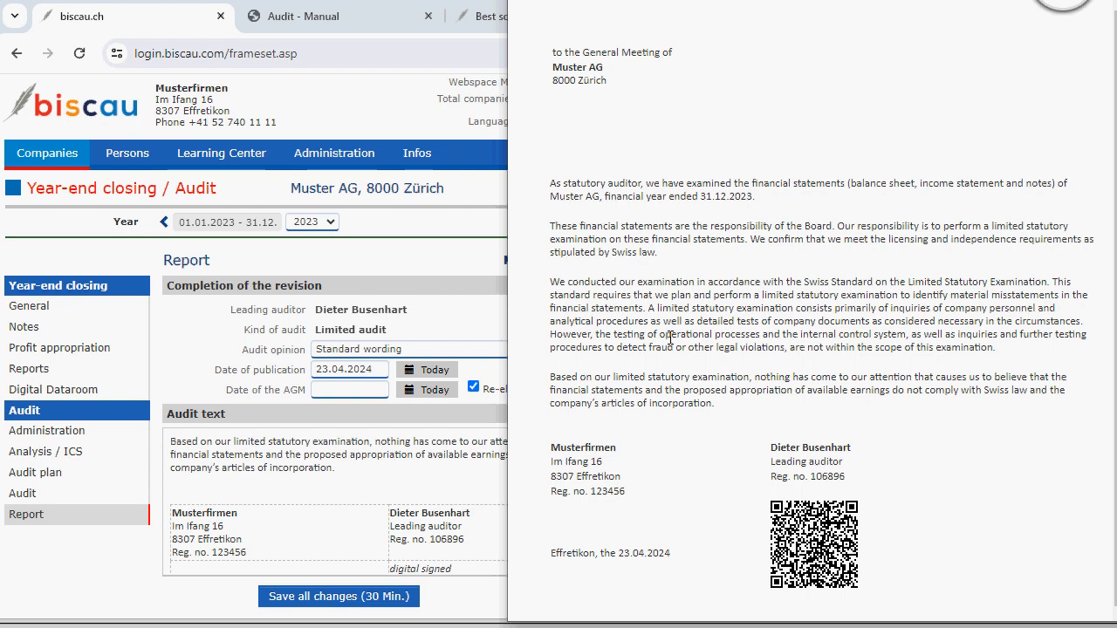
{"action": "scroll", "coordinate": [670, 338], "scroll_direction": "up", "scroll_amount": 1}
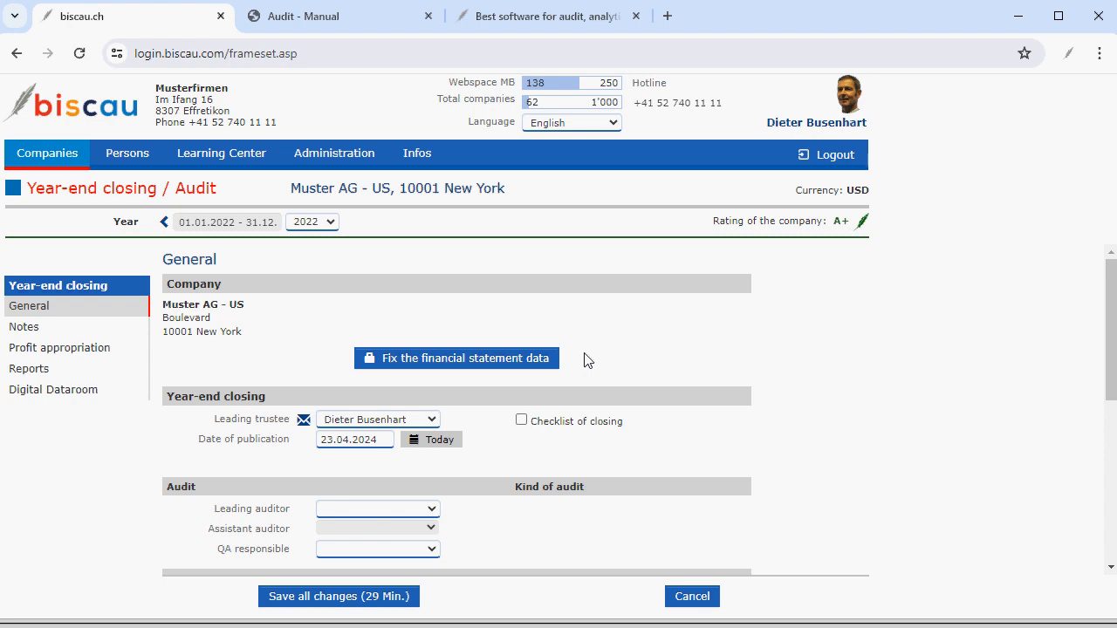
Fix the 2022 financial statement data for Muster AG - US by performing the fixation.
{"action": "left_click", "coordinate": [438, 360]}
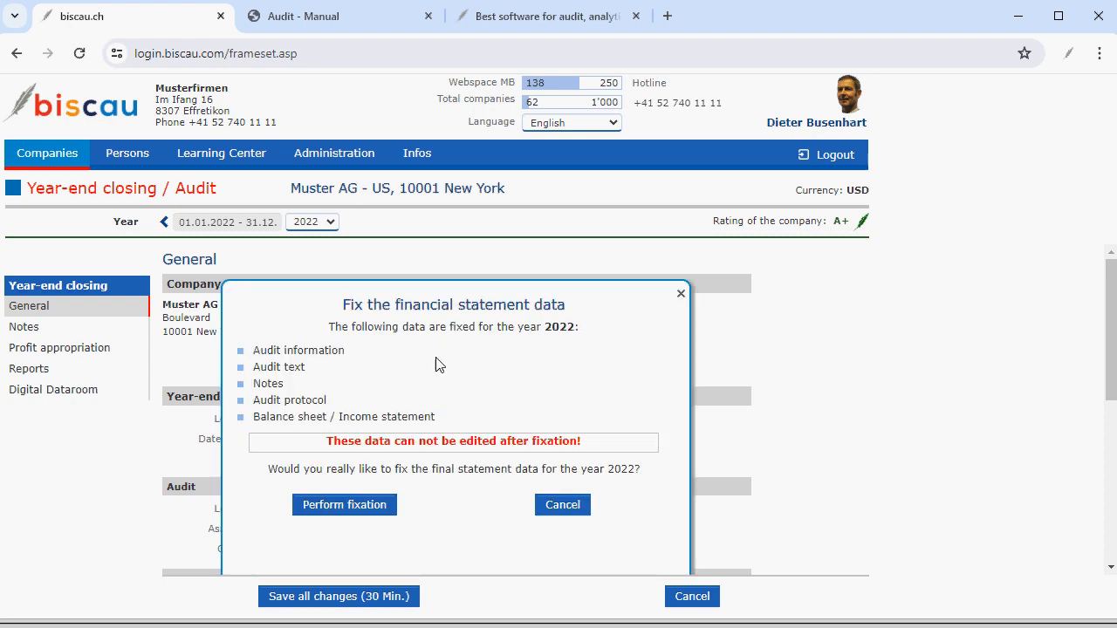
{"action": "left_click", "coordinate": [371, 511]}
Open the 2022 status dashboard of Muster AG - US in the company list, then close it.
{"action": "left_click", "coordinate": [597, 162]}
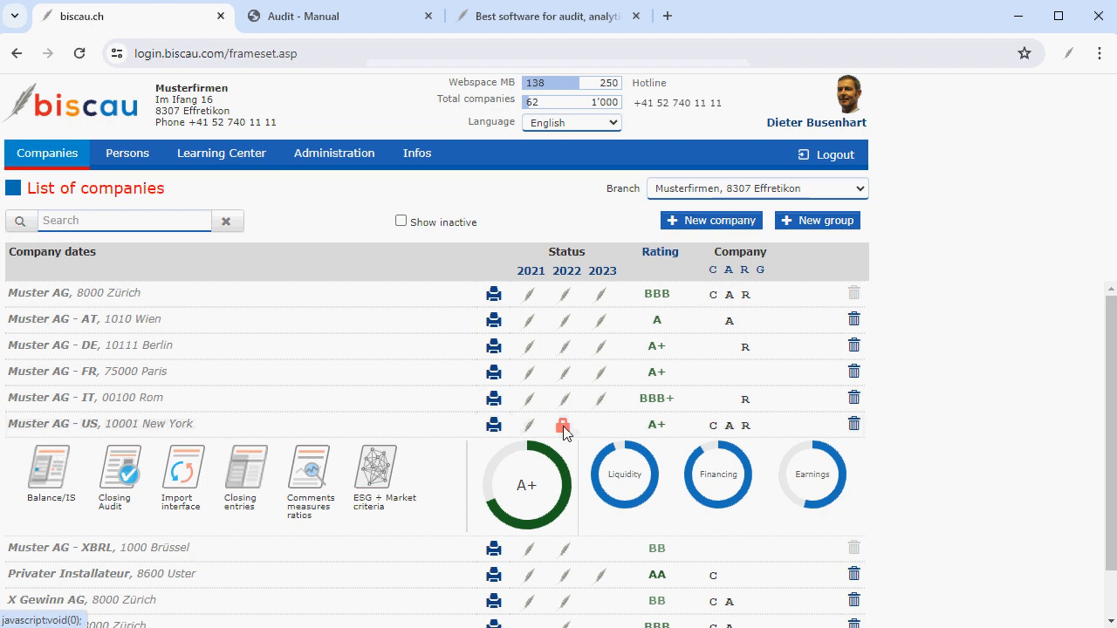
{"action": "left_click", "coordinate": [563, 430]}
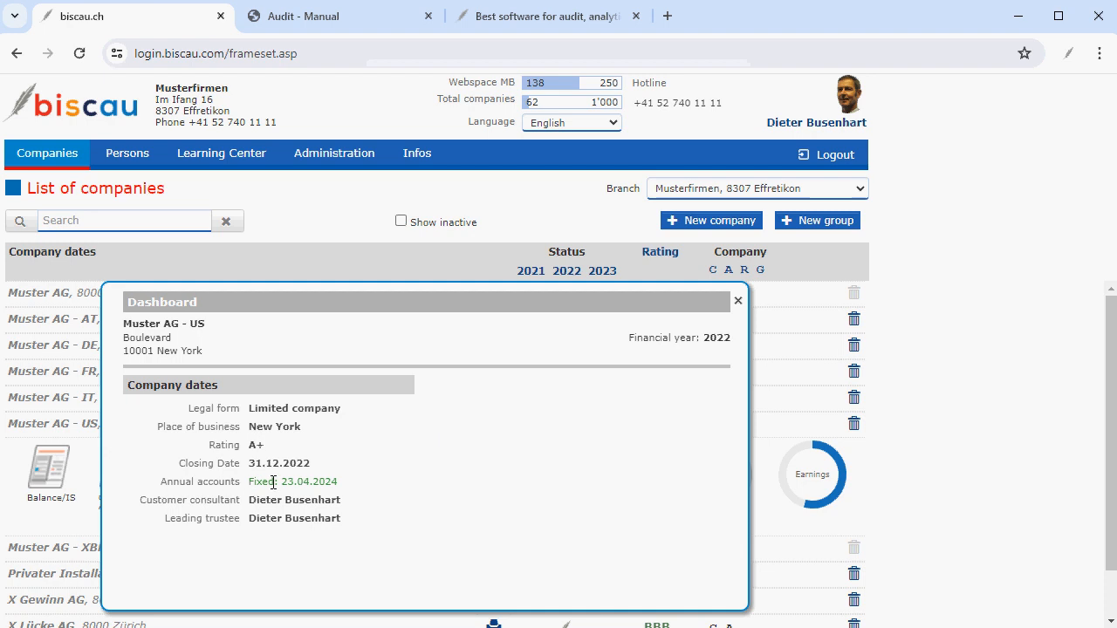
{"action": "left_click", "coordinate": [737, 303]}
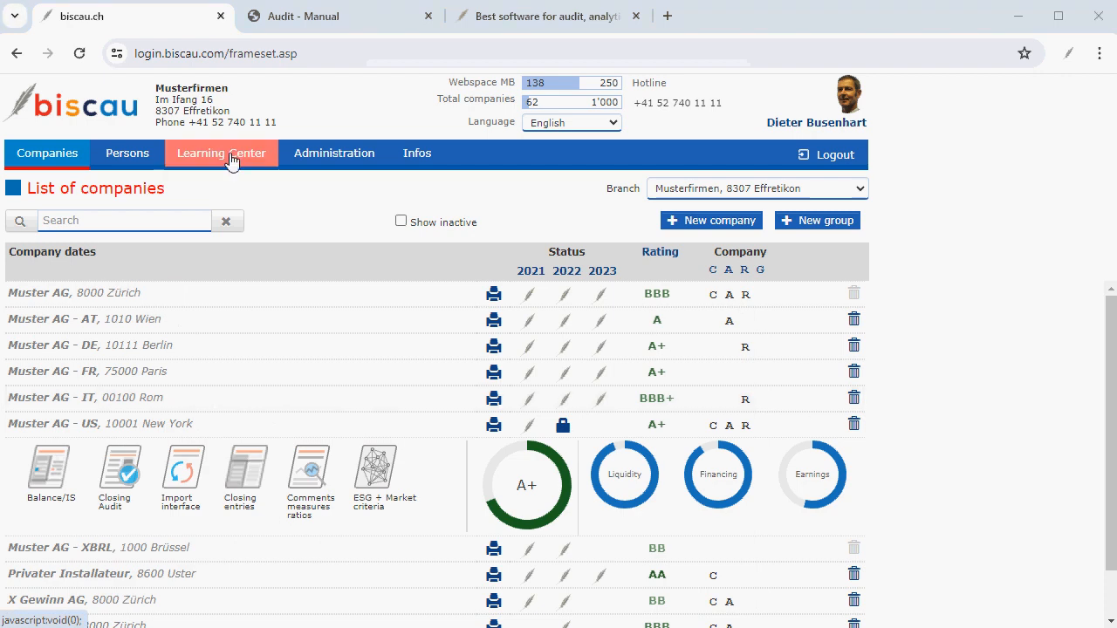
Open the Audit / Risiko Management section of the Learning Center and browse its topics.
{"action": "left_click", "coordinate": [231, 161]}
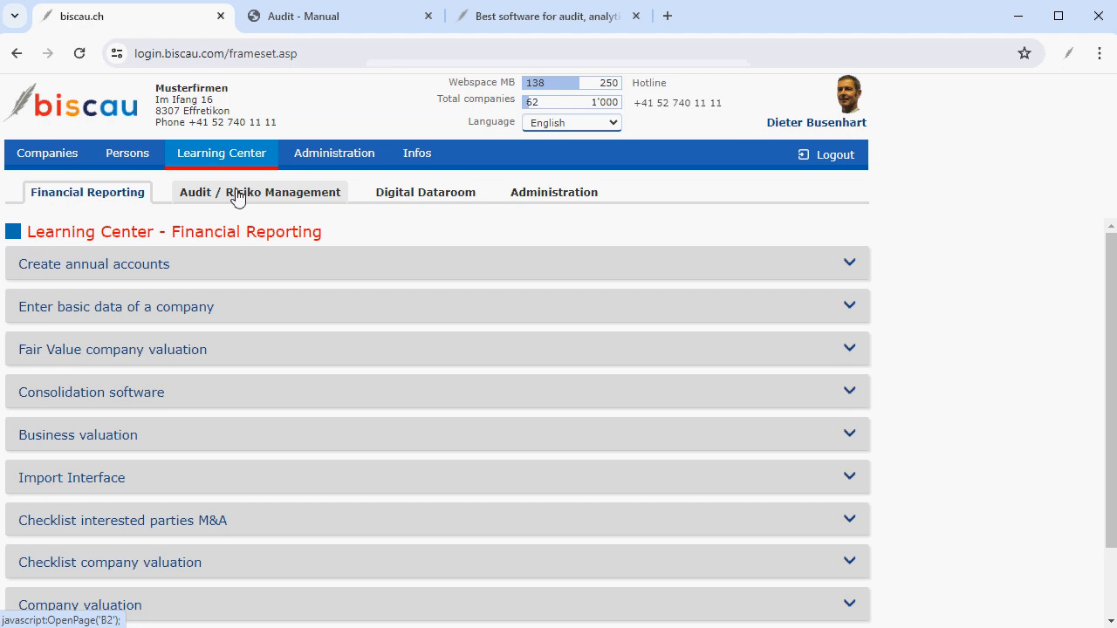
{"action": "left_click", "coordinate": [237, 193]}
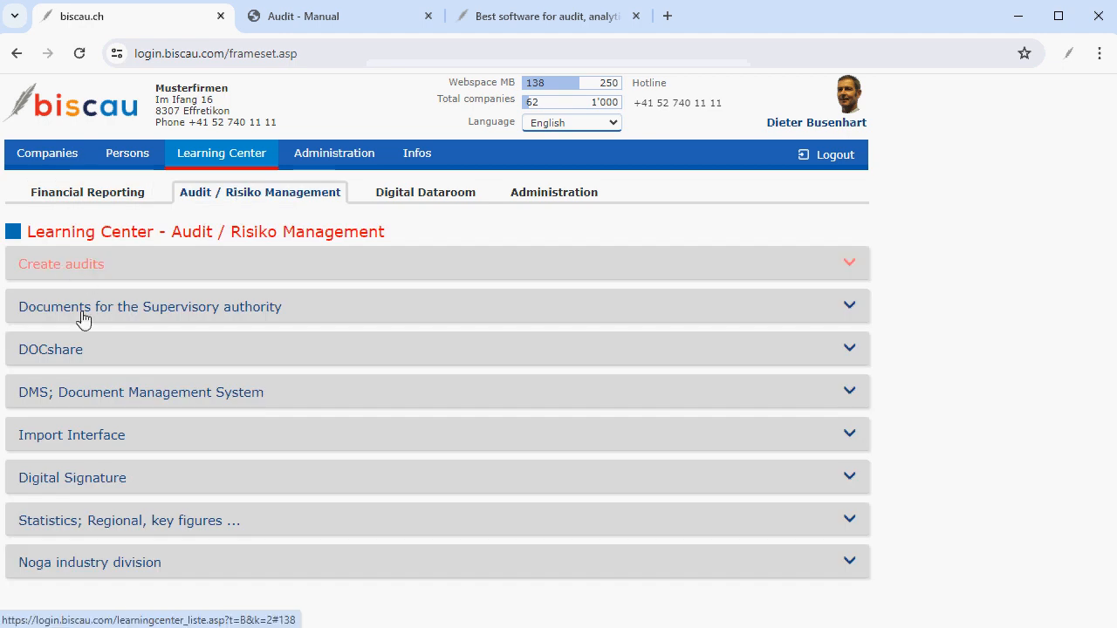
{"action": "left_click", "coordinate": [74, 394]}
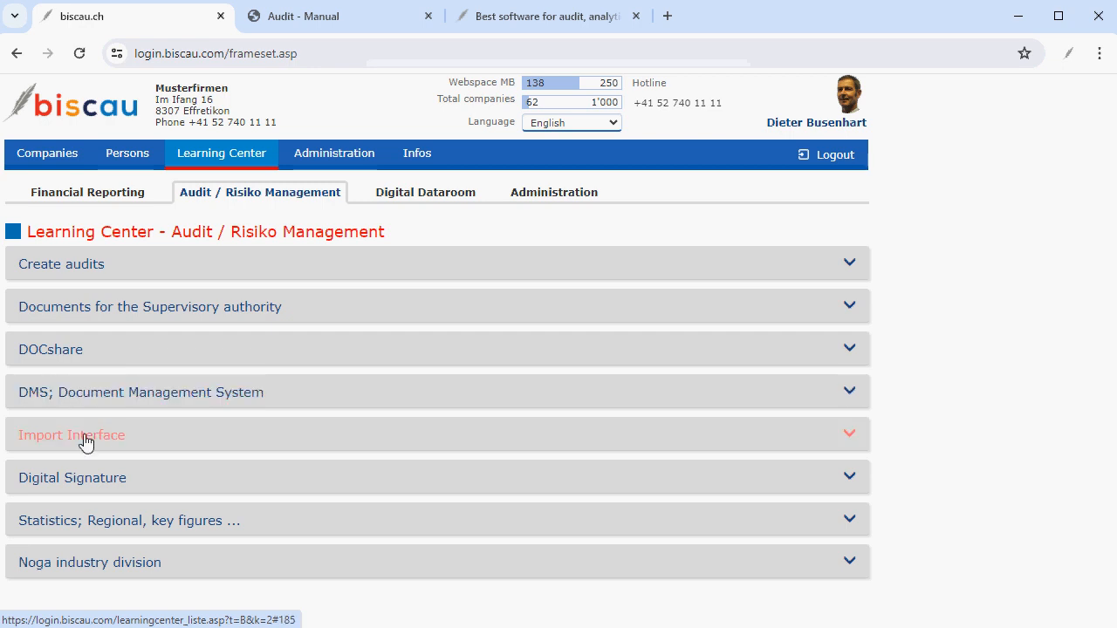